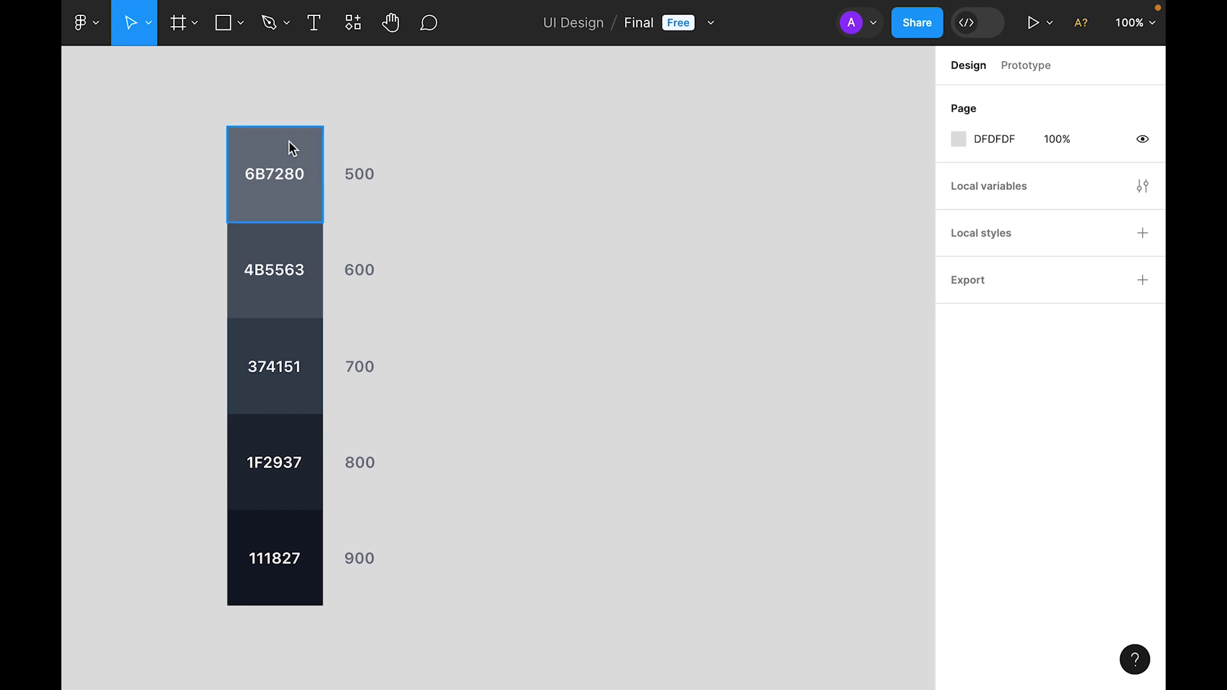
Step: Activate the Frame tool so the phone and device frame presets appear in the right panel
left_click(181, 26)
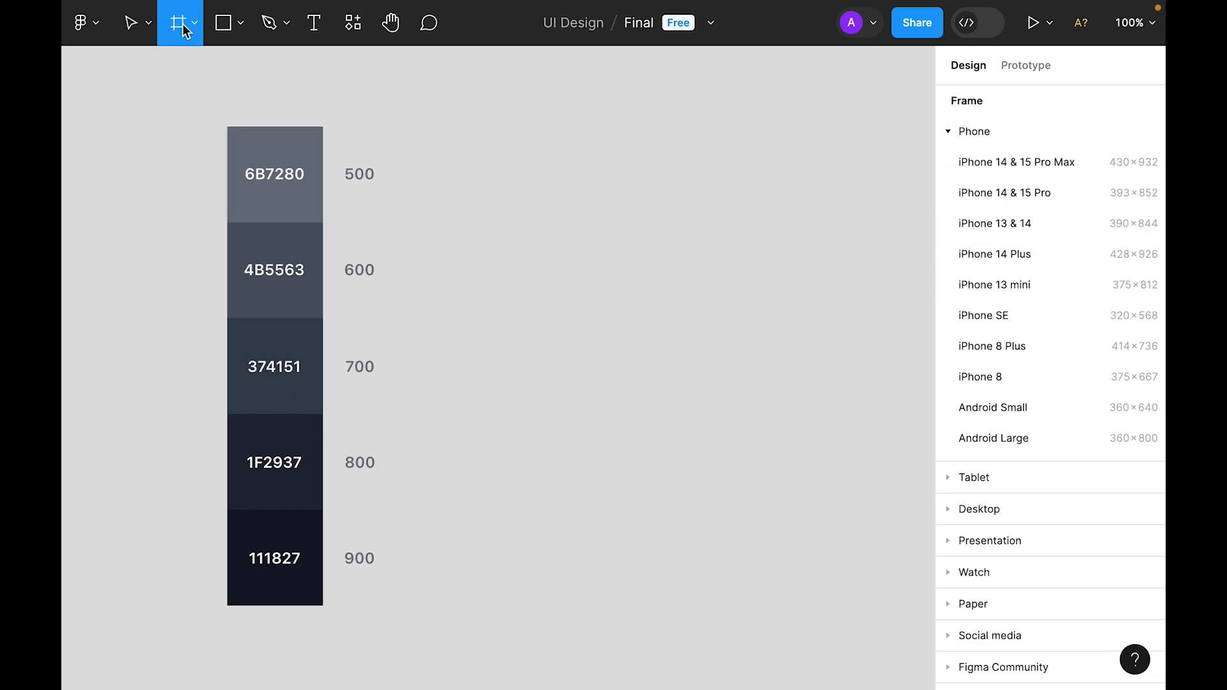
Step: Add an iPhone 14 & 15 Pro frame named 'Day #4 Calculator' with 40 corner radius
left_click(985, 194)
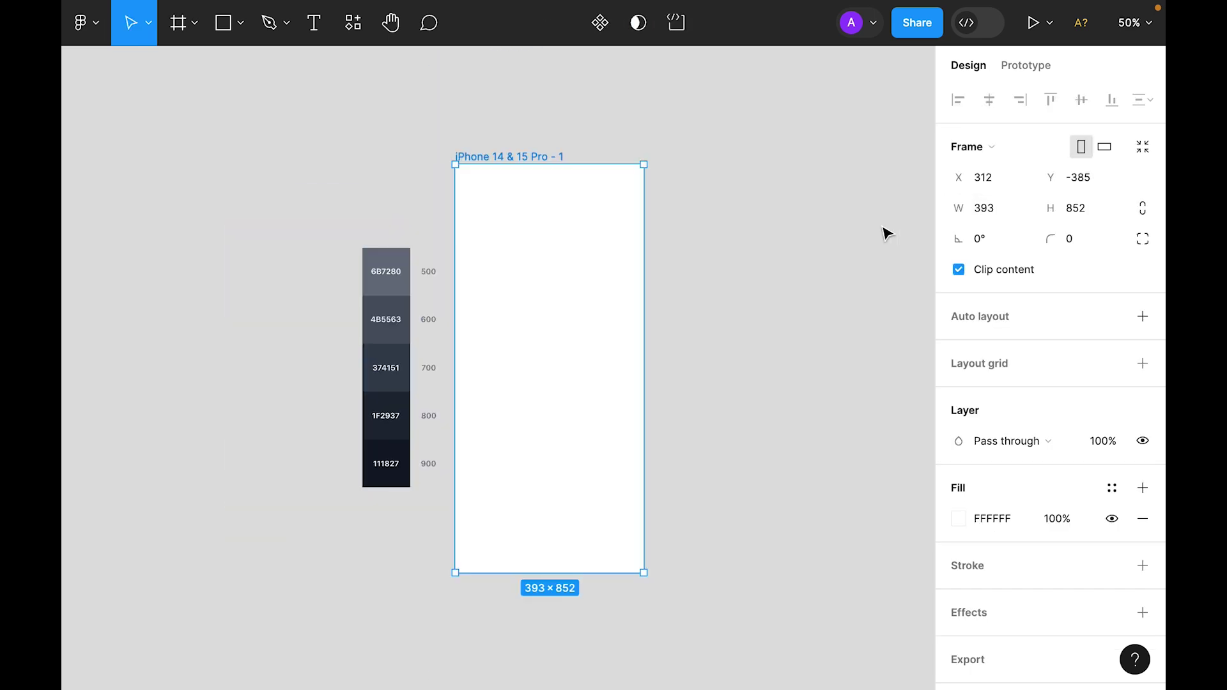
double_click(499, 156)
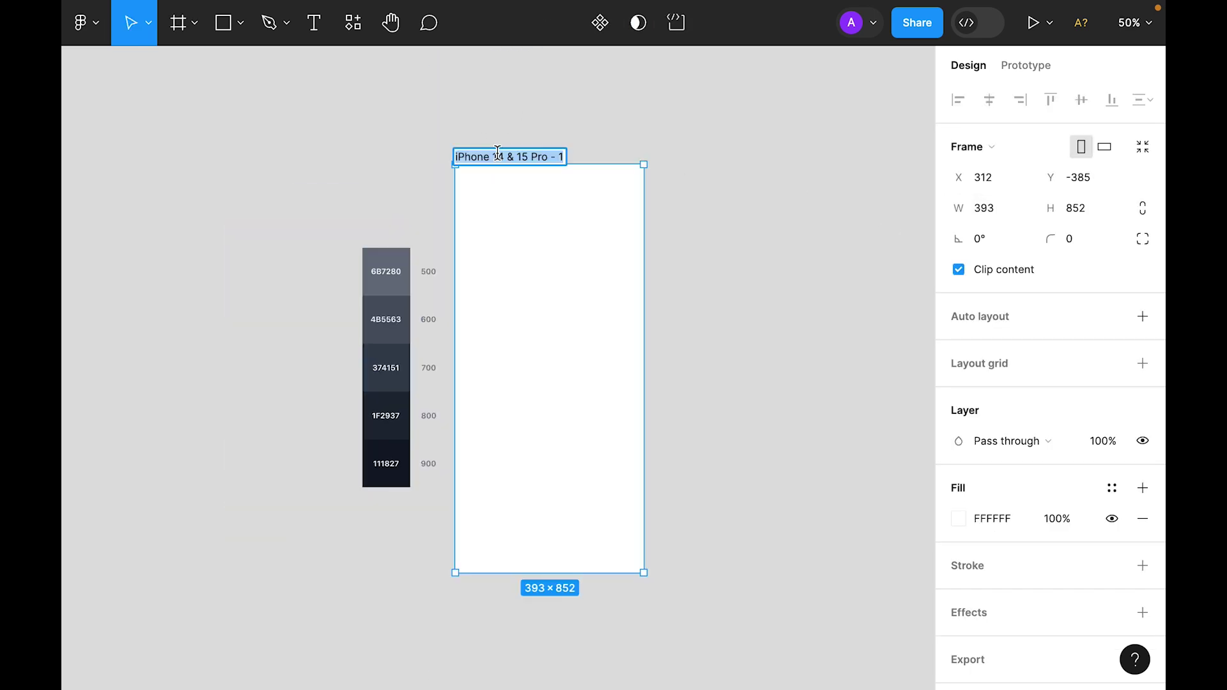
type("Day #4 Calculator")
key("Return")
left_click(1087, 239)
type("4")
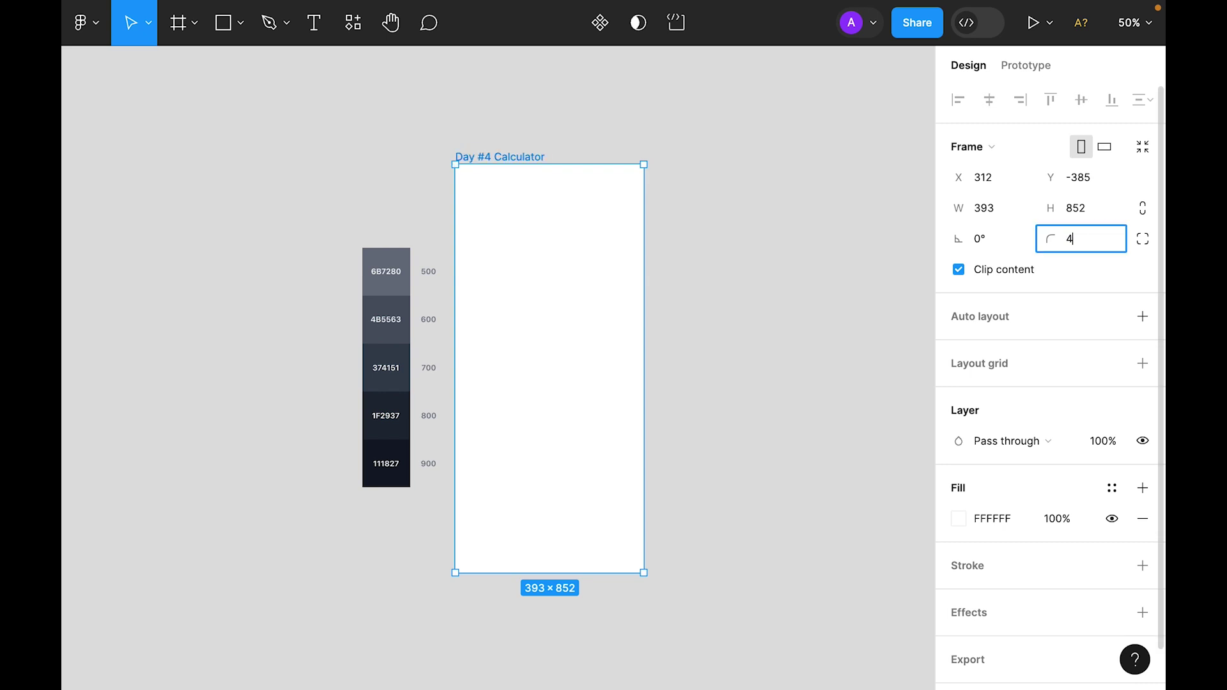
key("Return")
key("shift+2")
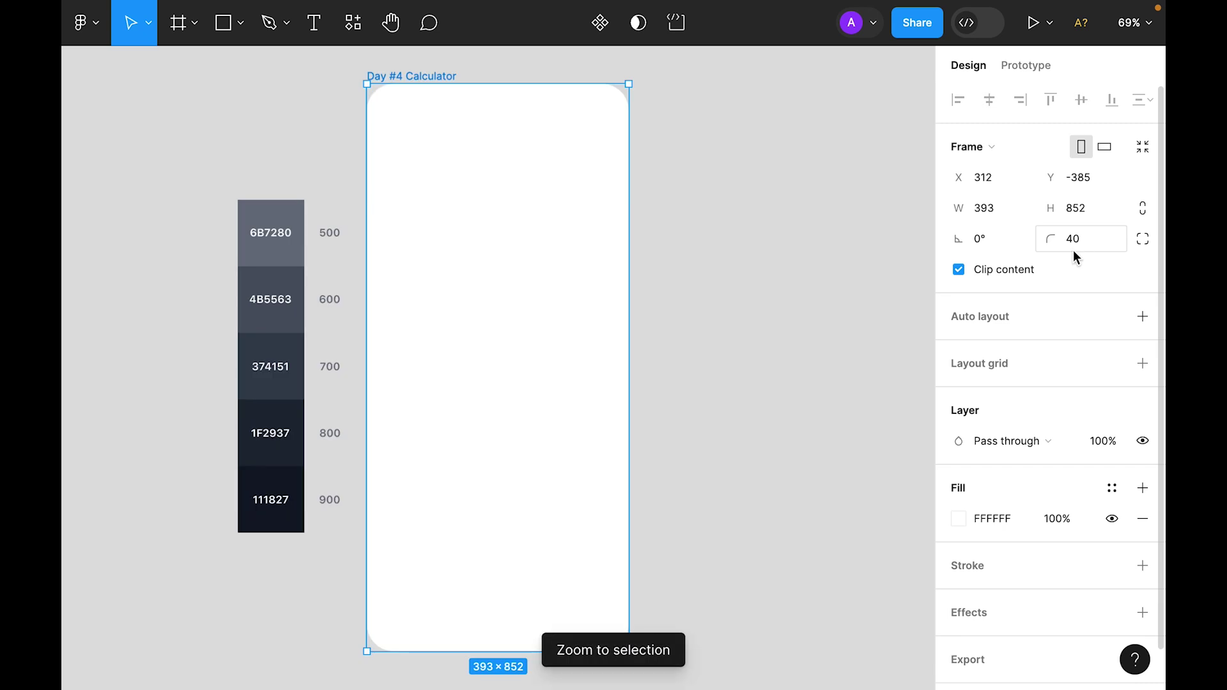
Step: Fill the frame with a linear gradient from 374151 to 111827
left_click(959, 518)
left_click(754, 175)
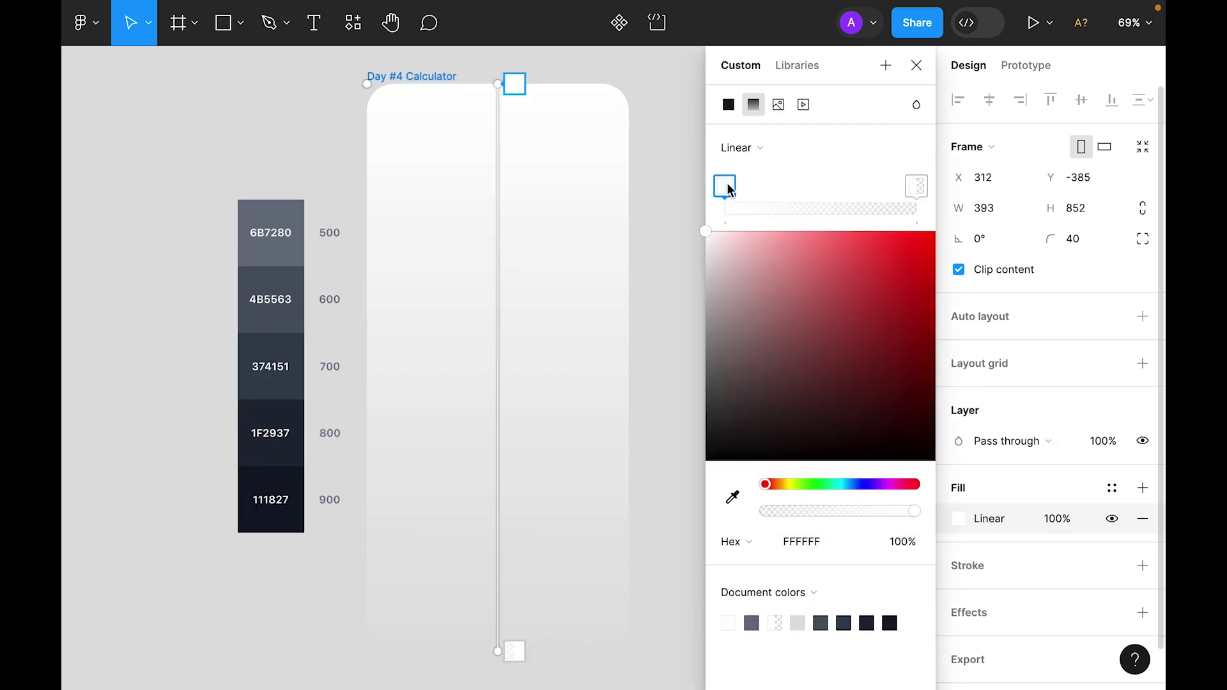
left_click(732, 497)
left_click(277, 383)
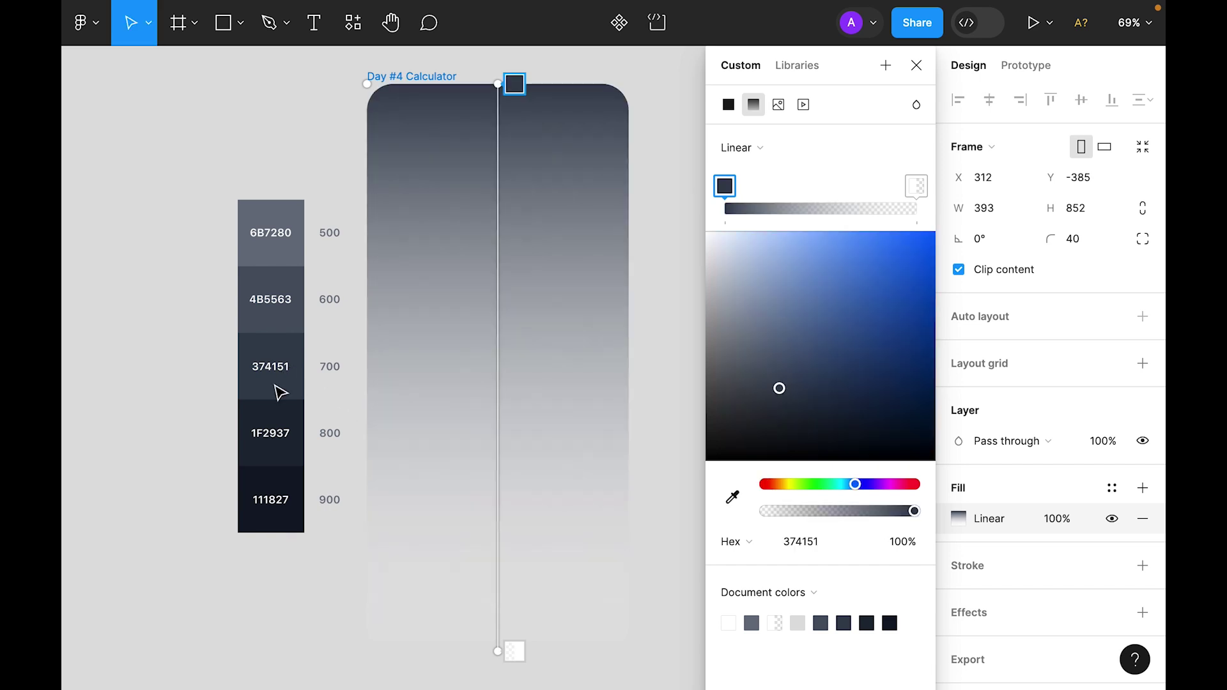
left_click(917, 186)
left_click(733, 498)
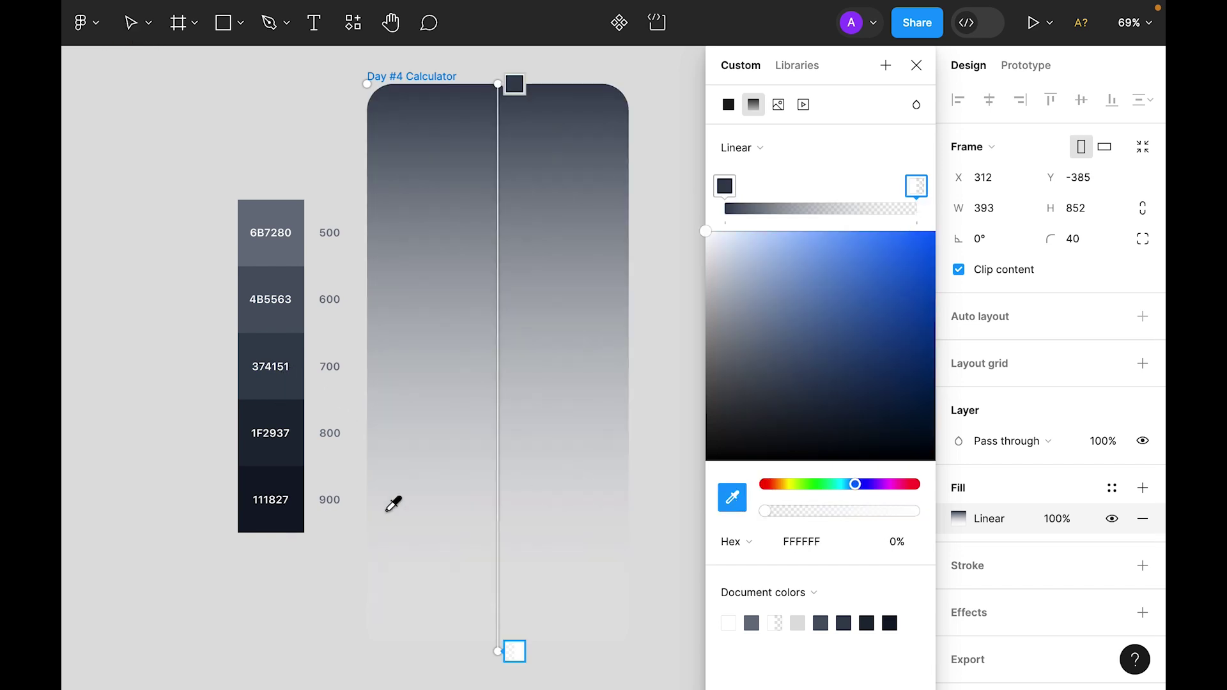
left_click(273, 520)
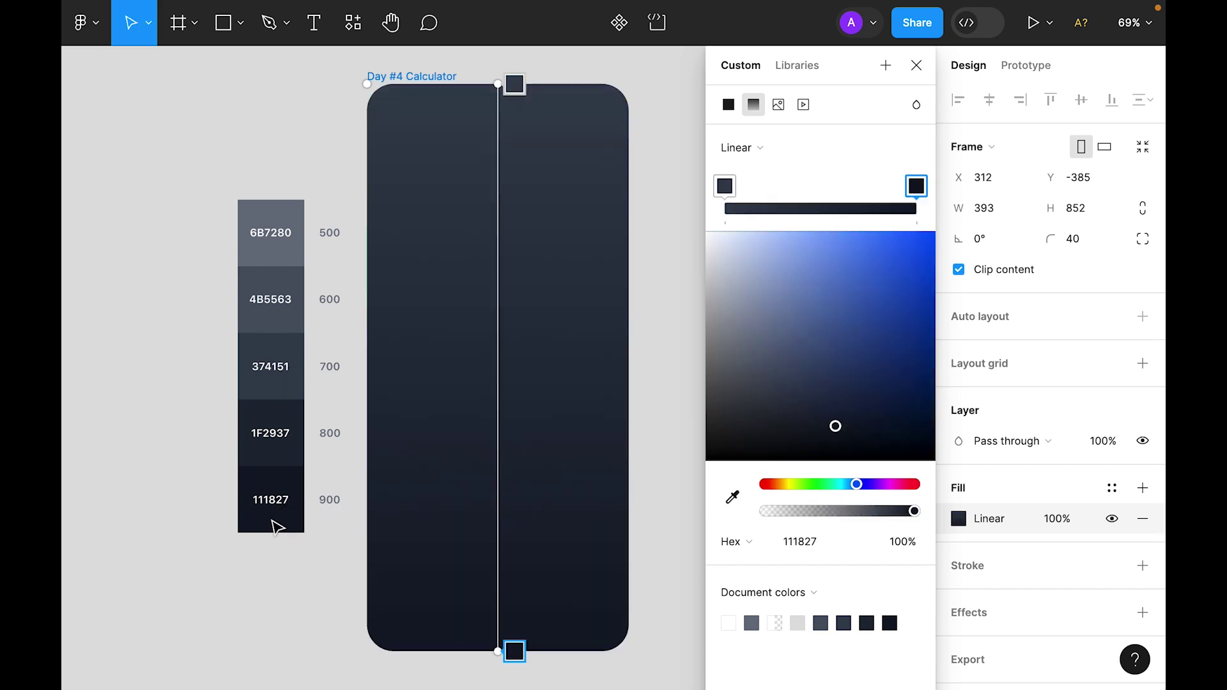
left_click(917, 66)
key("shift+2")
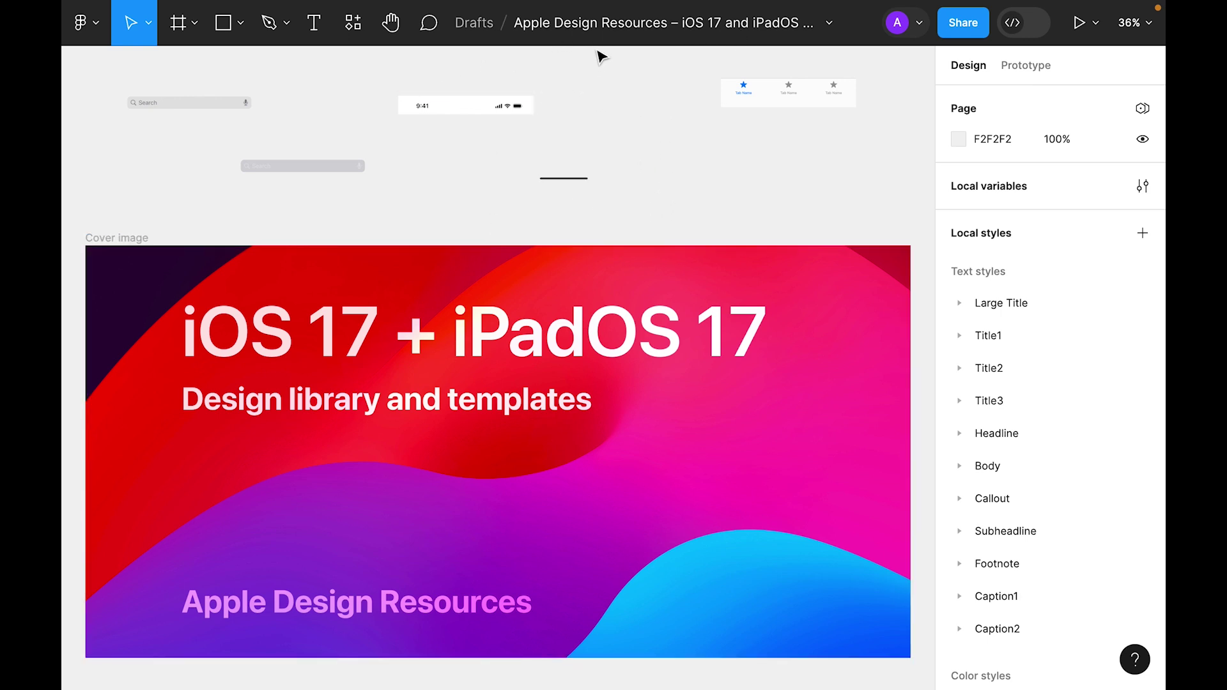
Step: Paste the Status Bar and Home Indicator from Apple Design Resources onto the calculator frame
left_click(564, 178)
left_click(467, 105, "shift")
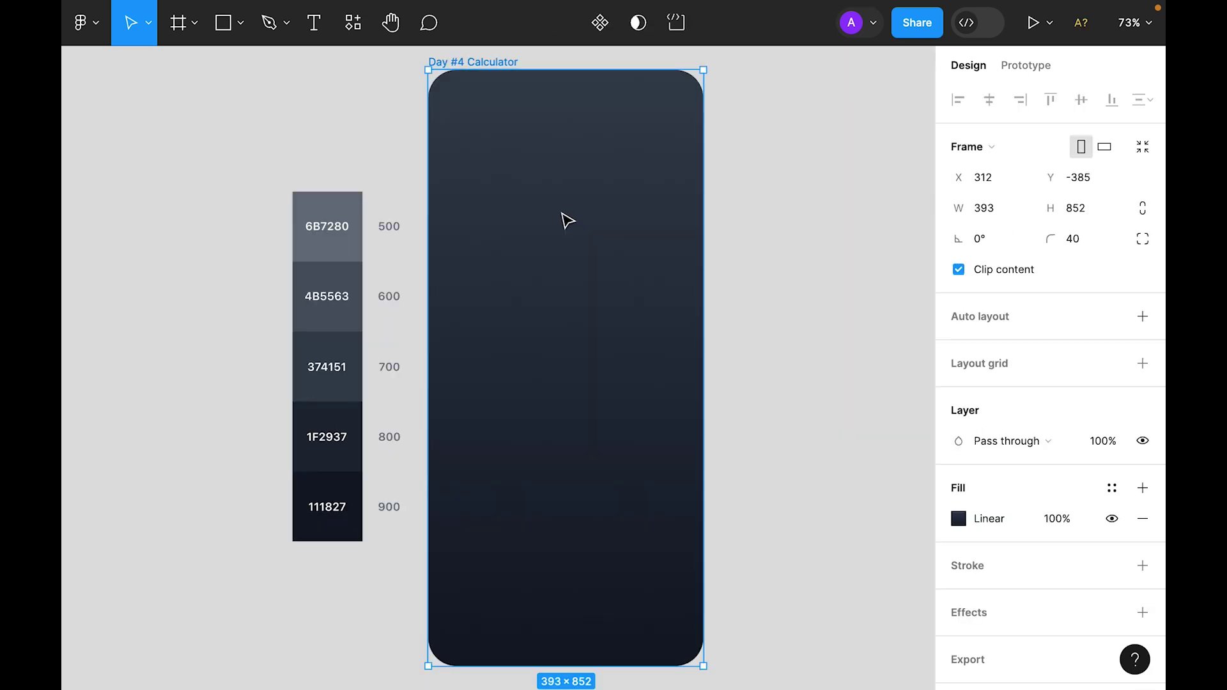
right_click(529, 203)
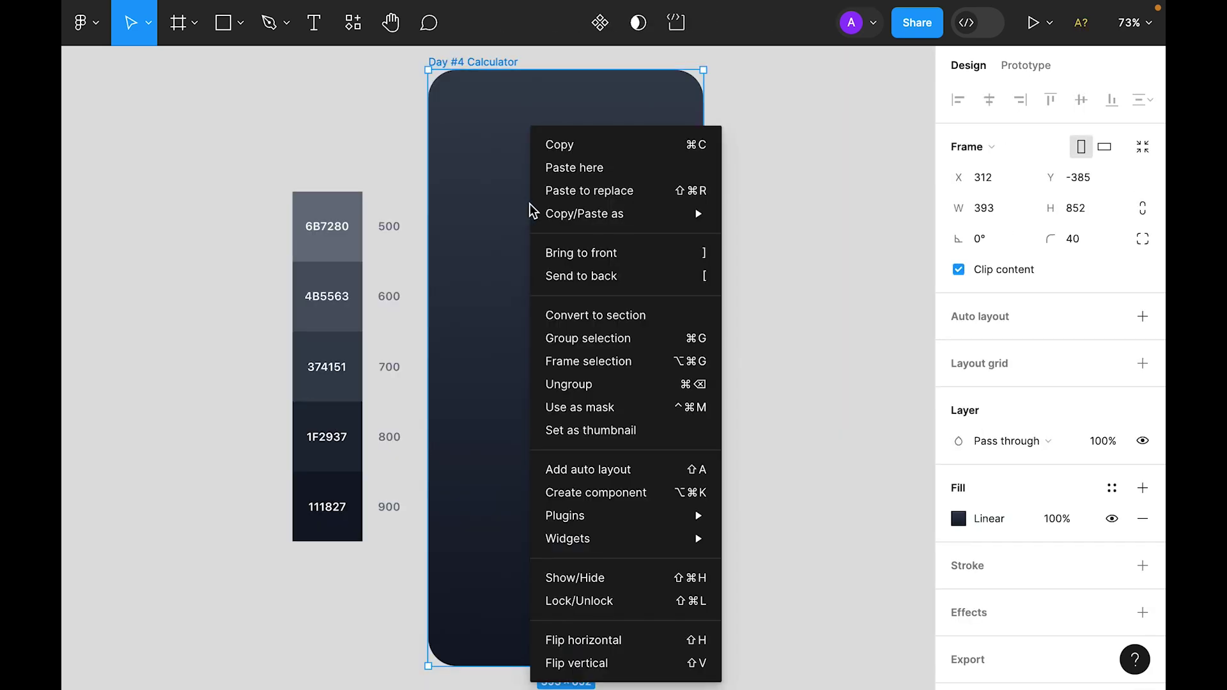
left_click(596, 174)
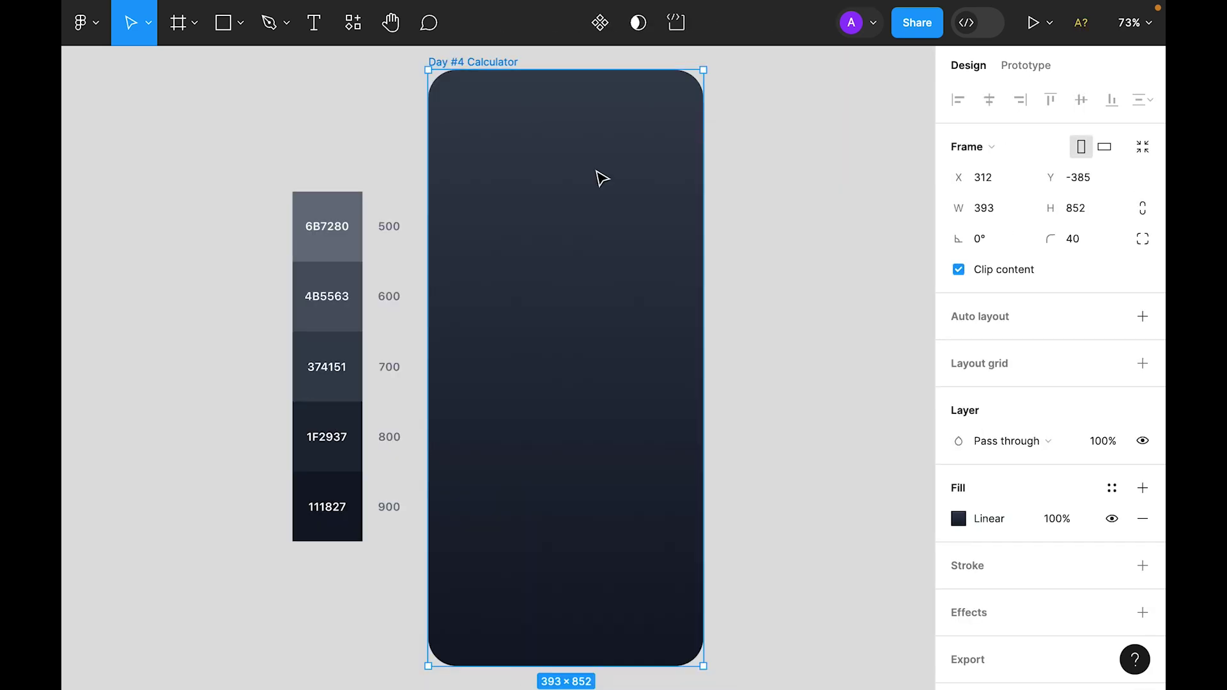
Step: Pin the status bar to the frame's top and centre the home indicator at the bottom
left_click(824, 313)
left_click_drag(605, 228, 508, 227)
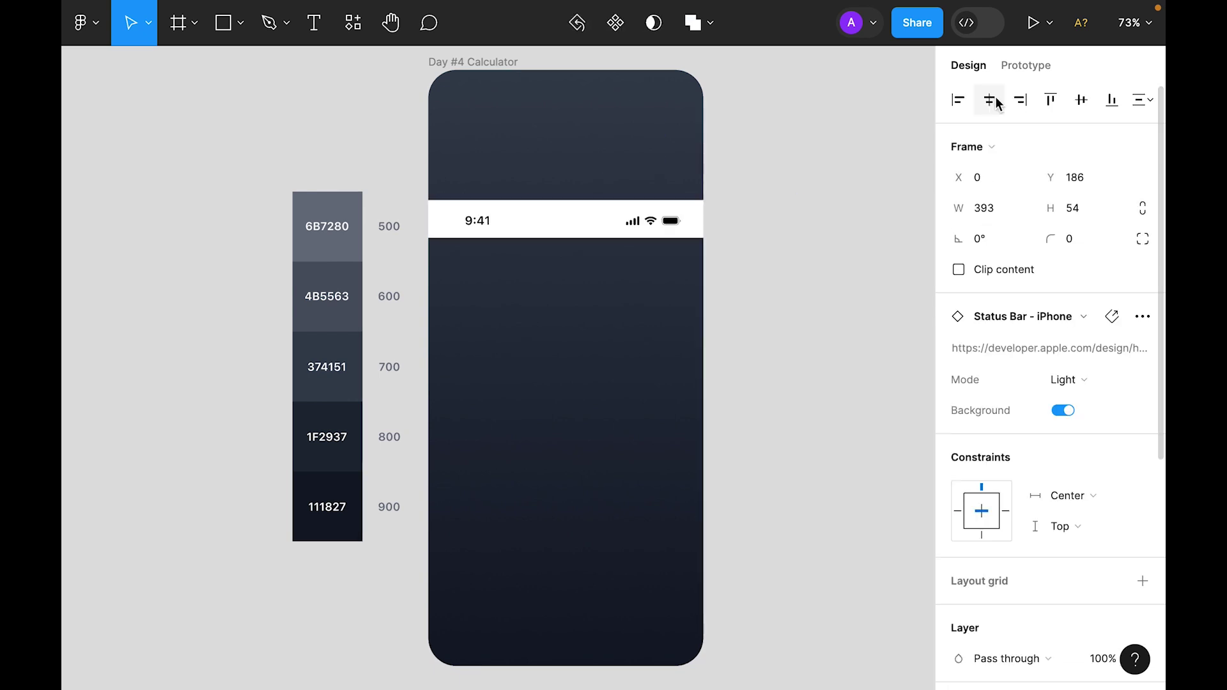
left_click(1057, 107)
left_click_drag(886, 197, 543, 521)
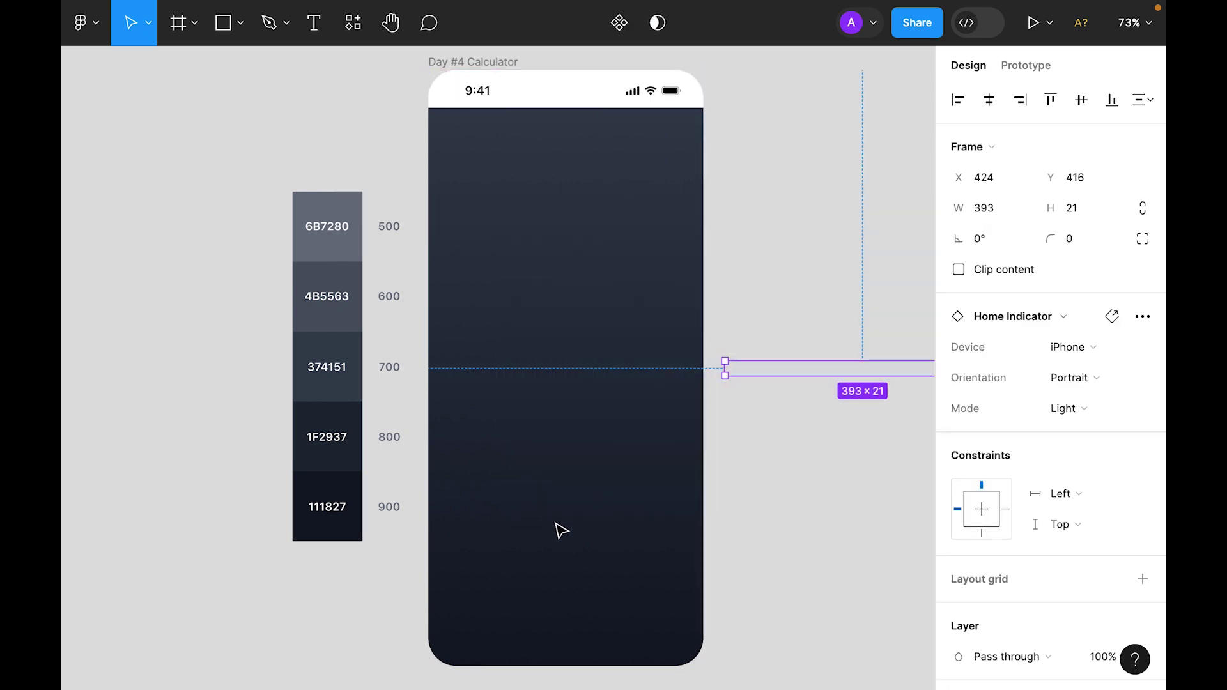
left_click(993, 114)
left_click(1112, 102)
left_click(597, 683)
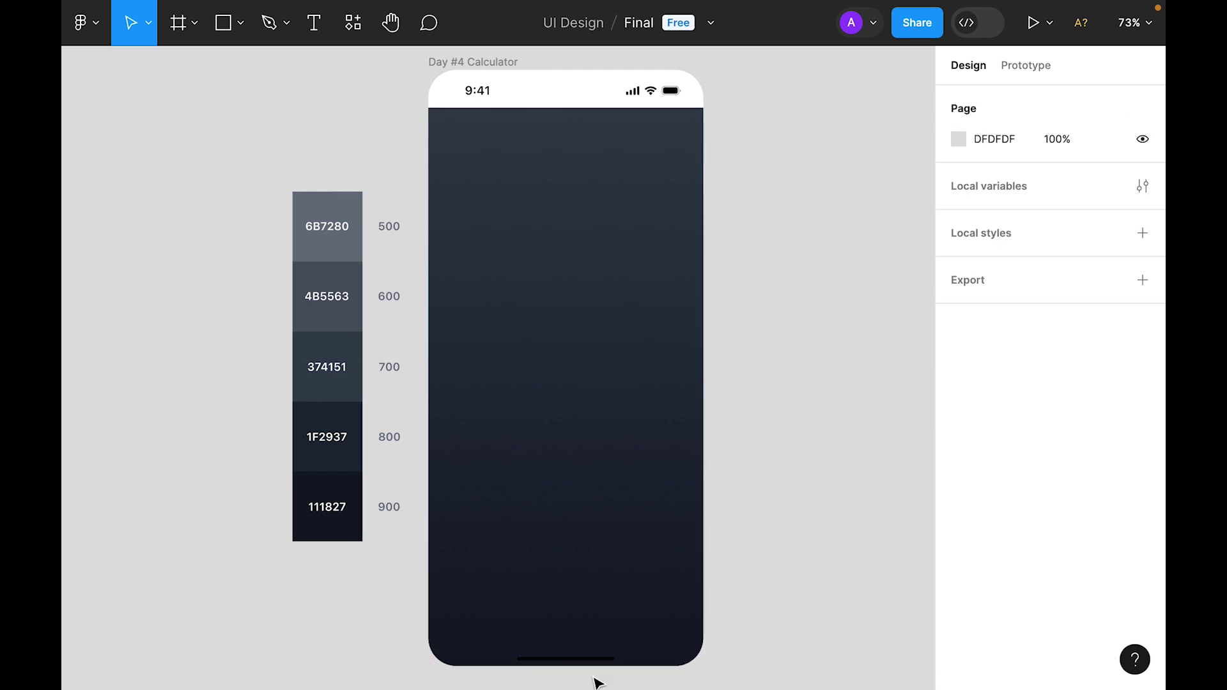
Step: Set both components to Dark mode and turn off the status bar background
left_click(598, 660)
left_click(1085, 409)
left_click(999, 437)
left_click(592, 102)
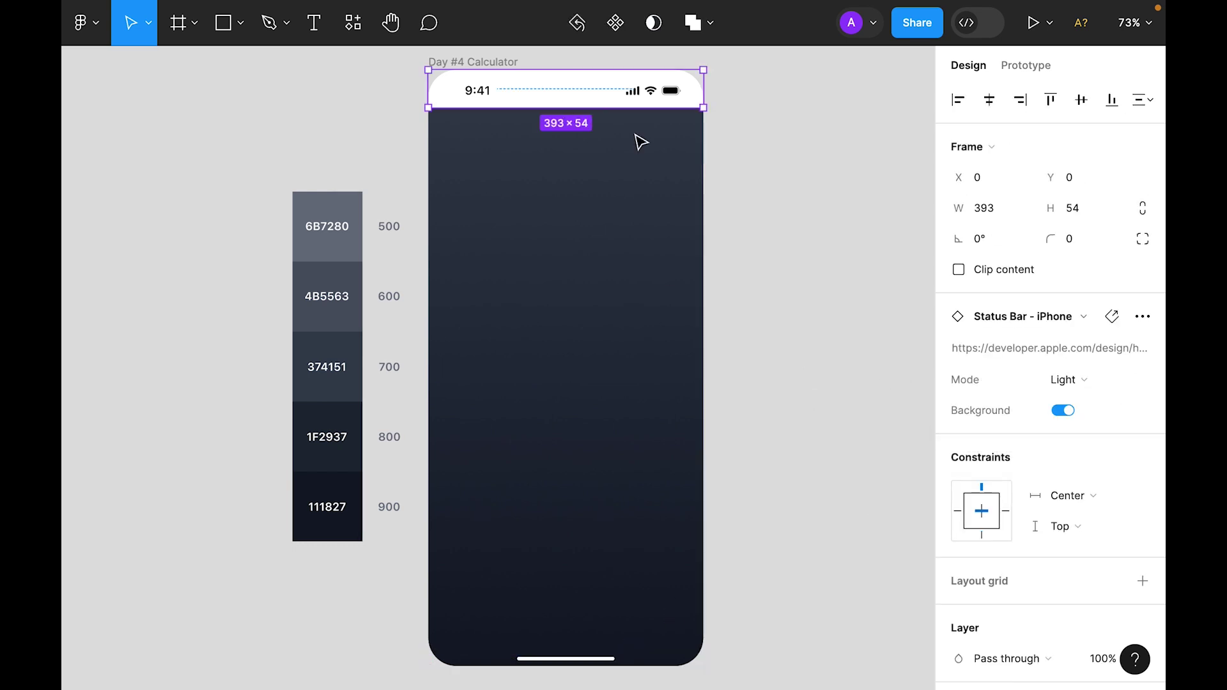
left_click(1063, 411)
left_click(1084, 379)
left_click(1063, 355)
left_click(798, 281)
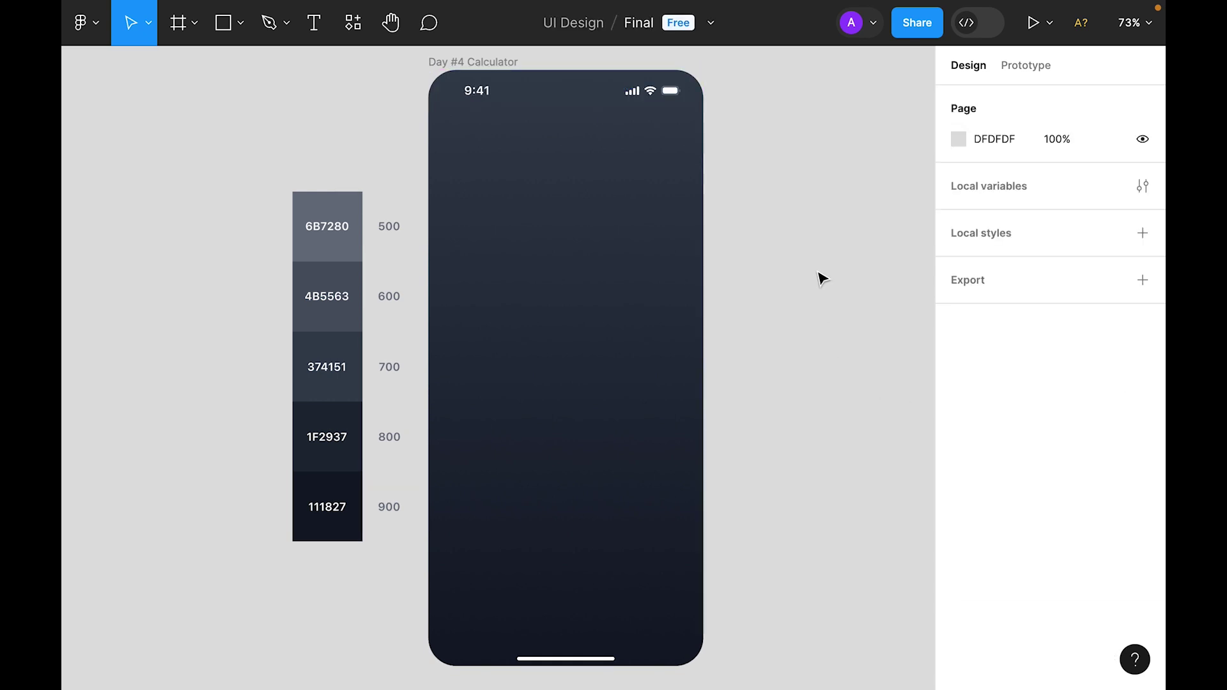
Step: Draw a 72×72 rectangle in the frame with 16 corner radius and 100% corner smoothing
key("r")
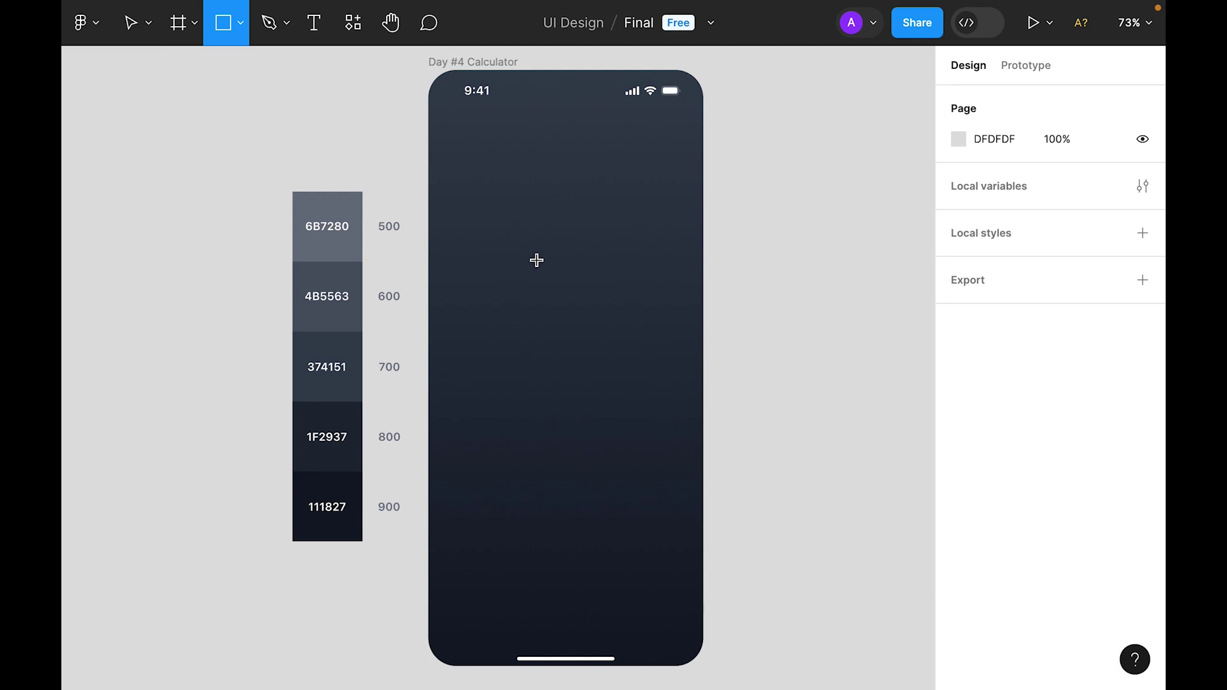
left_click(548, 234)
left_click_drag(548, 236, 567, 235)
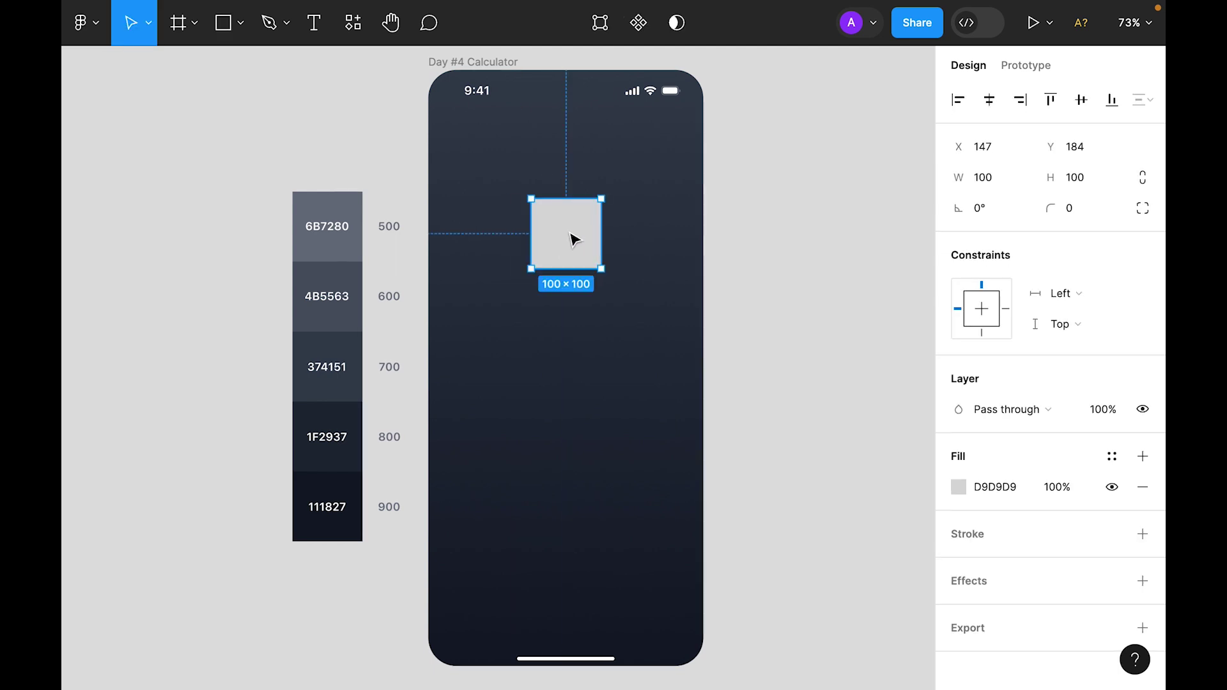
left_click(1087, 184)
type("72")
key("Return")
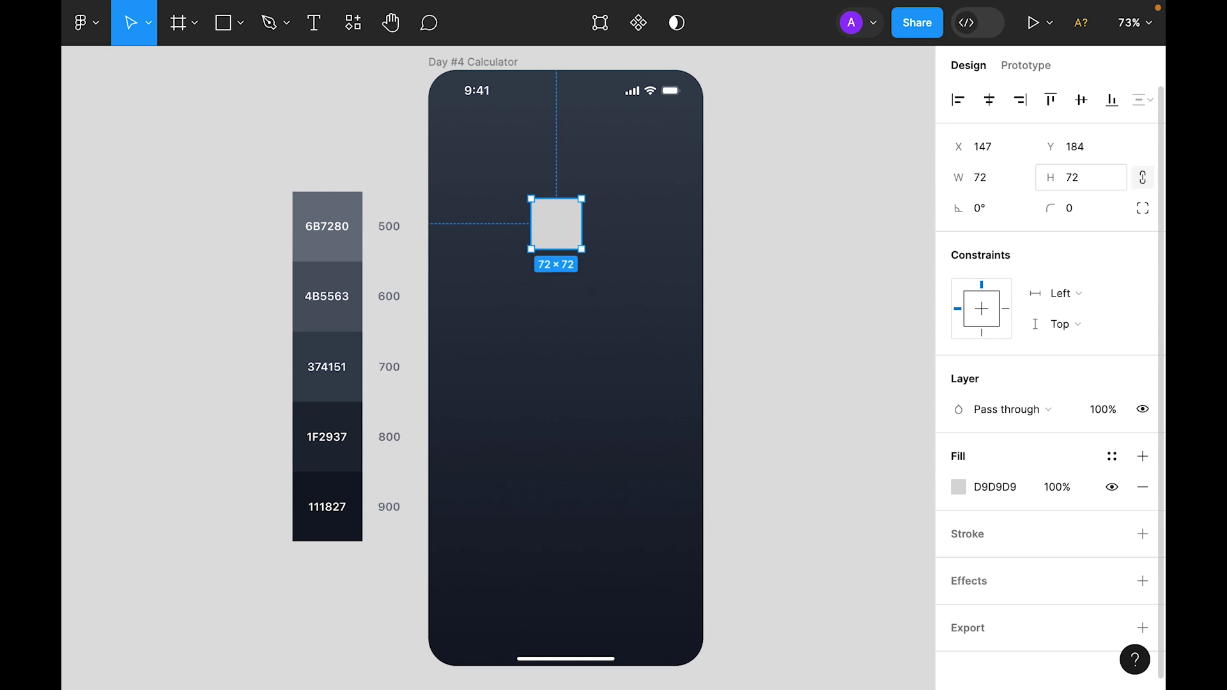
left_click(1069, 211)
type("16")
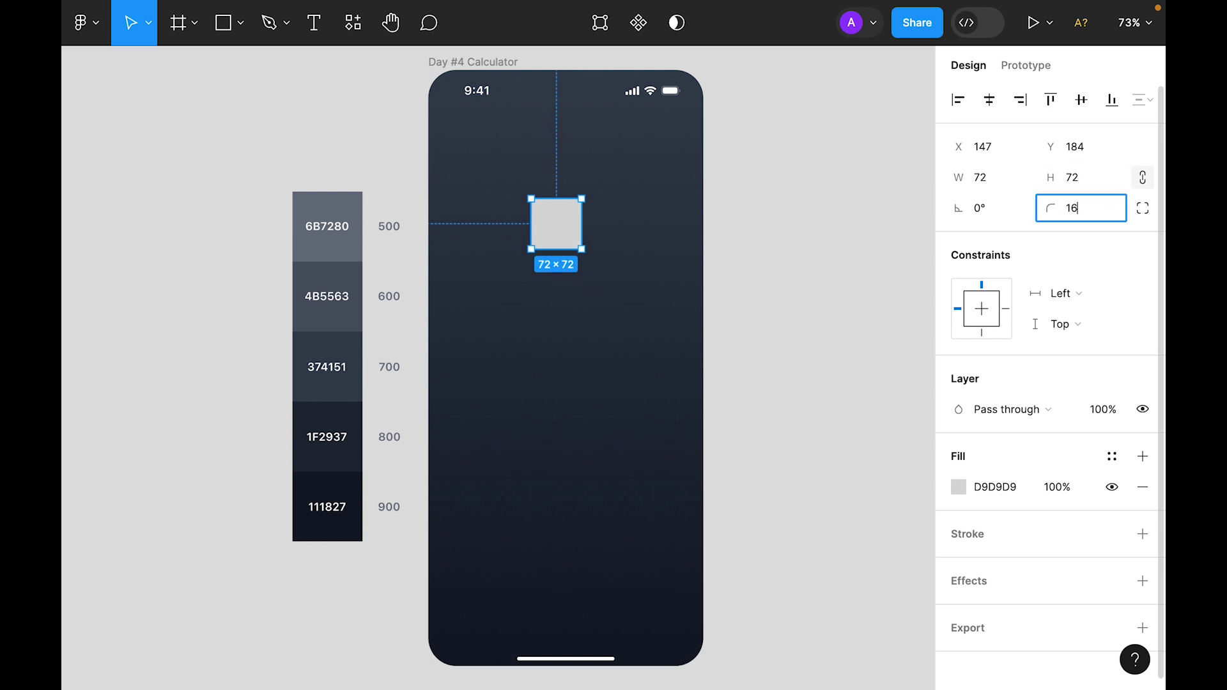
key("Return")
left_click(1142, 209)
left_click_drag(727, 359, 865, 359)
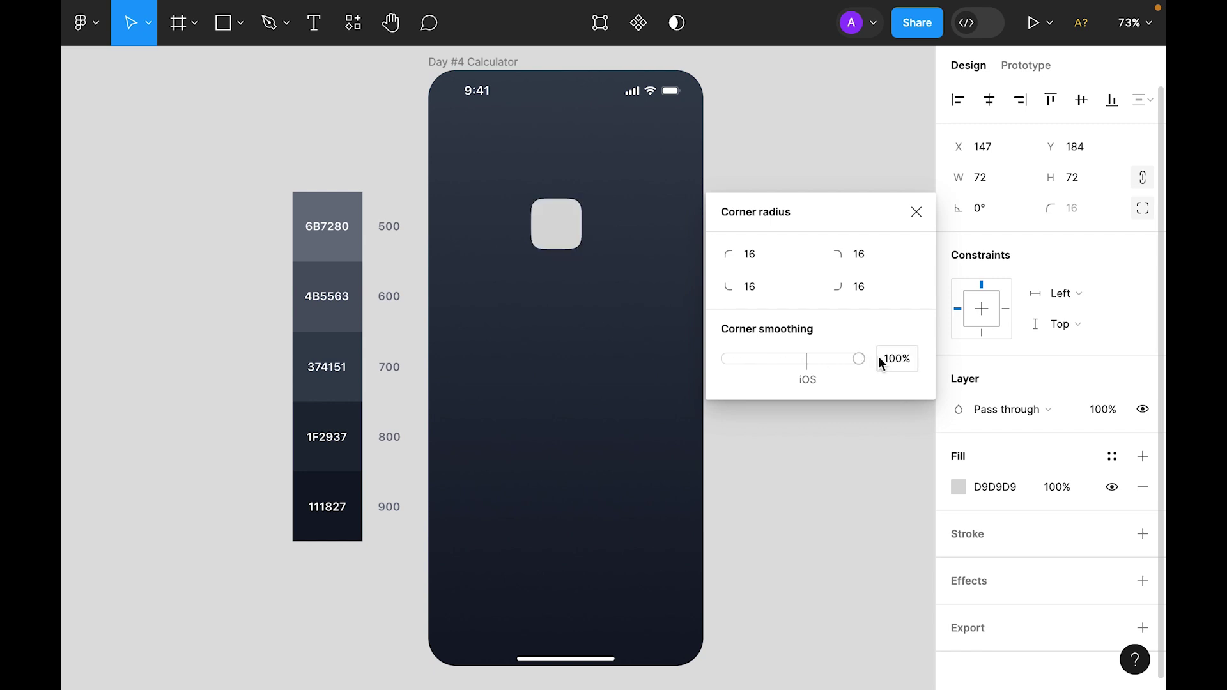
left_click(917, 211)
Step: Fill the square with a linear gradient from 374151 to 111827
left_click(959, 479)
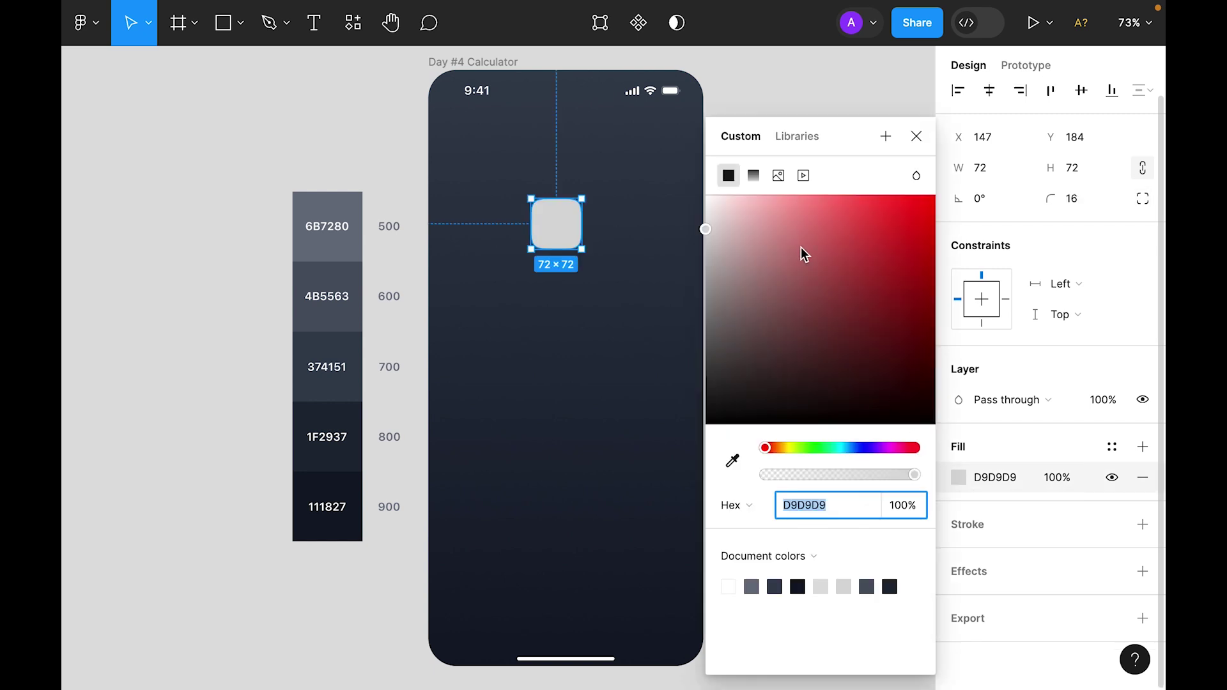
left_click(754, 175)
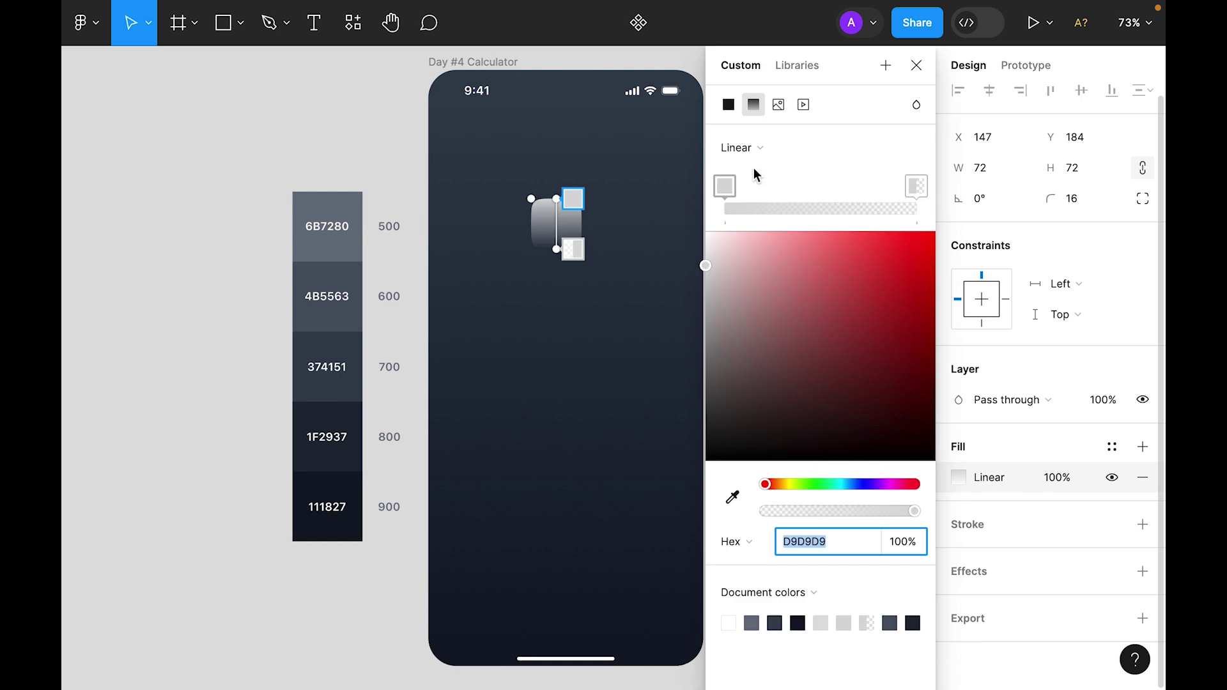
left_click(726, 187)
left_click(732, 497)
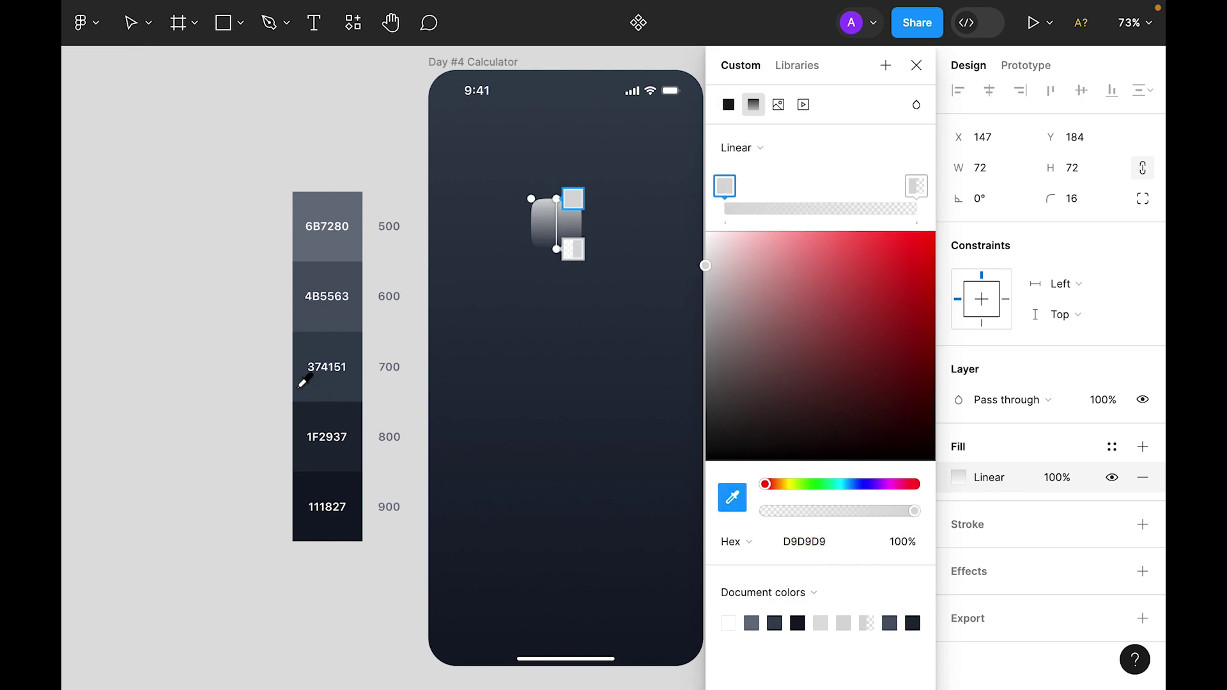
left_click(330, 387)
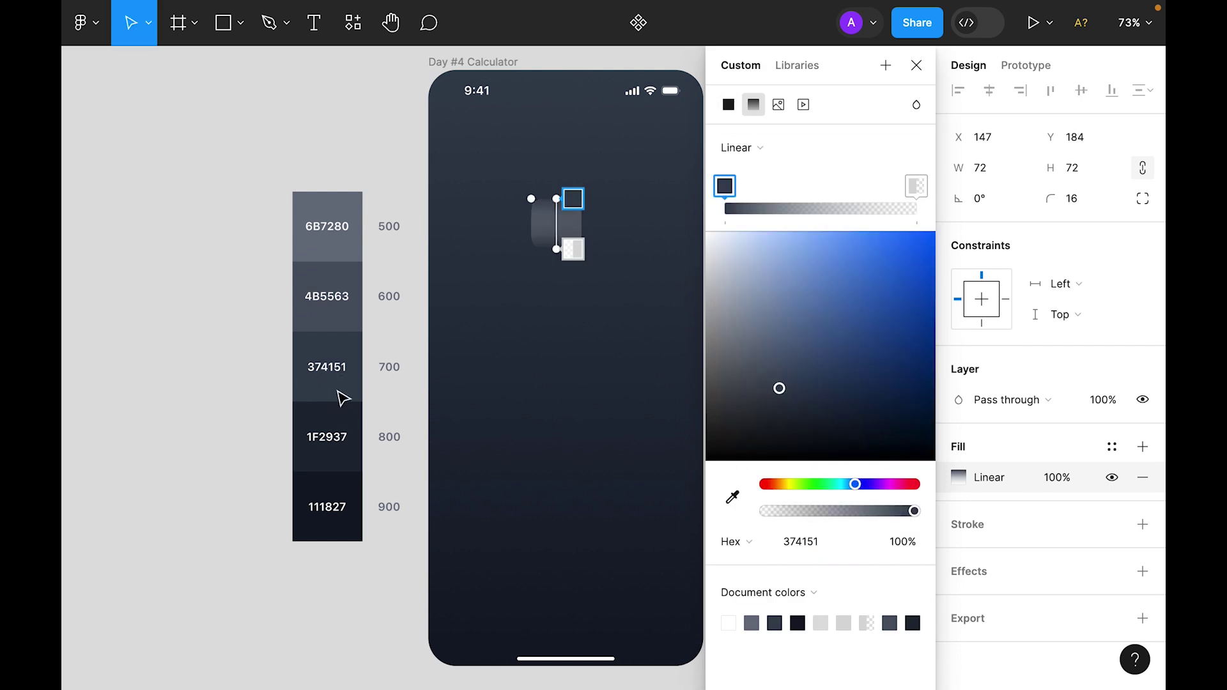
left_click(915, 186)
left_click(732, 498)
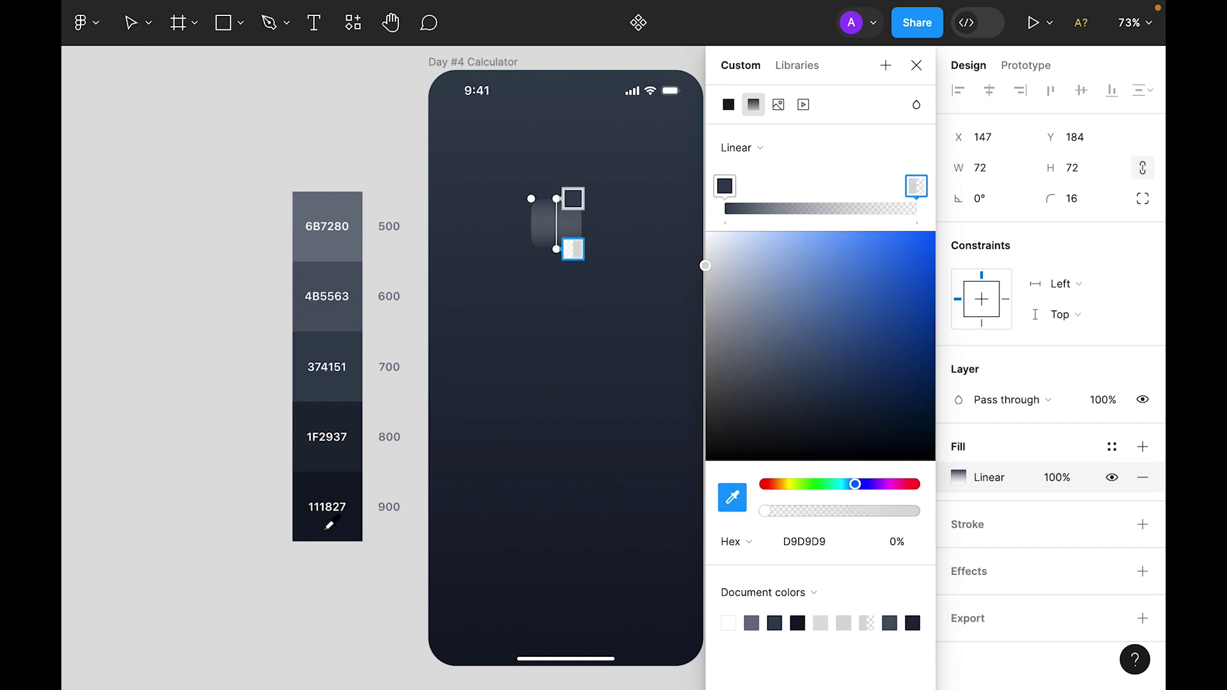
left_click(331, 525)
left_click(753, 324)
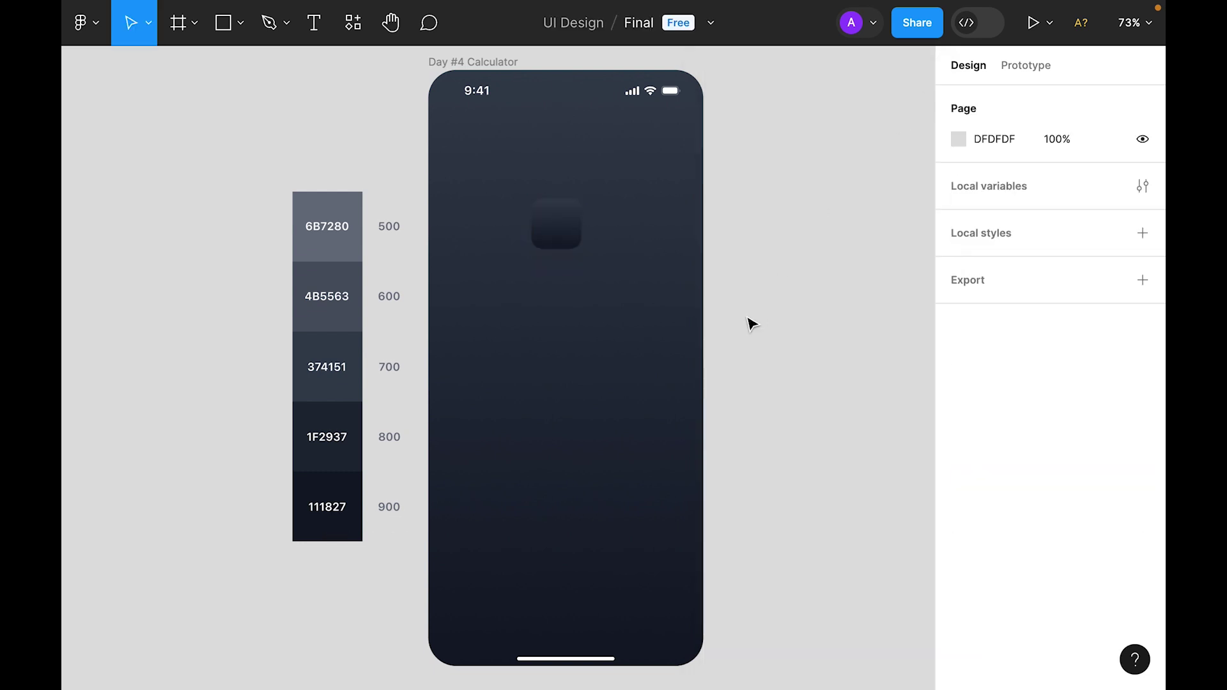
key("shift+0")
Step: Add a stroke to the rounded square coloured 111827 from the palette and adjust its weight
left_click(600, 264)
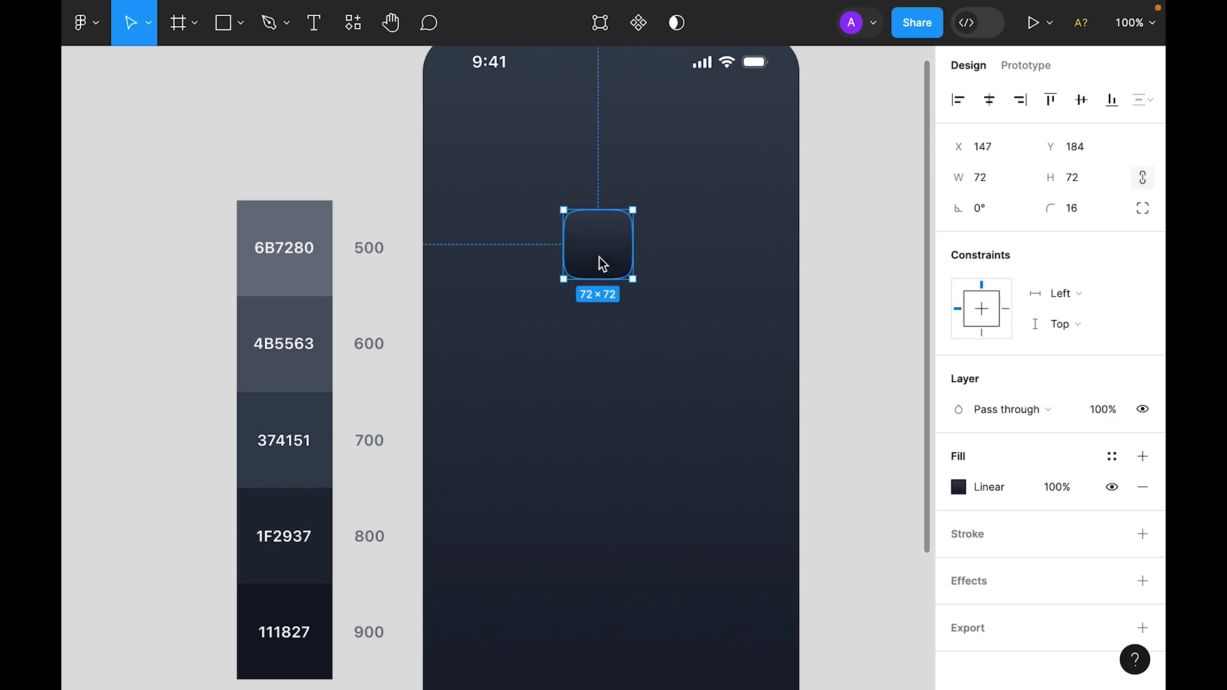
left_click(1144, 526)
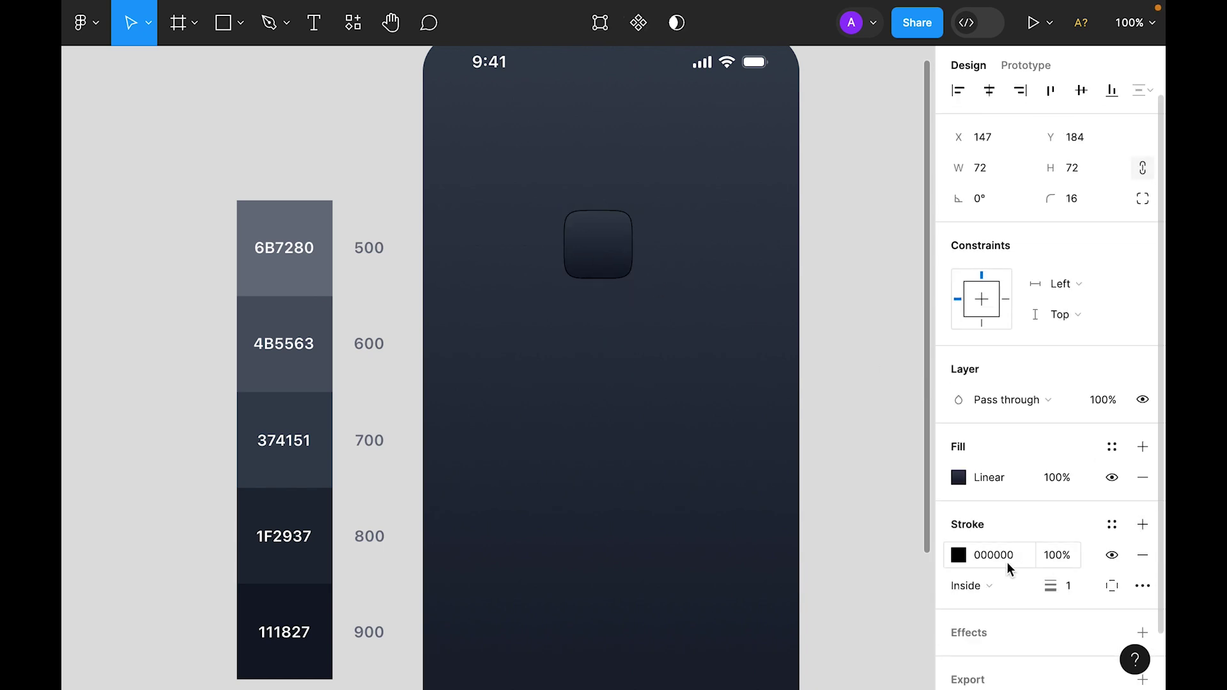
left_click(959, 555)
left_click(733, 460)
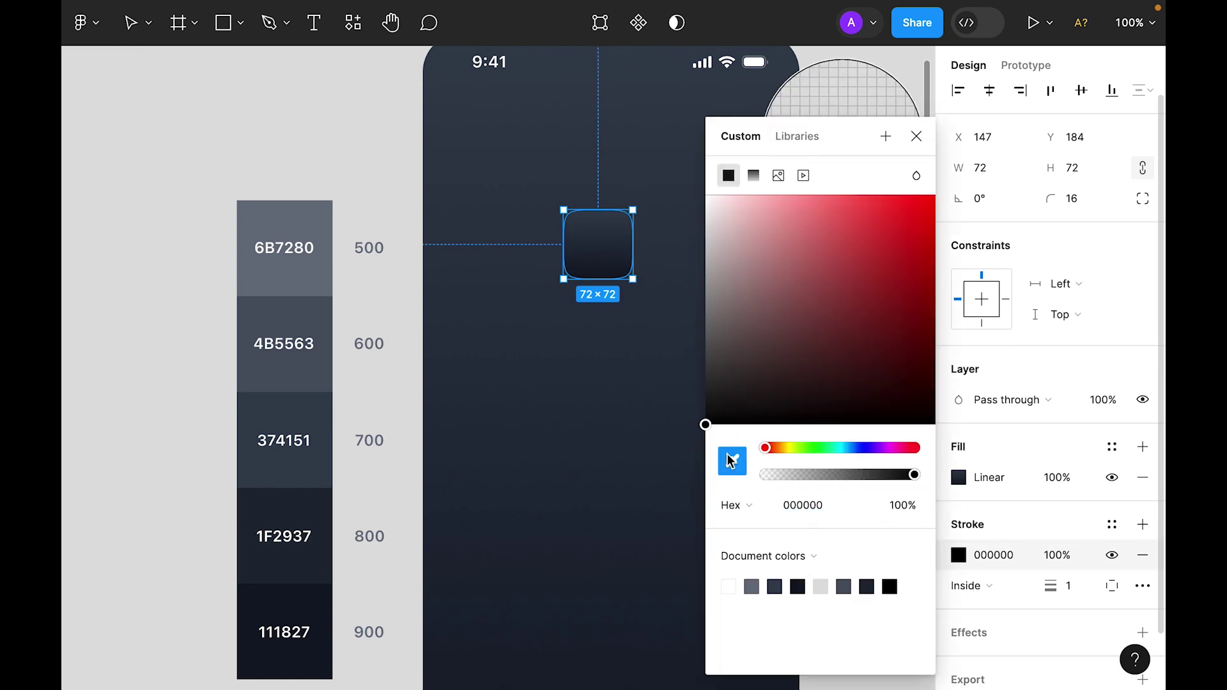
left_click(285, 656)
left_click(917, 136)
left_click(1082, 593)
type("2")
key("Return")
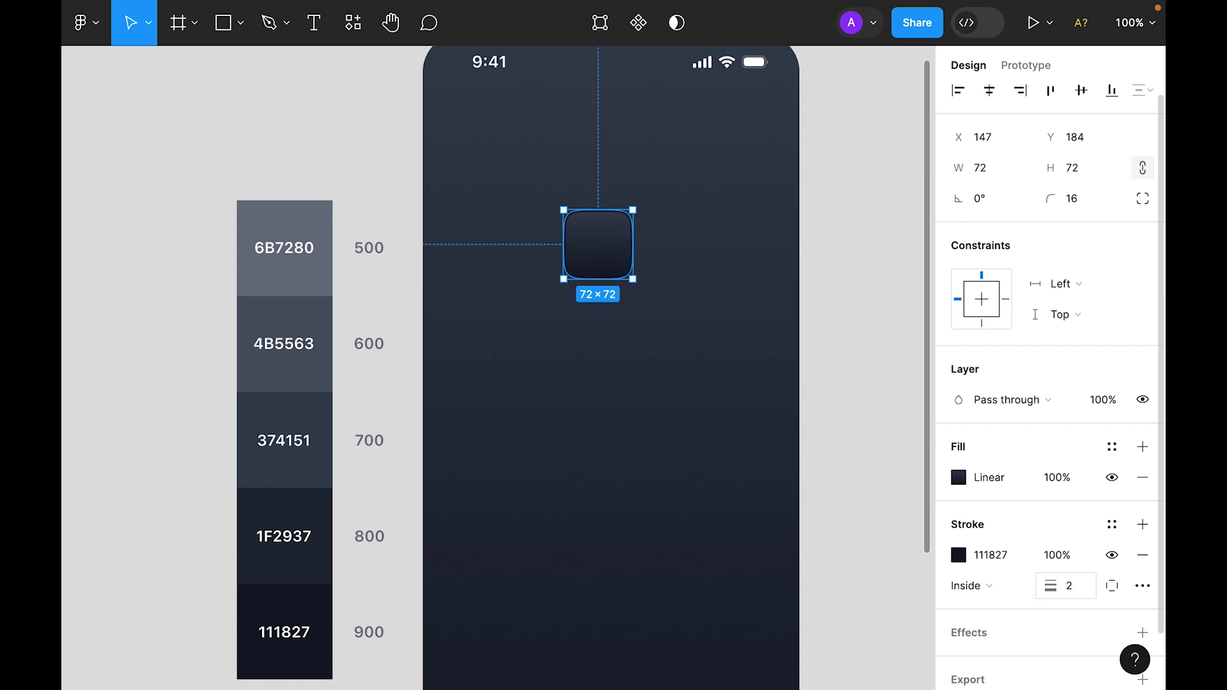
Step: Change the stroke's blend mode and set its opacity to 25%
left_click(959, 555)
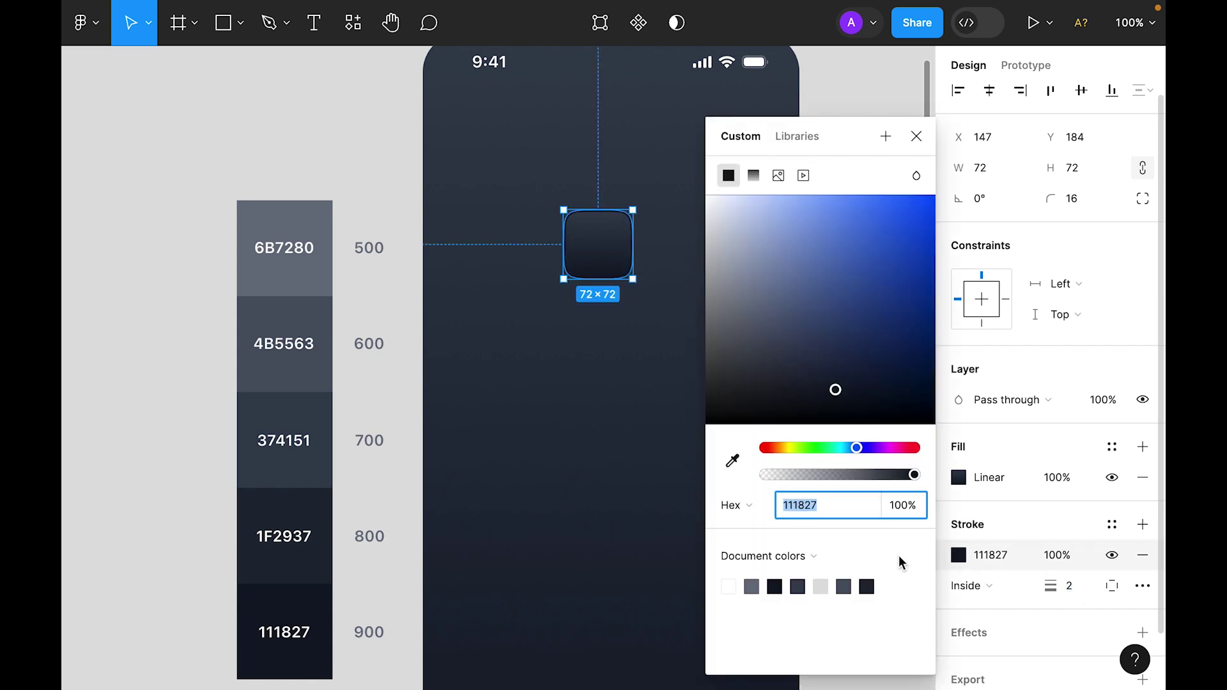
left_click(917, 175)
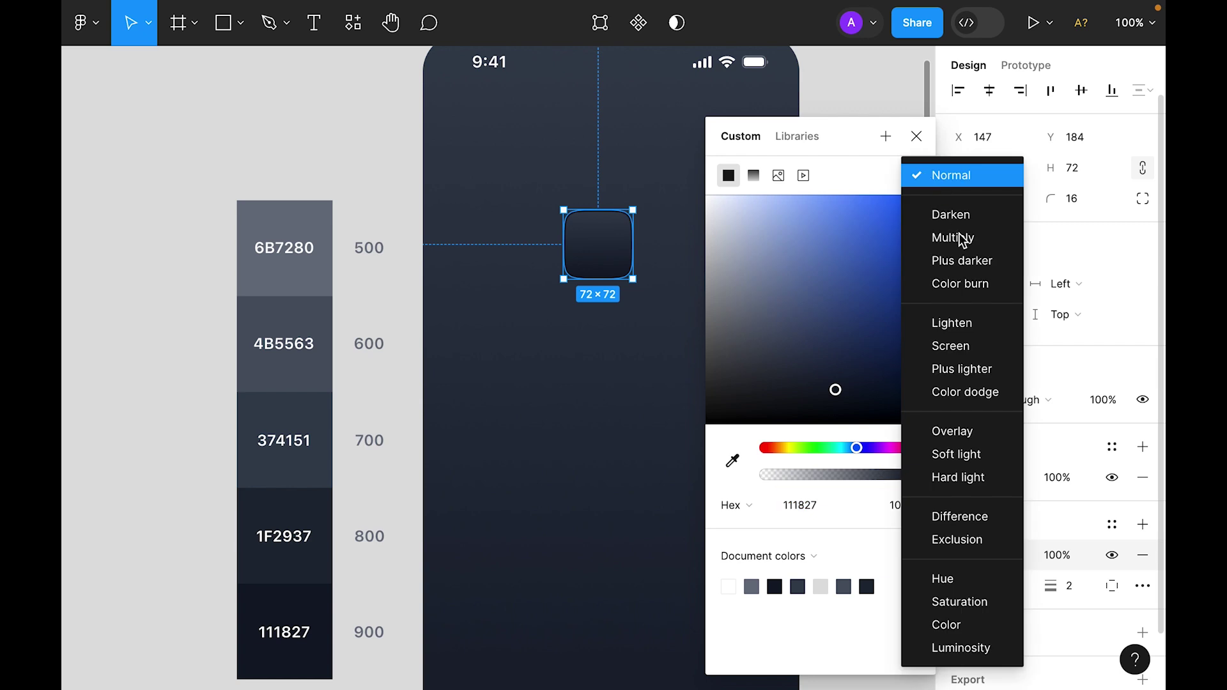
left_click(966, 431)
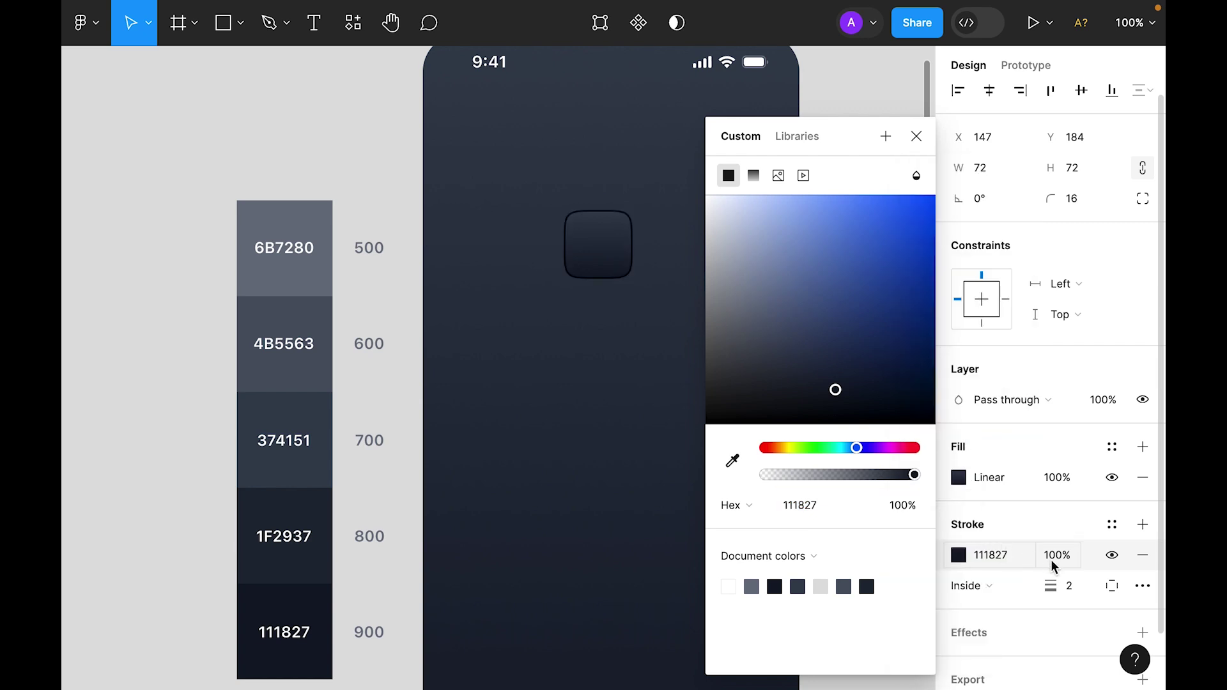
left_click(911, 517)
type("25")
key("Return")
left_click(916, 137)
left_click(817, 254)
scroll(816, 254, "down", 2)
scroll(816, 255, "right", 1)
left_click(567, 183)
scroll(1022, 502, "down", 2)
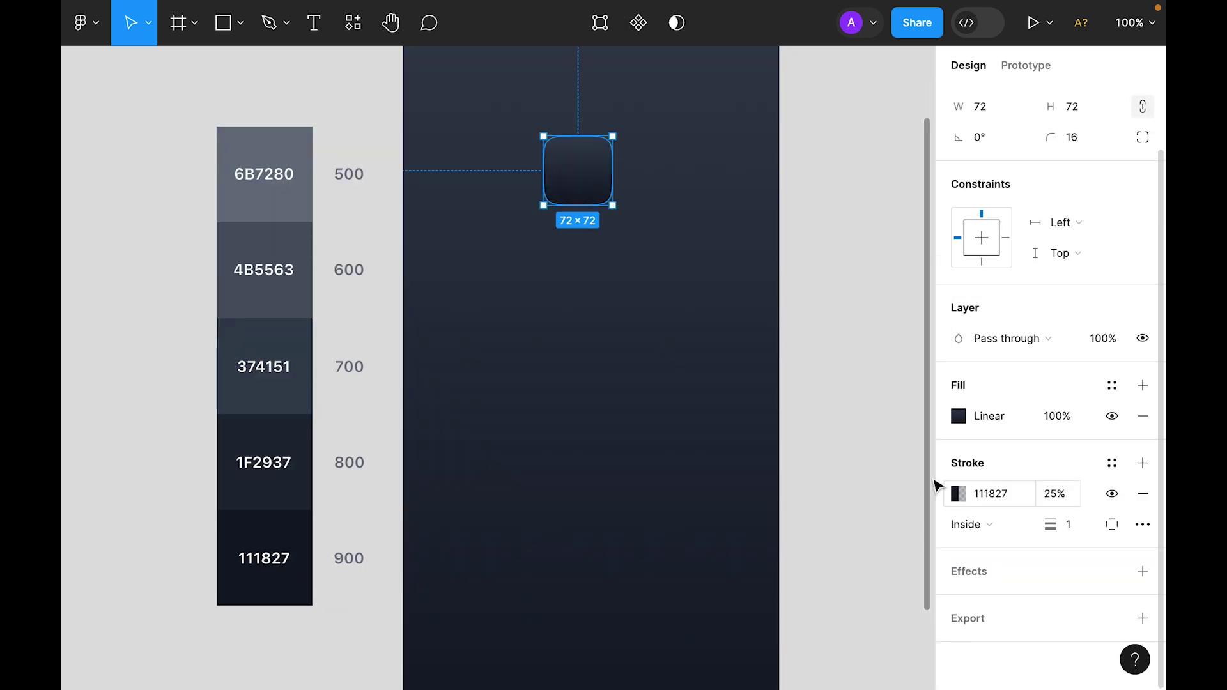
Step: Add a white FFFFFF inner shadow effect with 0 blur to the square
left_click(1143, 572)
left_click(1031, 597)
left_click(1037, 578)
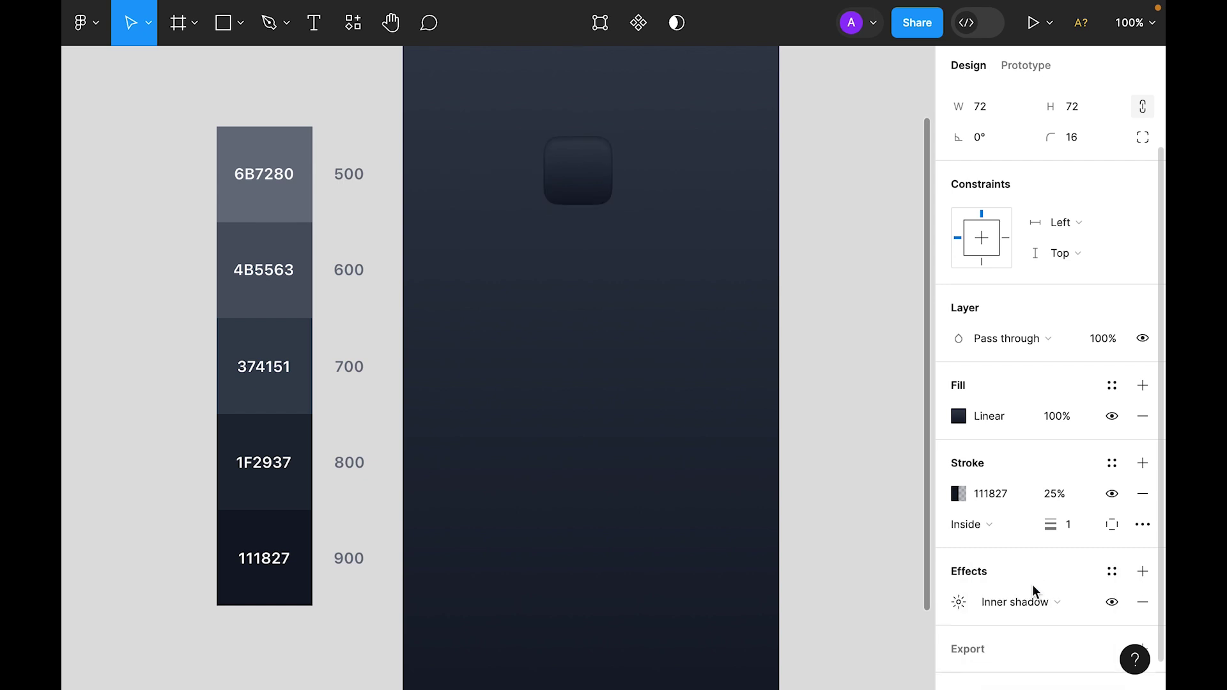
left_click(959, 605)
left_click(729, 652)
left_click_drag(573, 345, 377, 135)
left_click(686, 175)
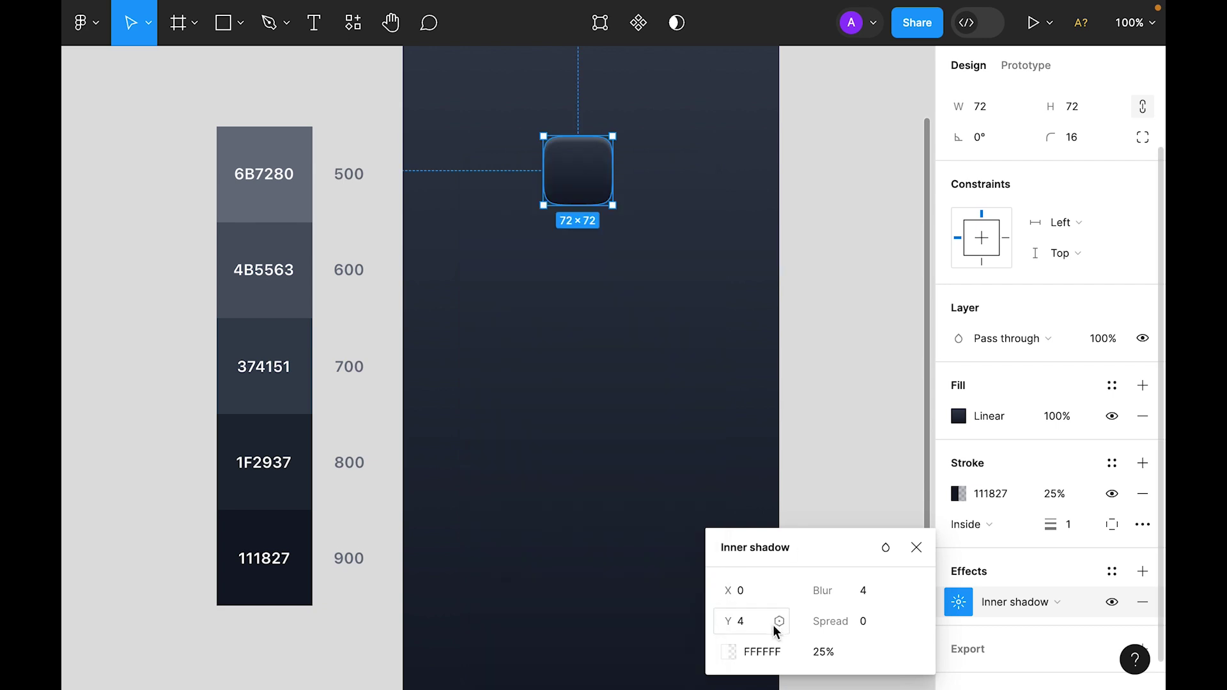
left_click(753, 626)
key("Tab")
type("0")
key("Return")
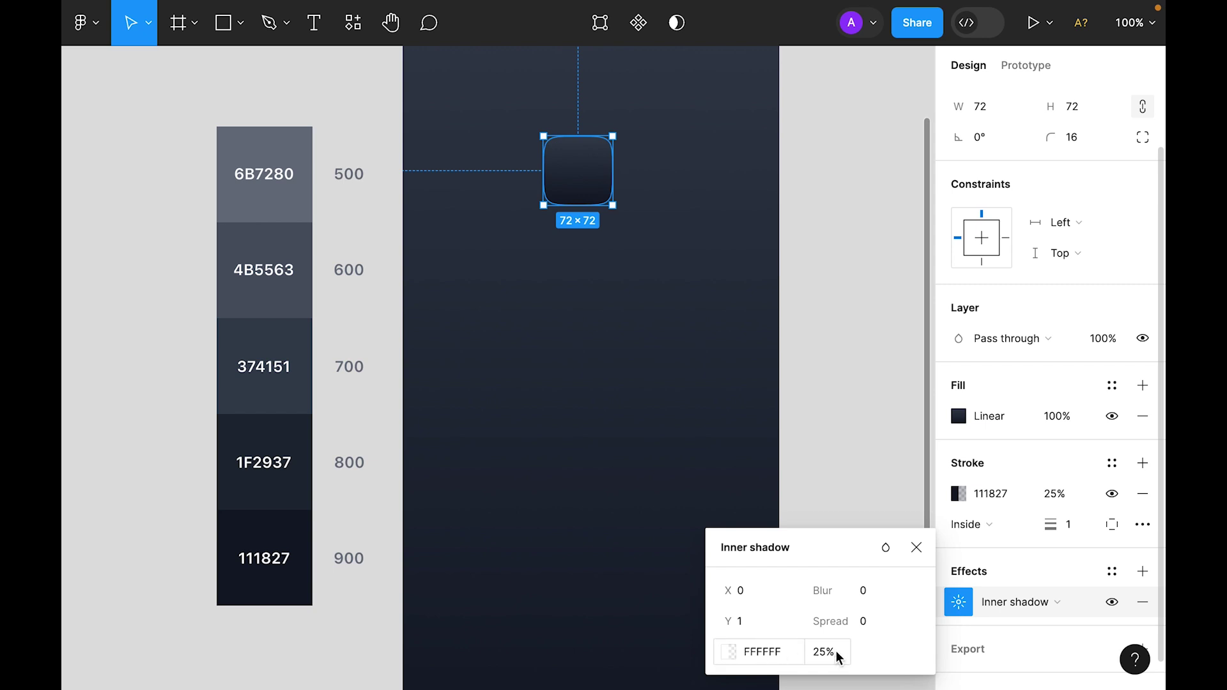
Step: Set the inner shadow to Overlay blending at 75% opacity with Y offset 2
left_click(886, 547)
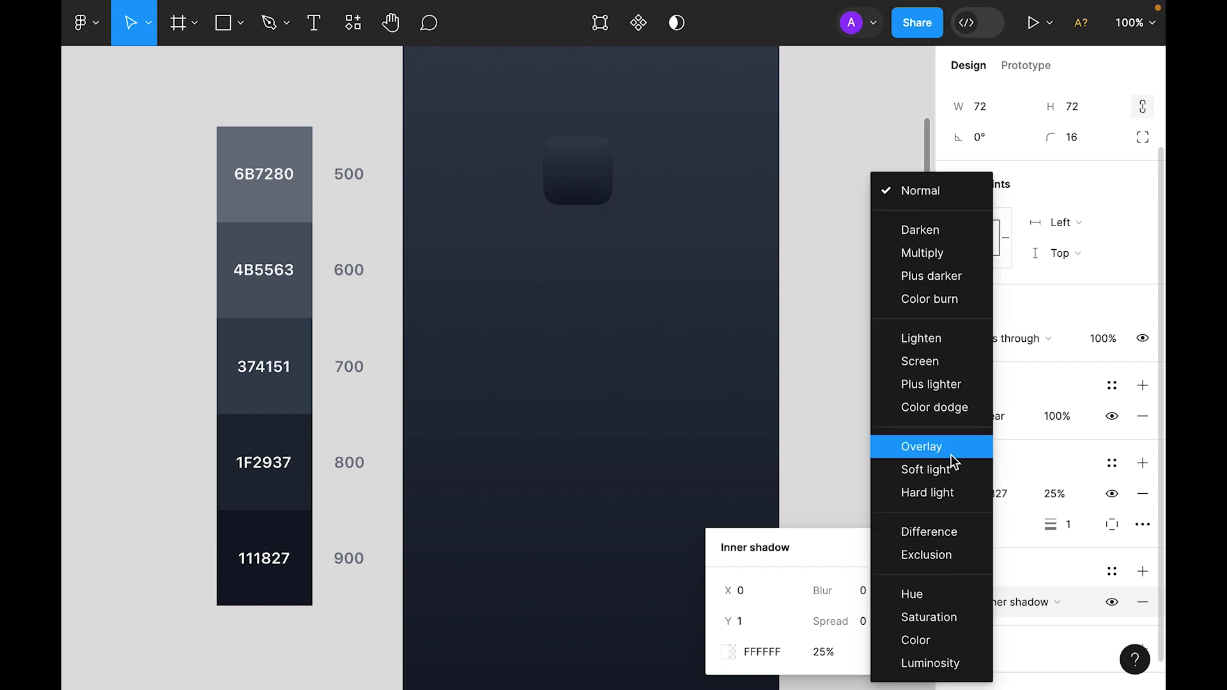
left_click(953, 452)
left_click(837, 657)
type("75")
key("Return")
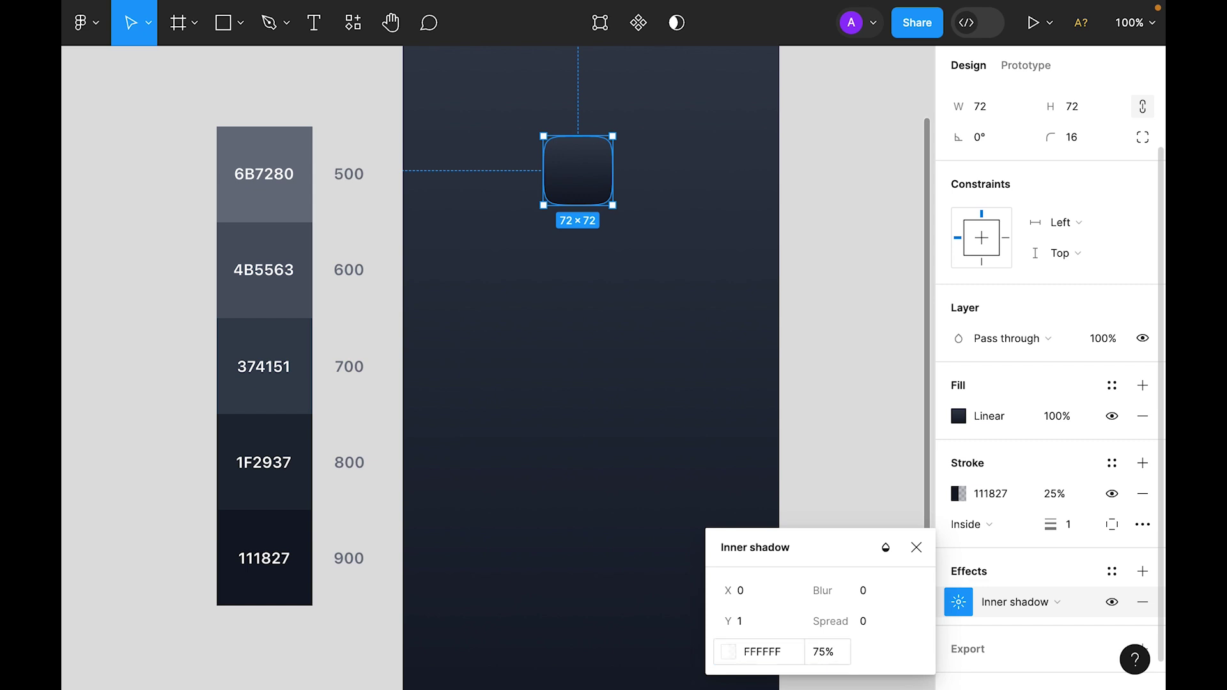
left_click(917, 549)
left_click(638, 219)
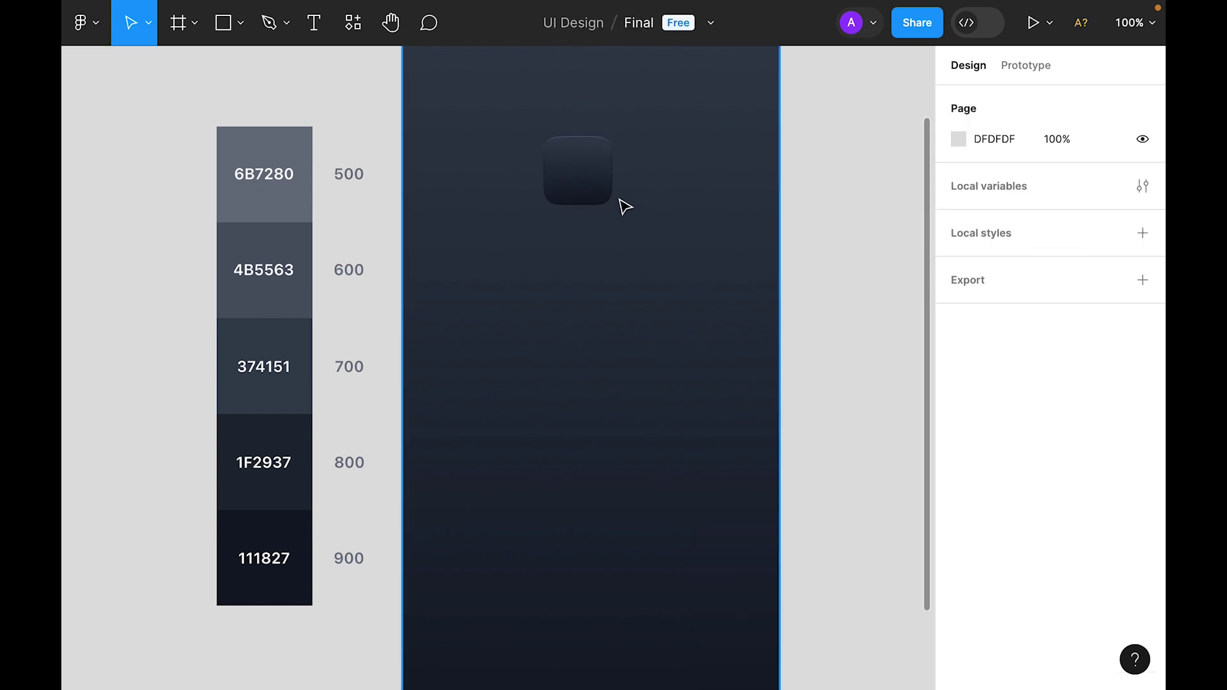
left_click(599, 178)
scroll(989, 602, "down", 1)
left_click(959, 572)
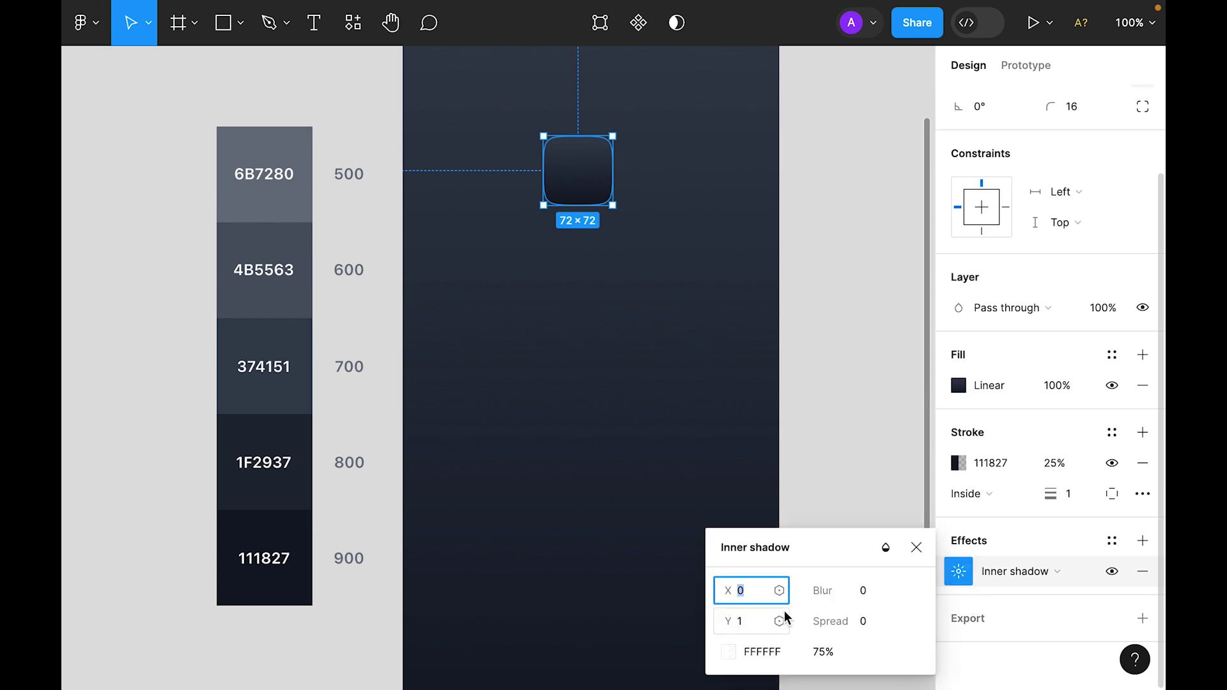
left_click(754, 623)
key("Up")
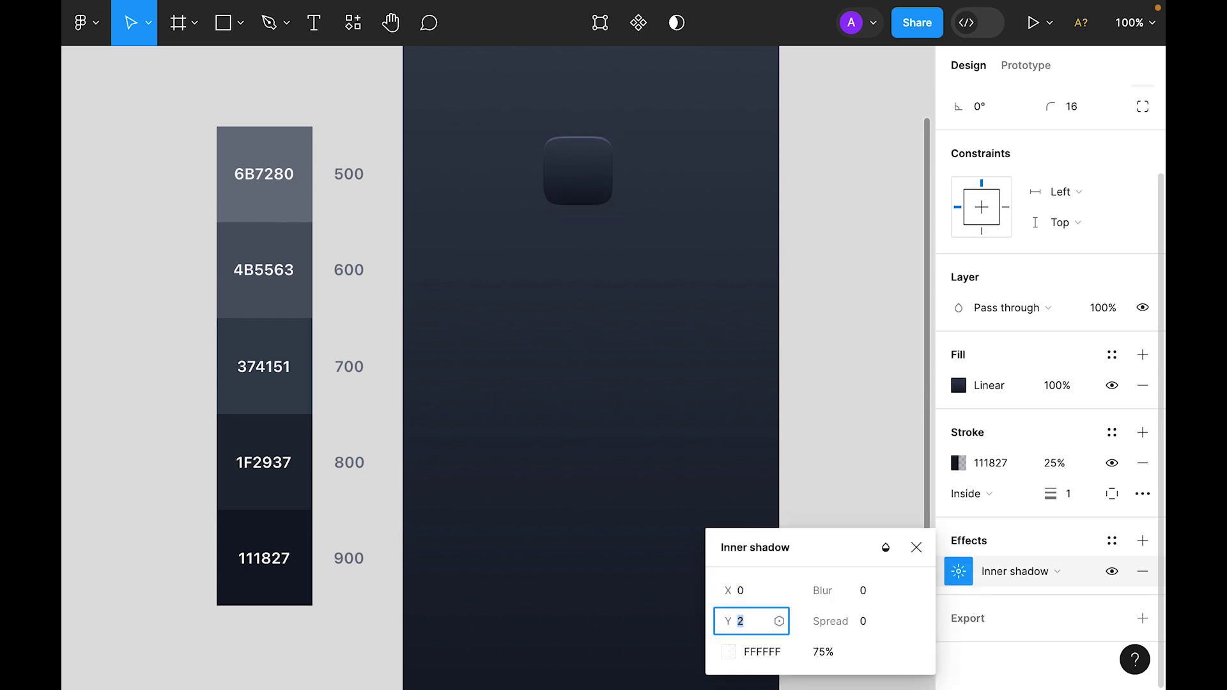
left_click(817, 317)
Step: Add a drop shadow with Y offset 2 and 0 blur, first trying a 374151 colour
left_click(578, 171)
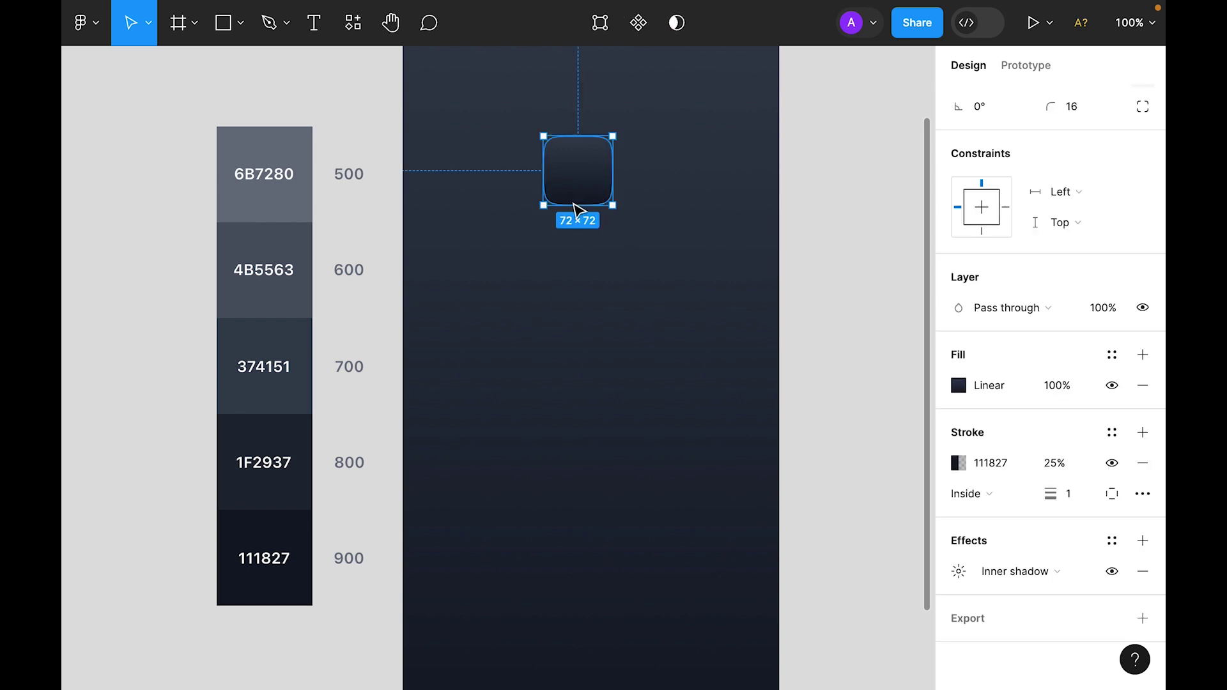
left_click(1143, 541)
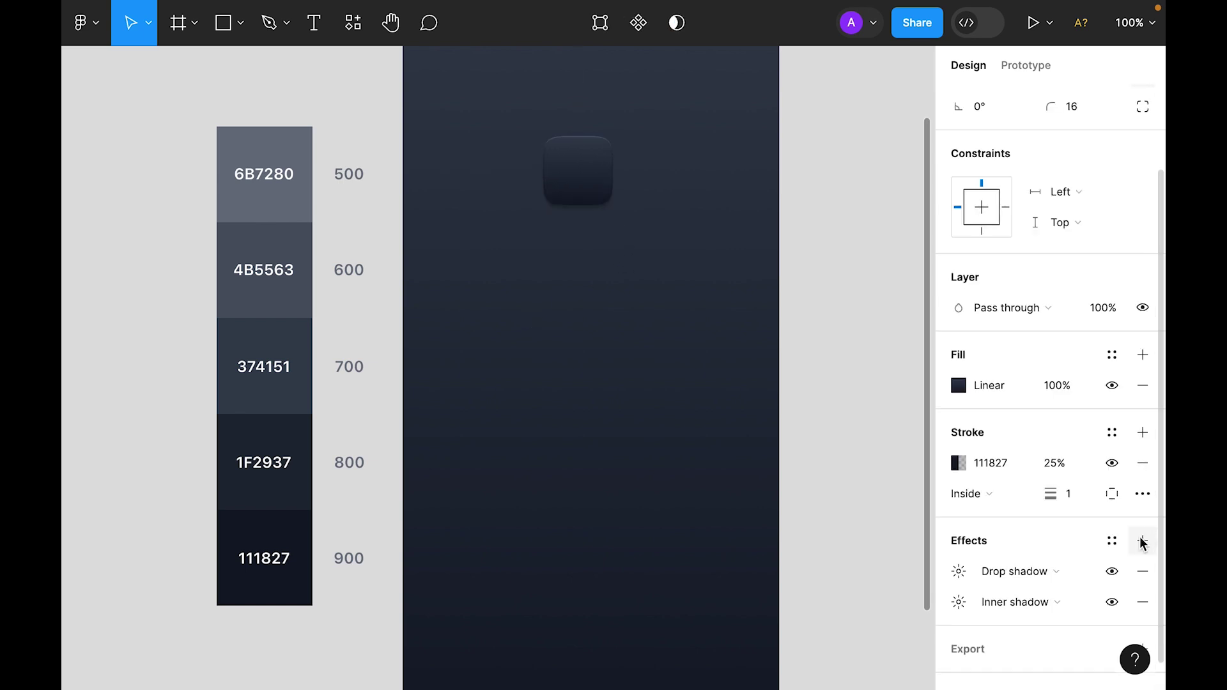
left_click(958, 572)
left_click(753, 627)
key("Tab")
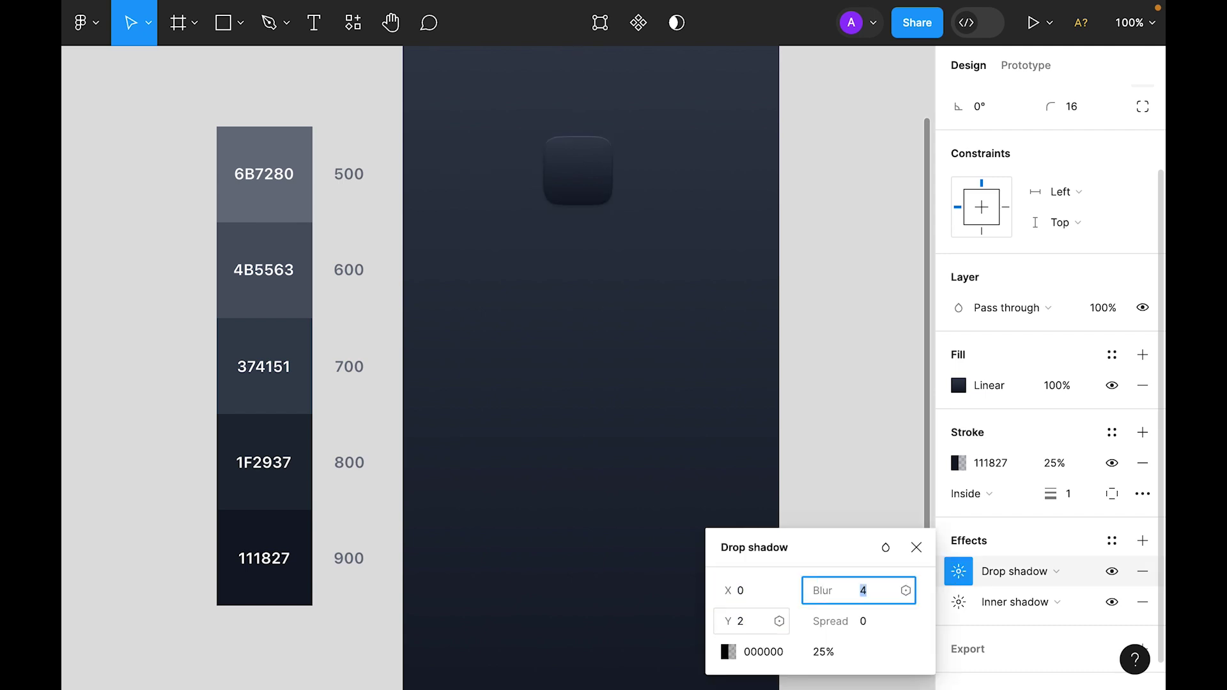
key("Return")
left_click(728, 652)
left_click_drag(534, 315, 531, 275)
left_click_drag(419, 177, 418, 176)
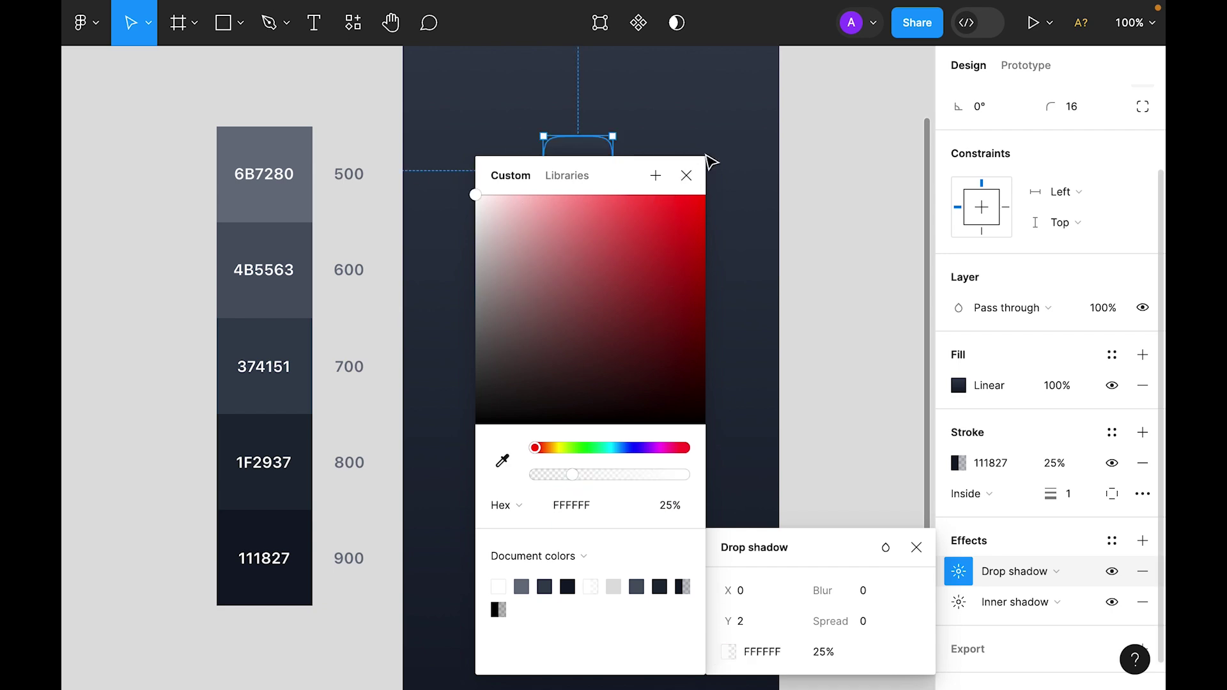
left_click(687, 175)
left_click(727, 652)
left_click(502, 460)
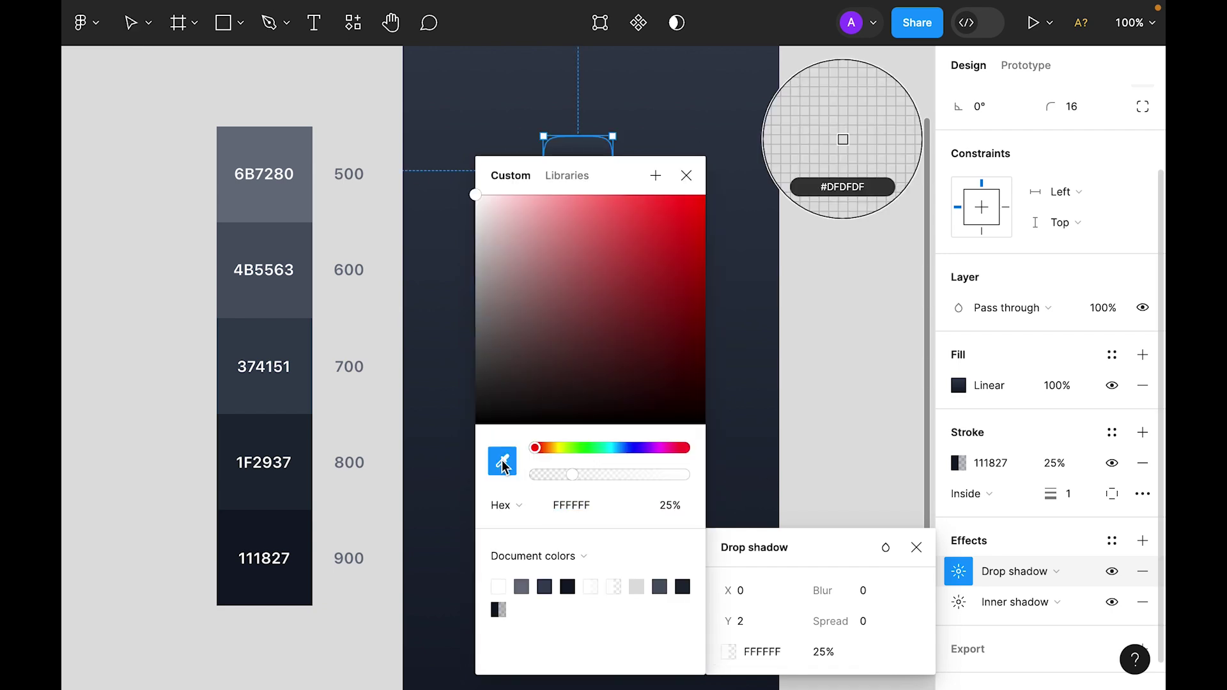
left_click(291, 385)
left_click(687, 175)
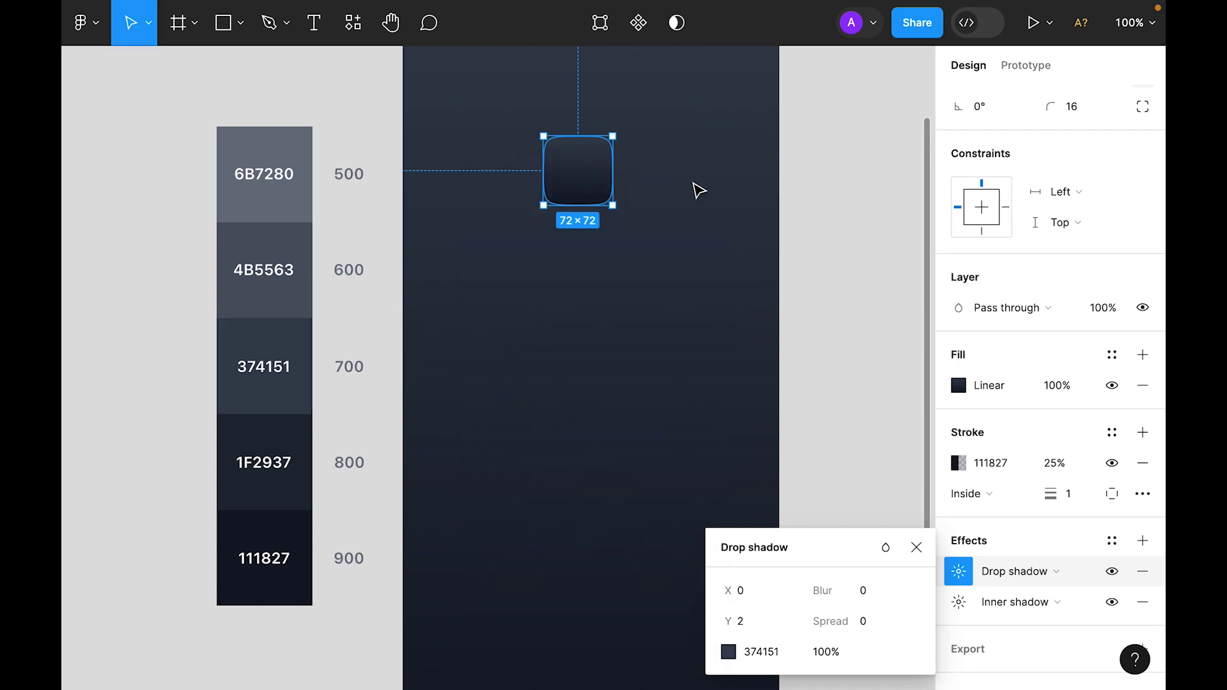
scroll(575, 202, "up", 5)
key("shift+0")
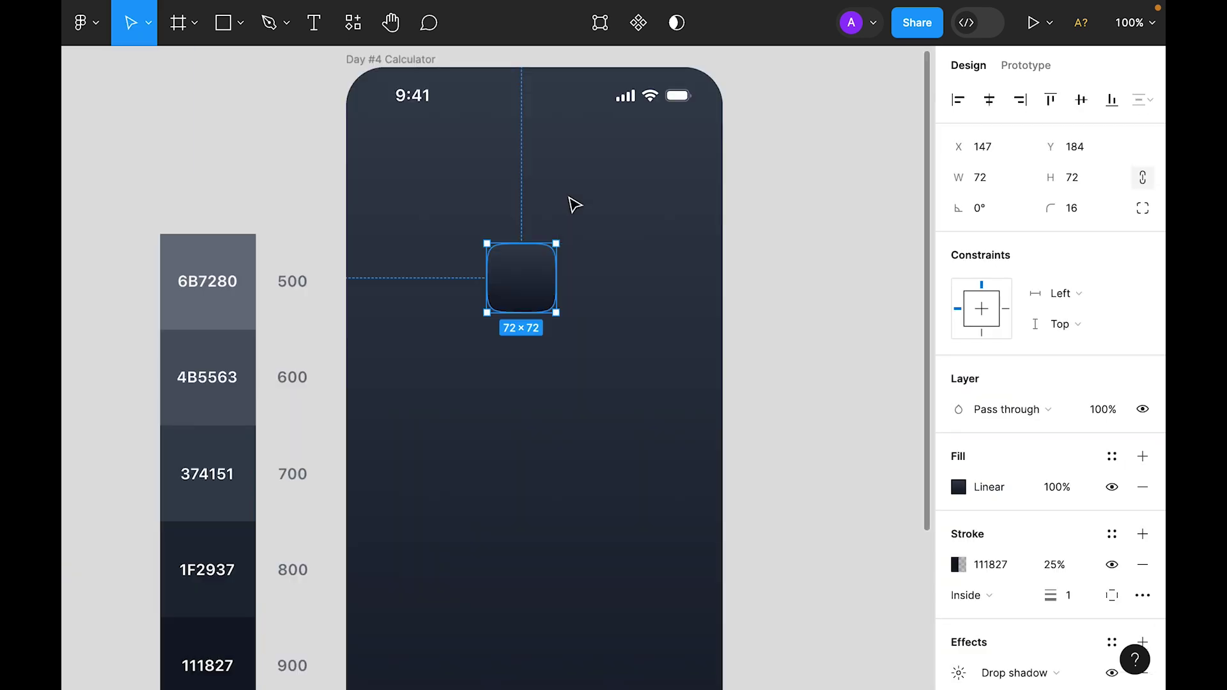
Step: Change the drop shadow colour to the 4B5563 swatch
left_click(651, 421)
scroll(640, 441, "down", 1)
scroll(640, 441, "left", 2)
left_click(601, 231)
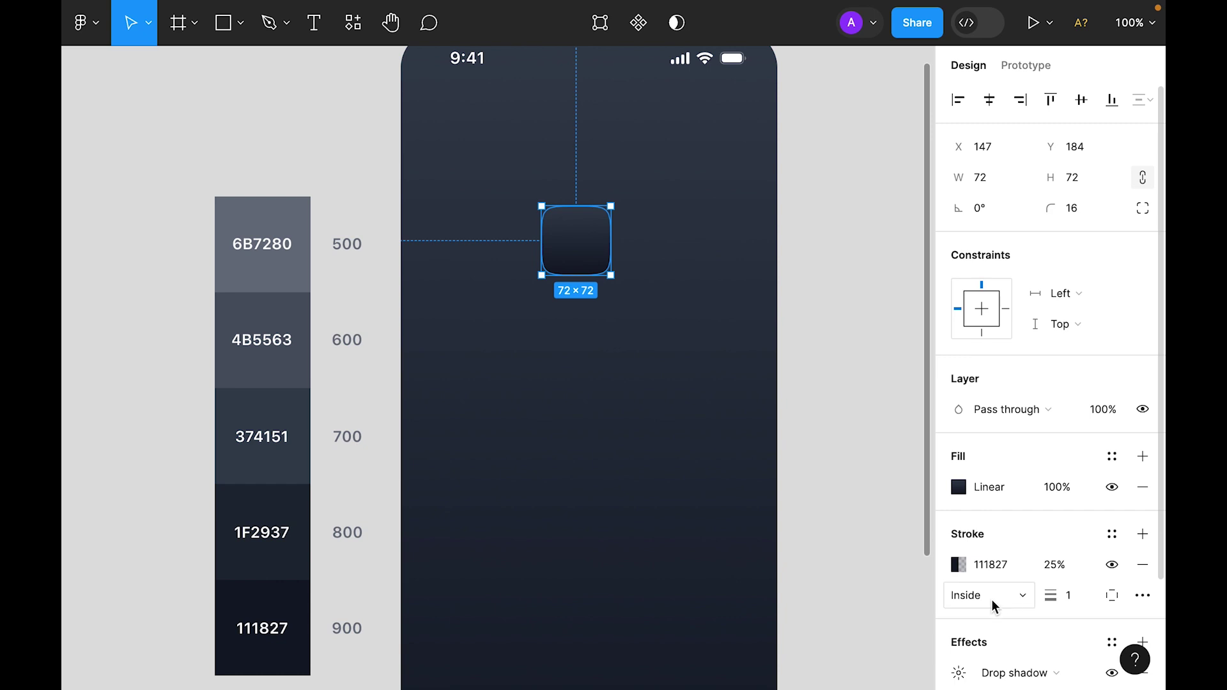
scroll(983, 575, "down", 2)
left_click(959, 541)
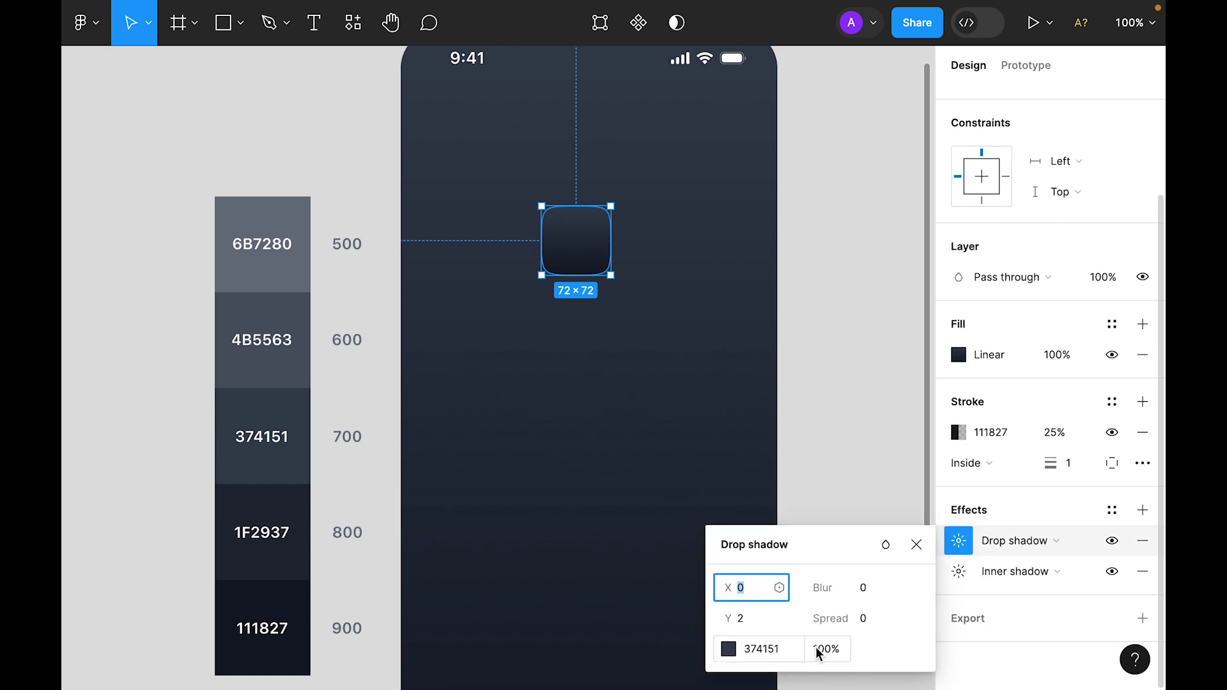
left_click(730, 649)
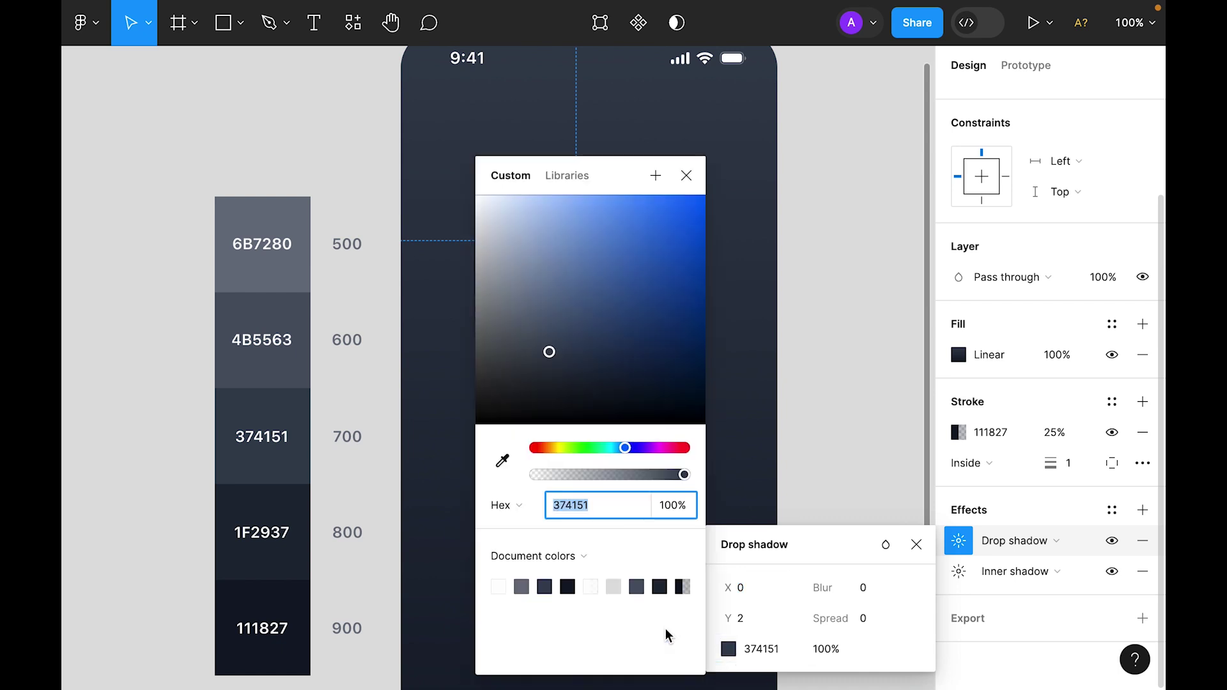
left_click(503, 460)
left_click(299, 365)
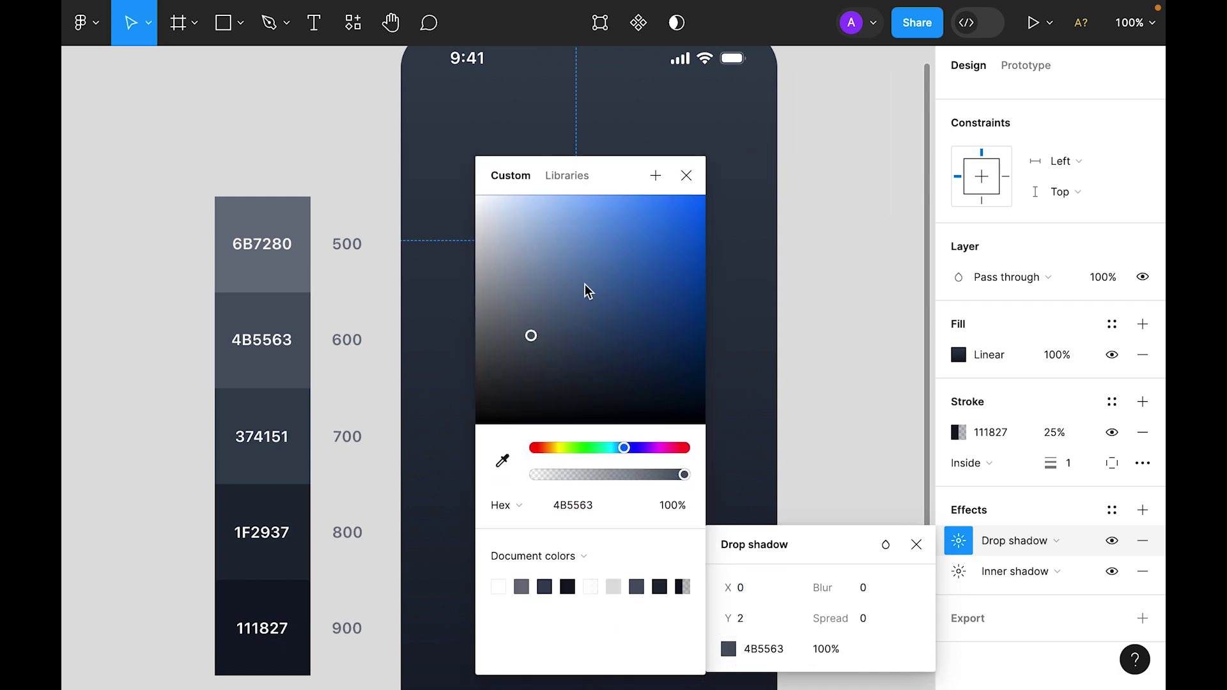
left_click(687, 175)
key("Escape")
key("minus")
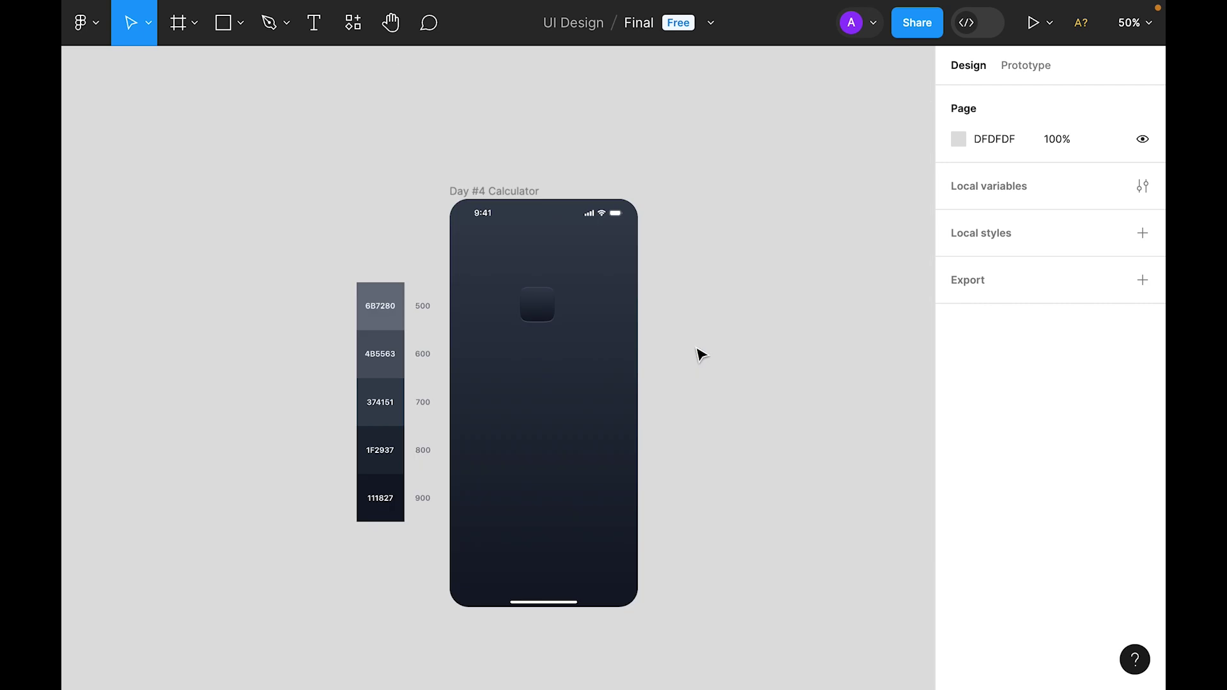
key("plus")
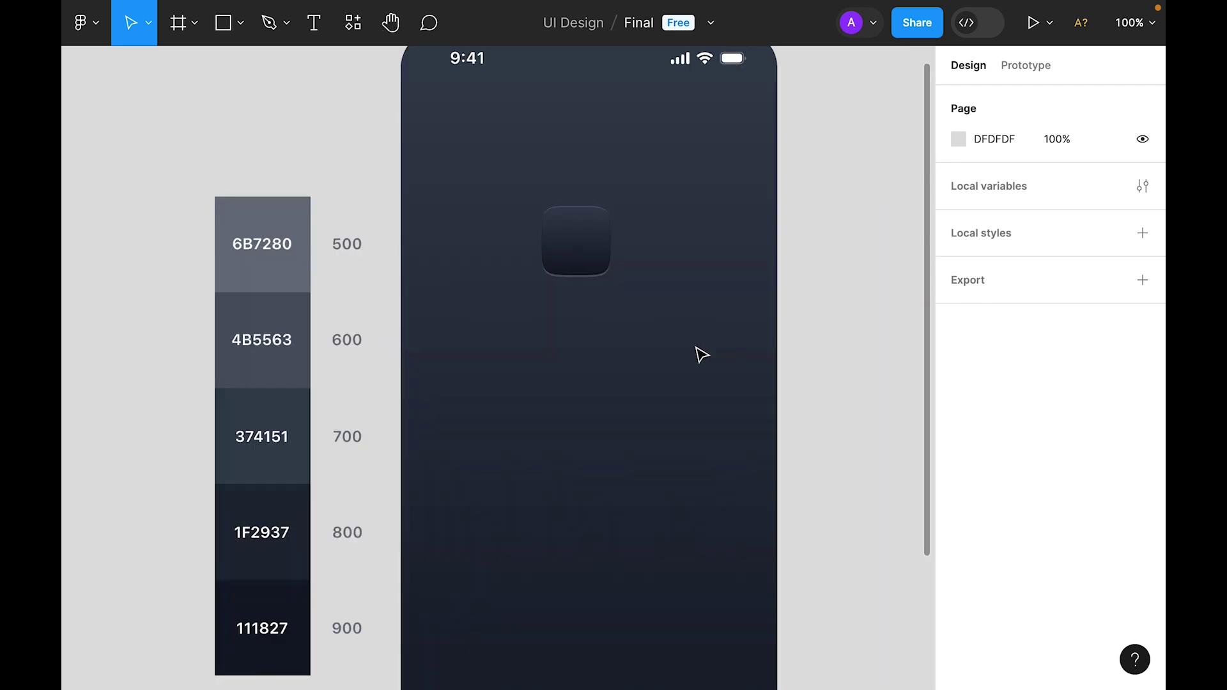
Step: Duplicate the rounded square, resize the copy to 64×64, and move it onto the original
left_click(576, 241)
left_click_drag(584, 247, 589, 352)
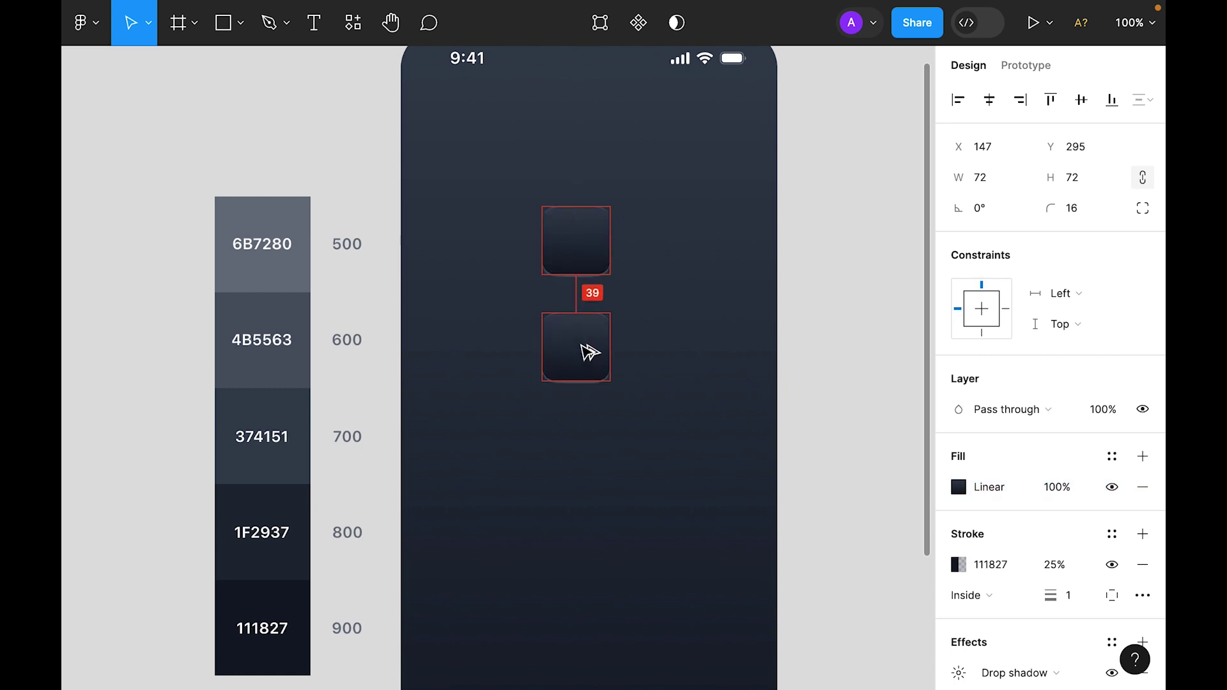
left_click(1099, 181)
type("64")
key("Return")
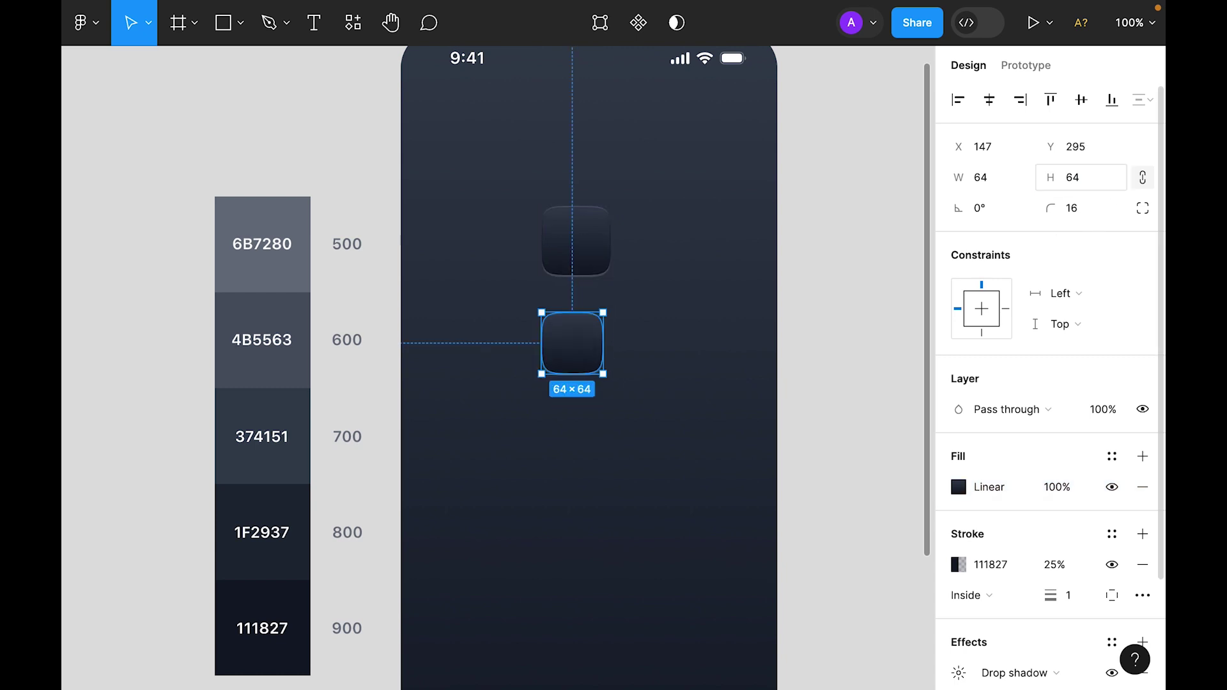
left_click_drag(576, 356, 578, 252)
Step: Centre the two stacked squares horizontally on each other
scroll(623, 192, "up", 3)
left_click_drag(691, 162, 571, 350)
left_click(990, 101)
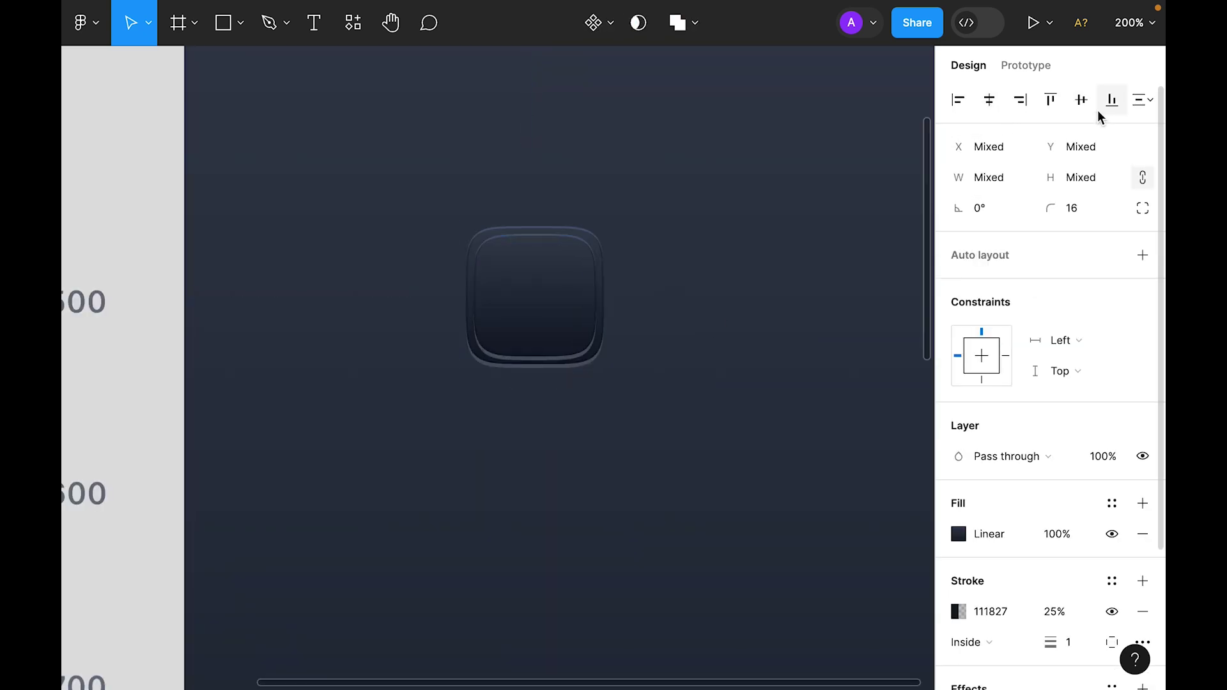
left_click(742, 487)
Step: Delete the Drop shadow effect from the 64×64 square so only its inner shadow remains
scroll(619, 424, "down", 3)
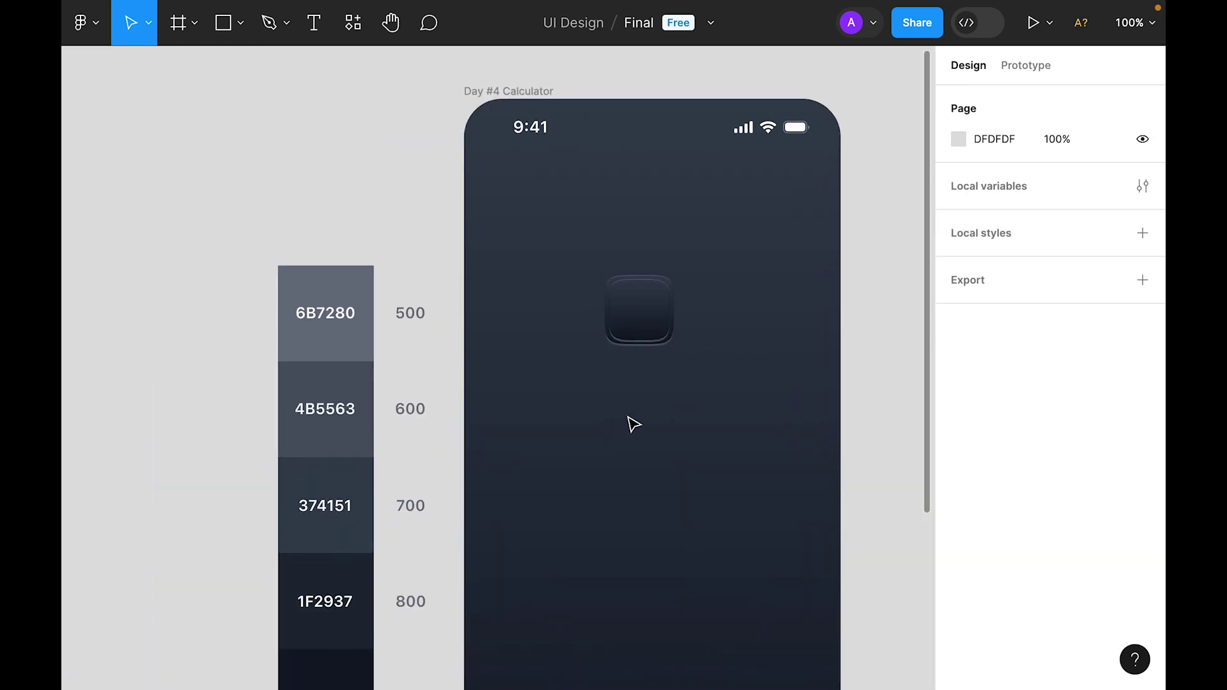
scroll(633, 424, "up", 3)
left_click_drag(674, 408, 549, 412)
left_click(704, 211)
left_click_drag(819, 433, 684, 398)
scroll(1145, 535, "down", 3)
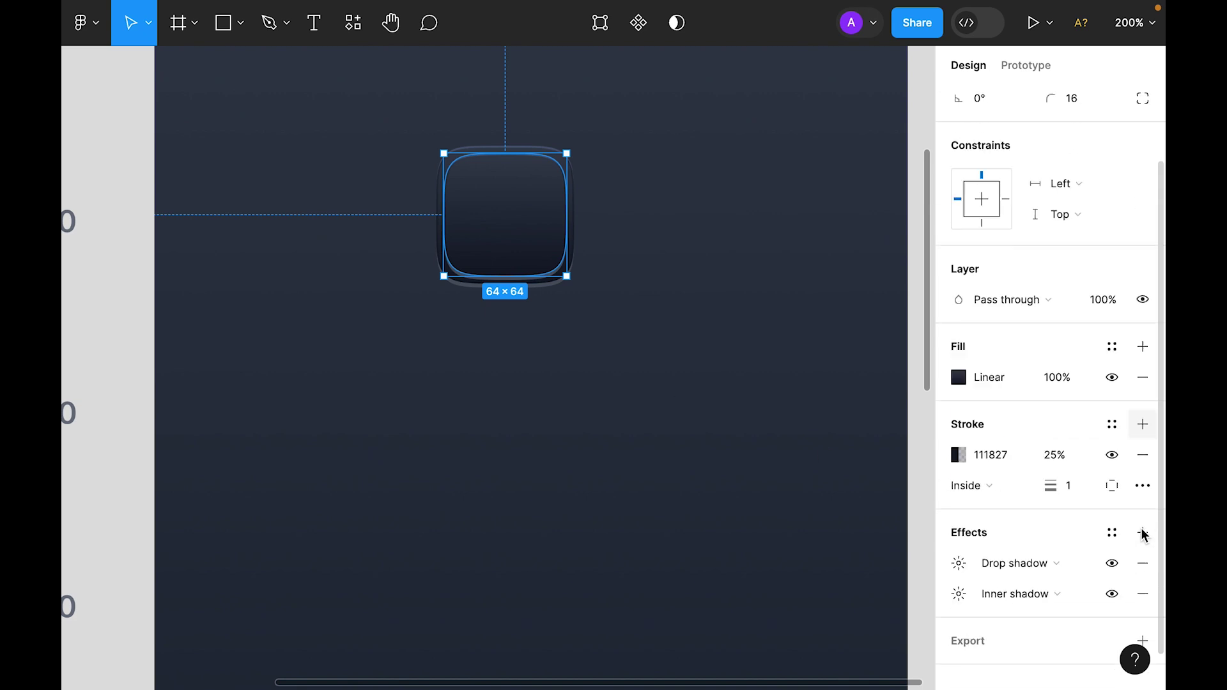
left_click(1143, 541)
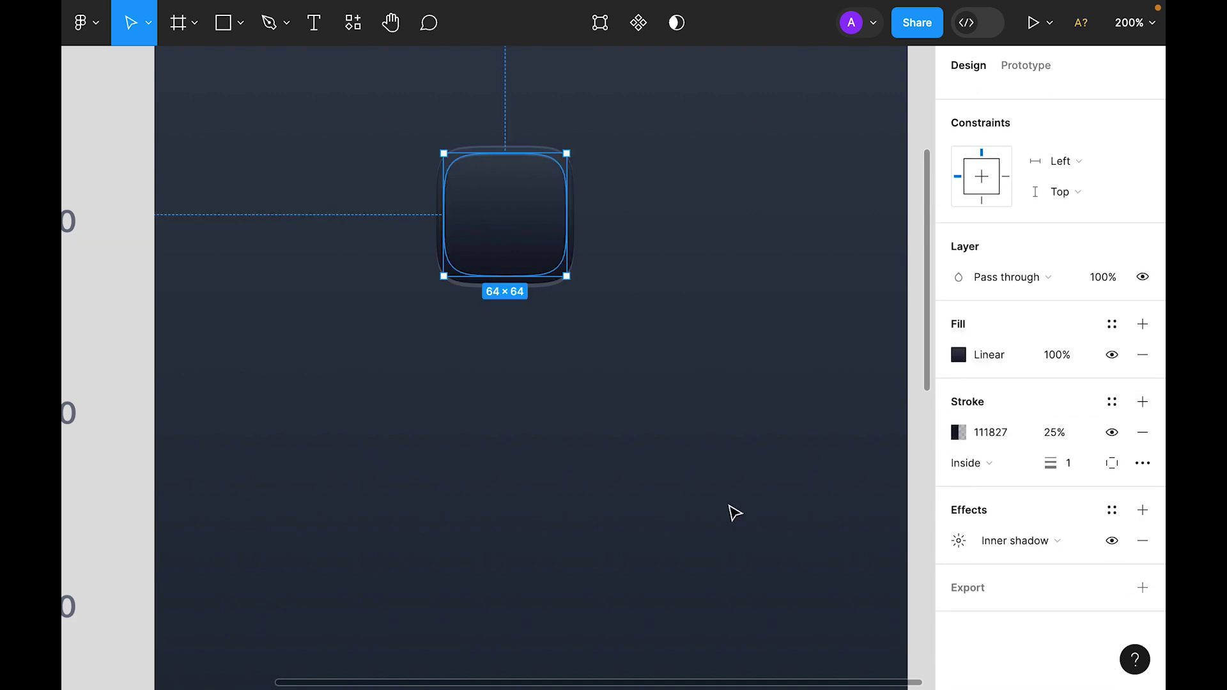
left_click(723, 510)
key("shift+0")
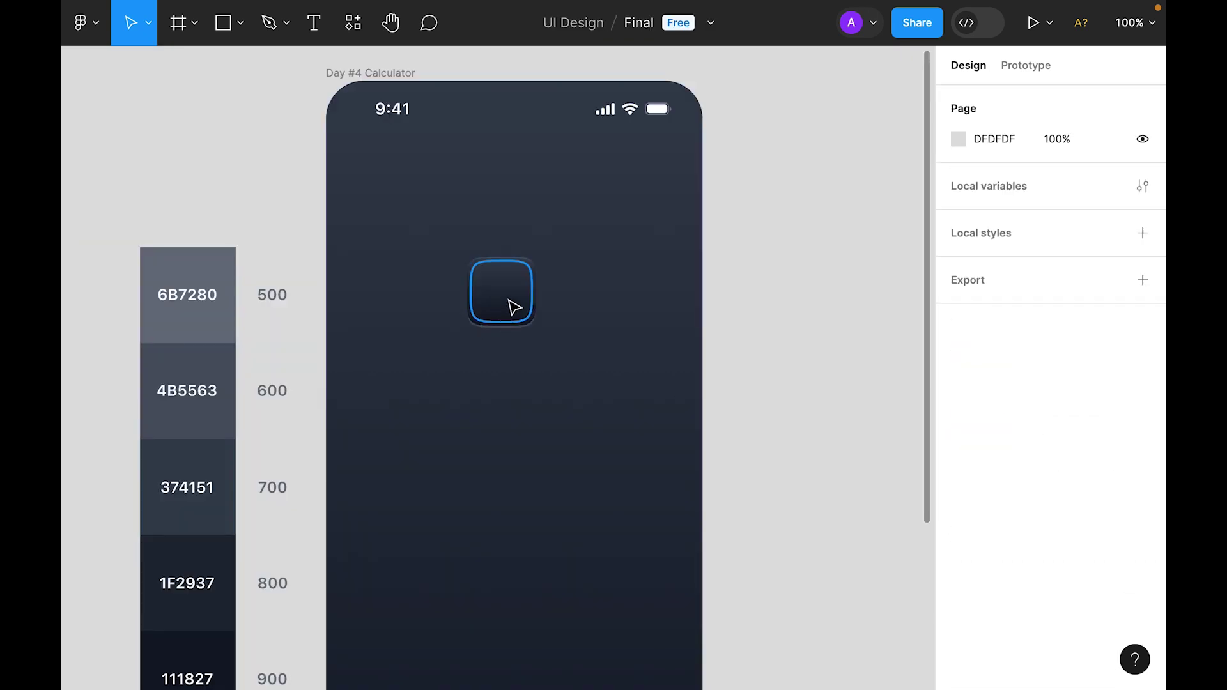
Step: Remove the stroke from the rounded-square button
left_click(515, 307)
scroll(1110, 471, "down", 2)
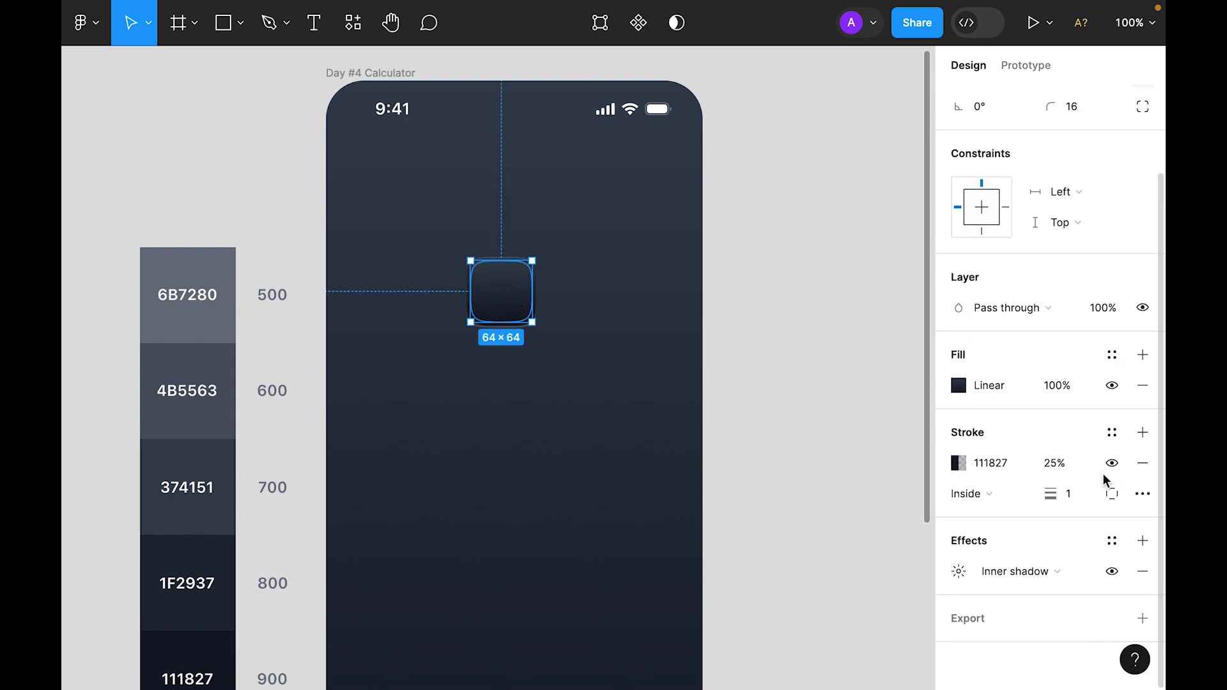
left_click(1143, 463)
Step: Set the button's gradient fill to run from 6B7280 to 4B5563 using the eyedropper
left_click_drag(472, 465, 534, 469)
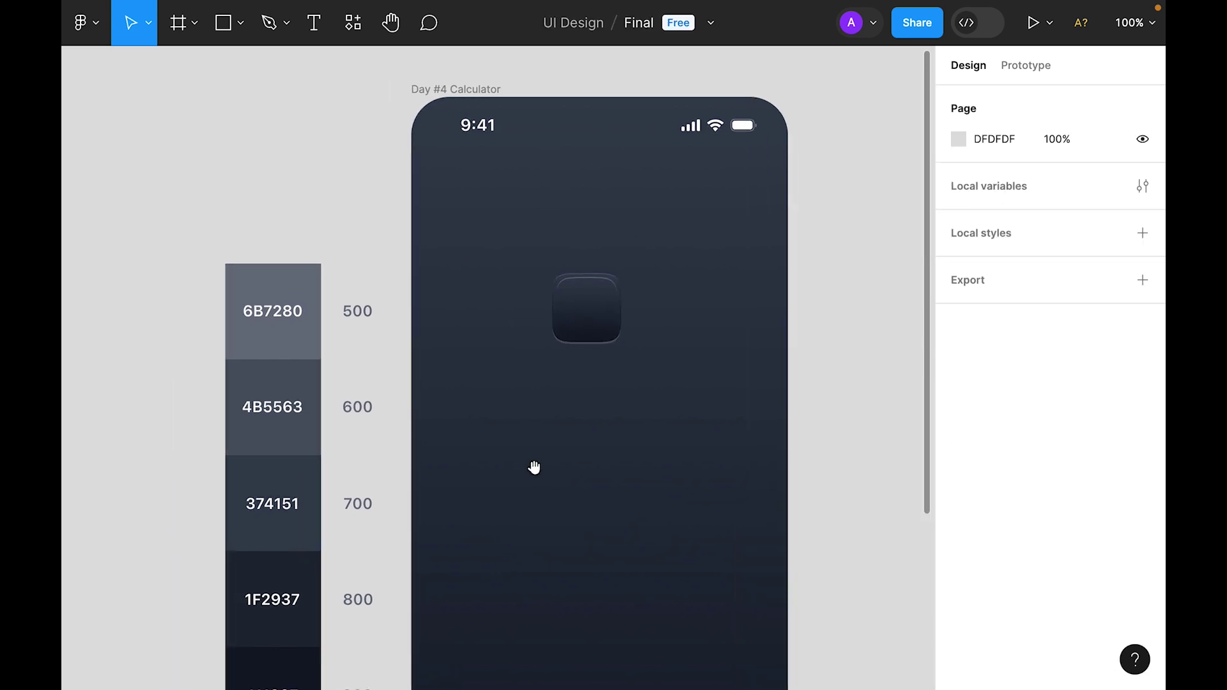
left_click(582, 329)
left_click(959, 447)
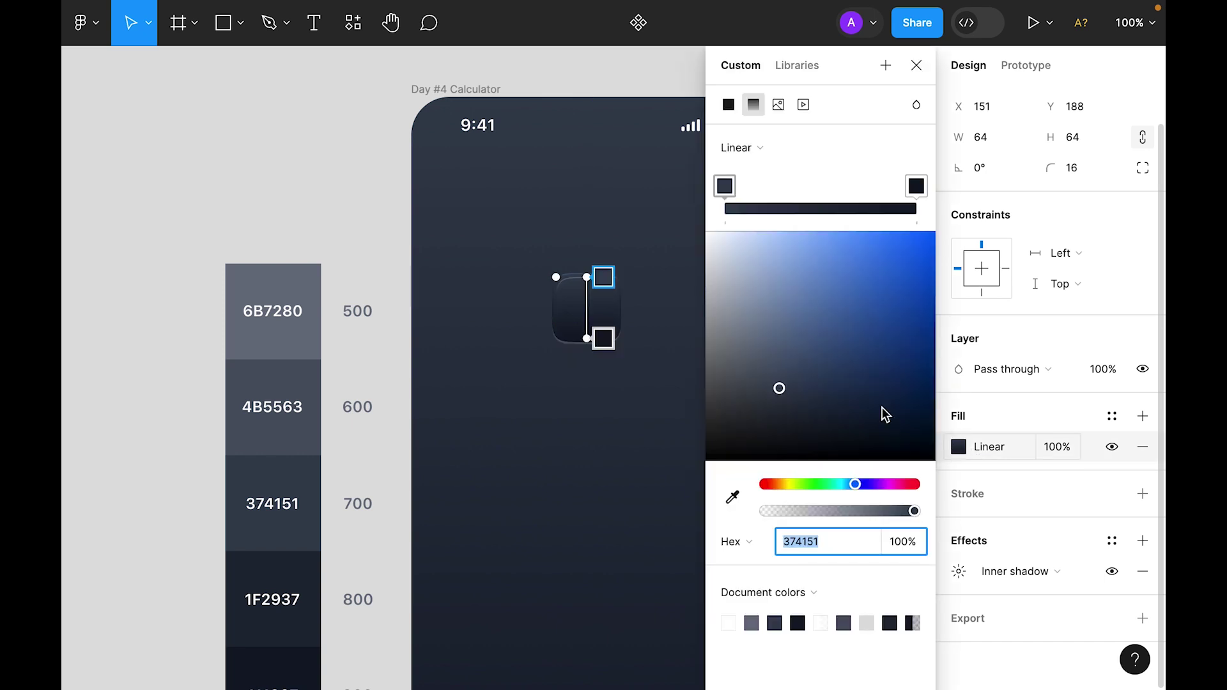
left_click(725, 190)
left_click(733, 497)
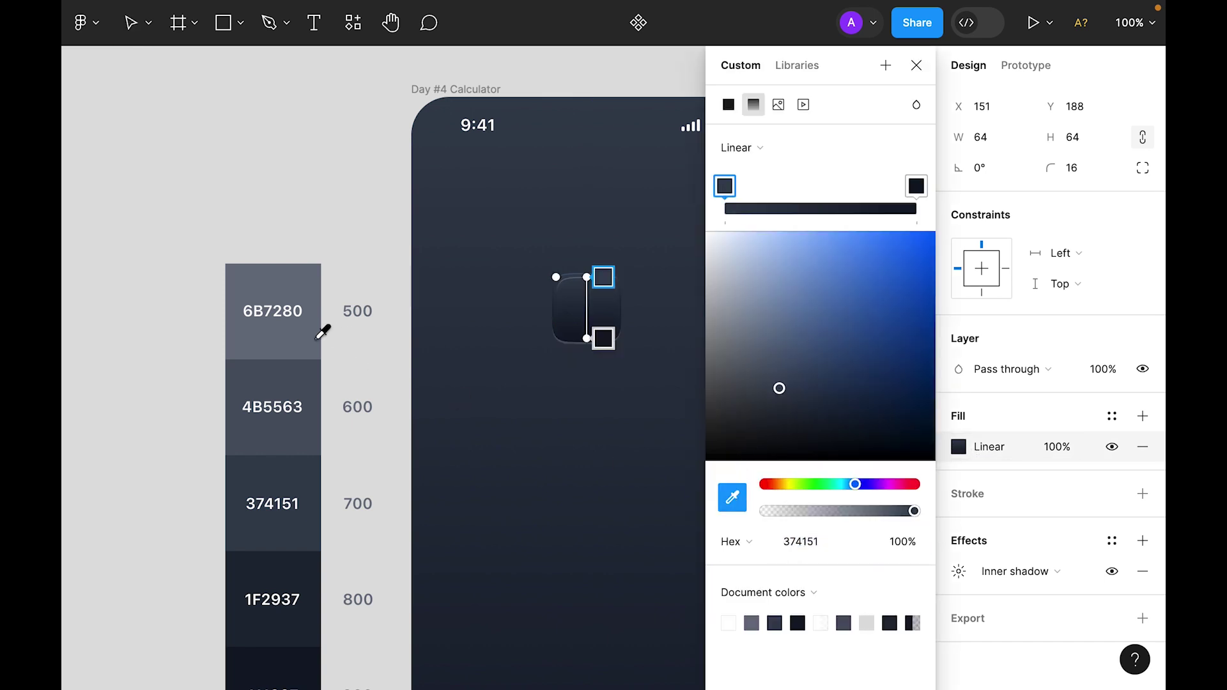
left_click(317, 344)
left_click(916, 186)
left_click(733, 497)
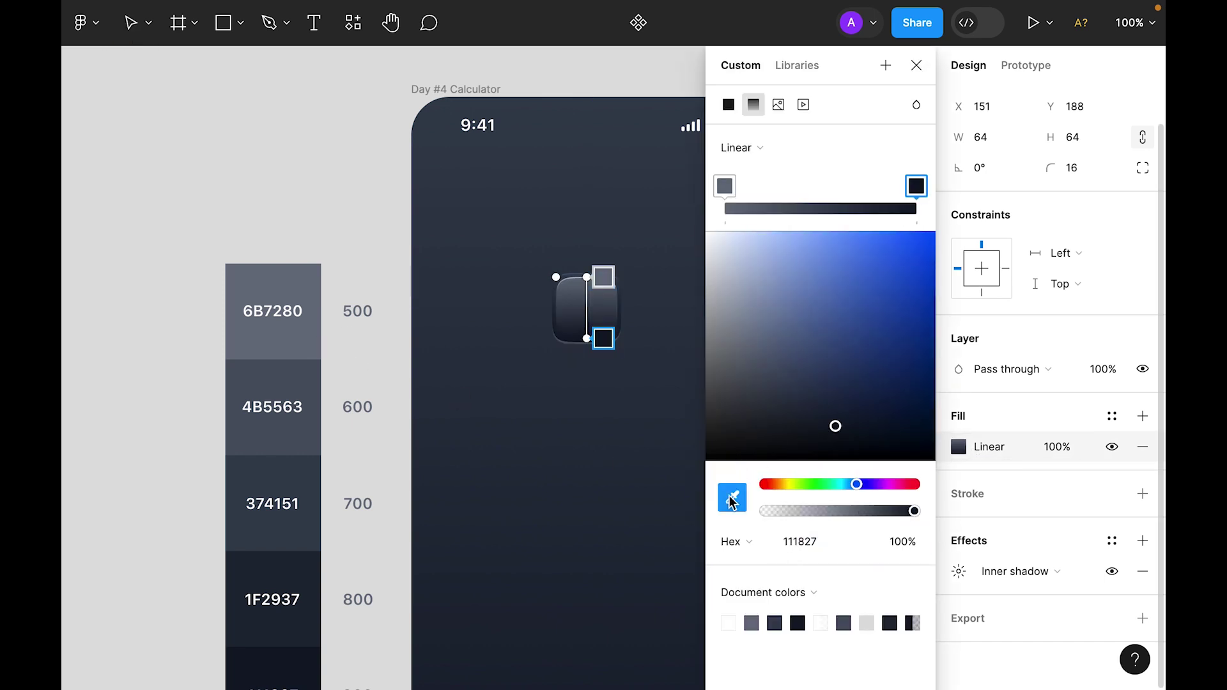
left_click(262, 432)
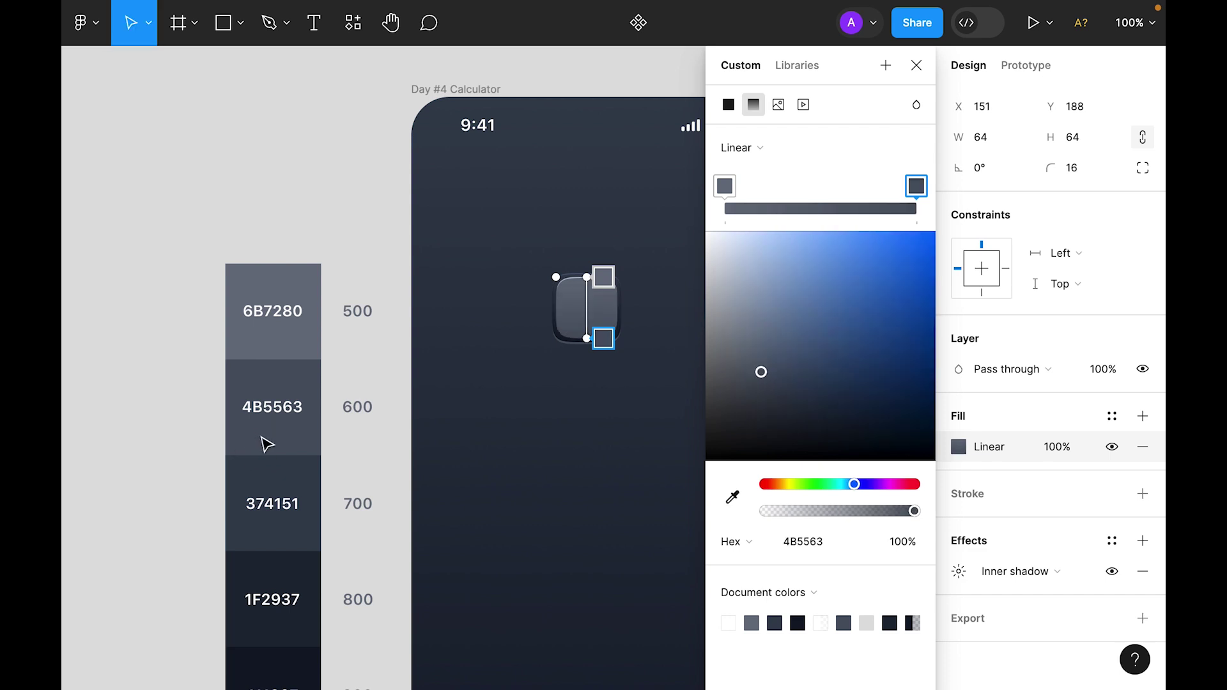
left_click(551, 444)
Step: Keep the inner shadow on Overlay blending and lower its opacity to 25%
key("ctrl+equal")
scroll(673, 390, "right", 2)
scroll(674, 391, "right", 2)
left_click(542, 279)
scroll(1071, 402, "down", 1)
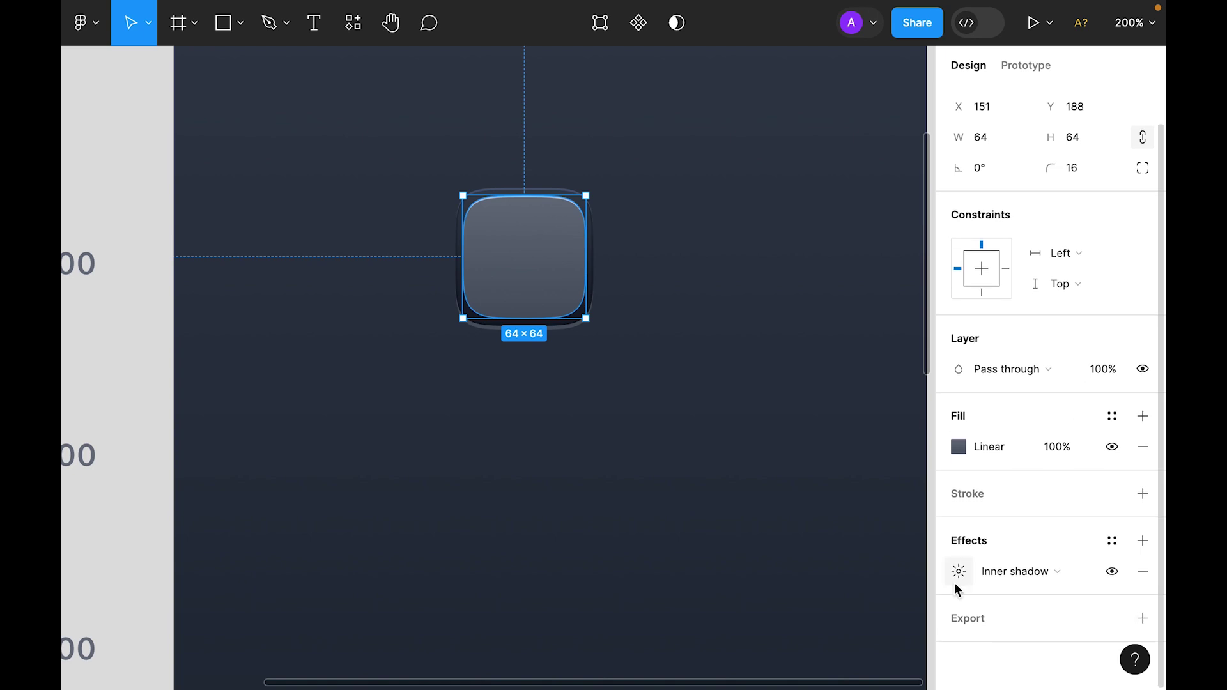
left_click(959, 573)
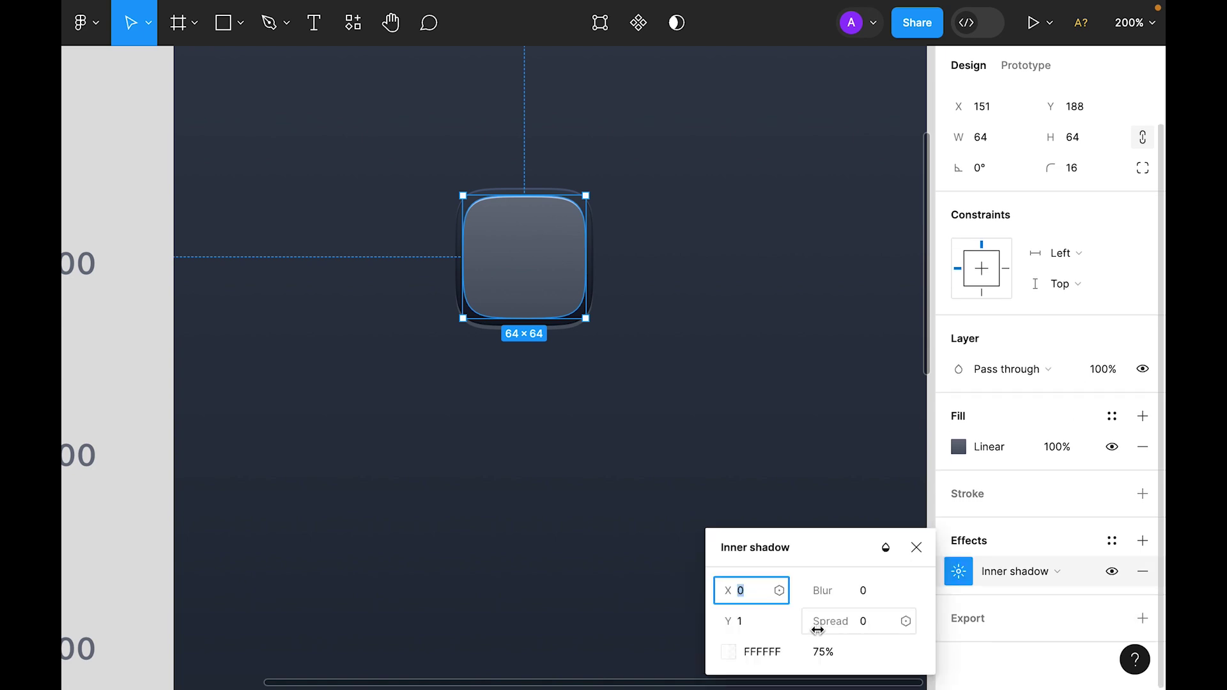
left_click(887, 548)
left_click(930, 548)
left_click(831, 653)
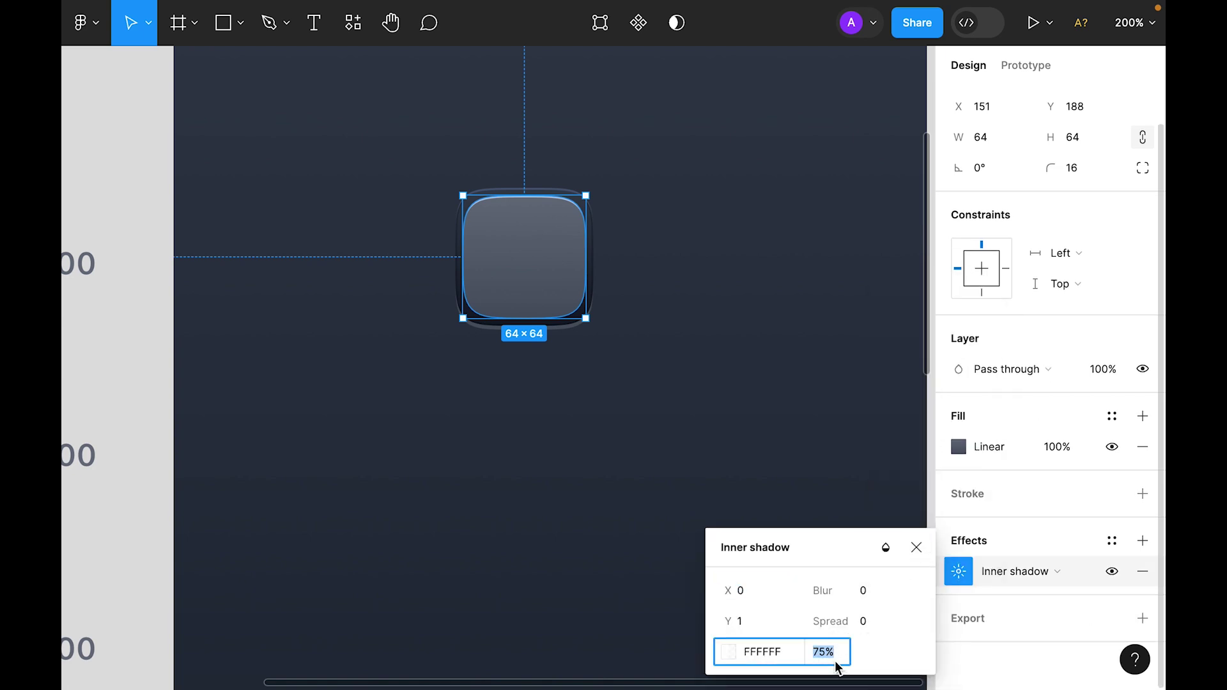
type("25")
key("Return")
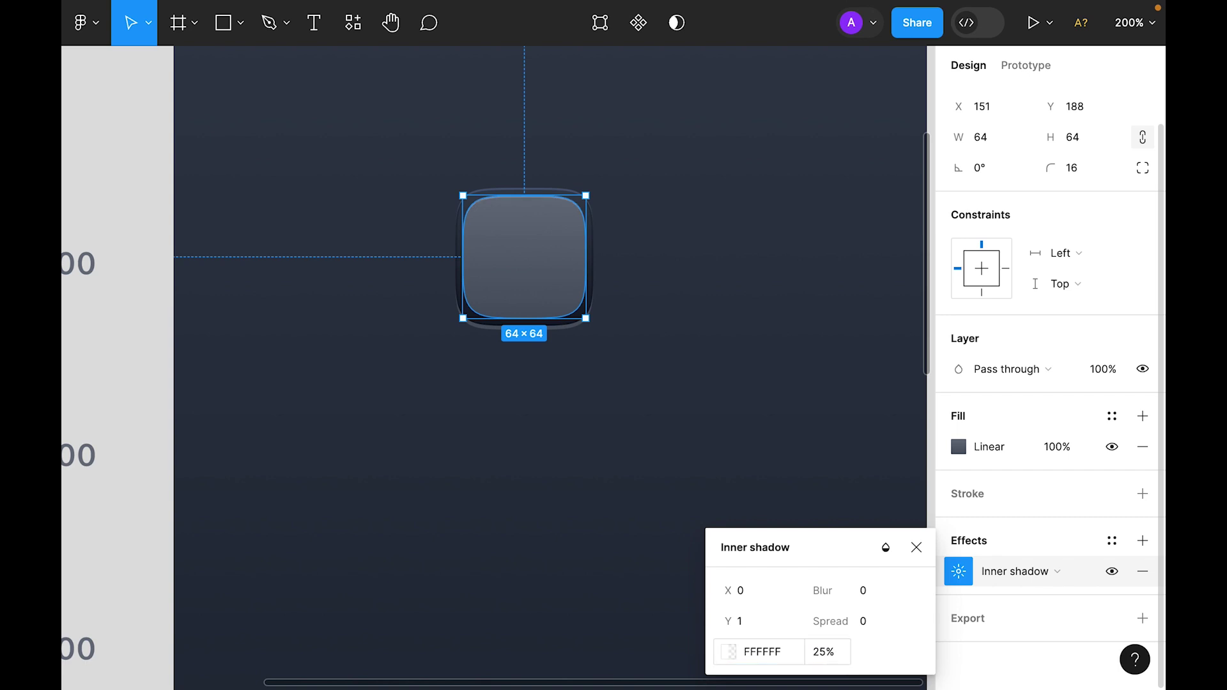
left_click(743, 381)
key("shift+0")
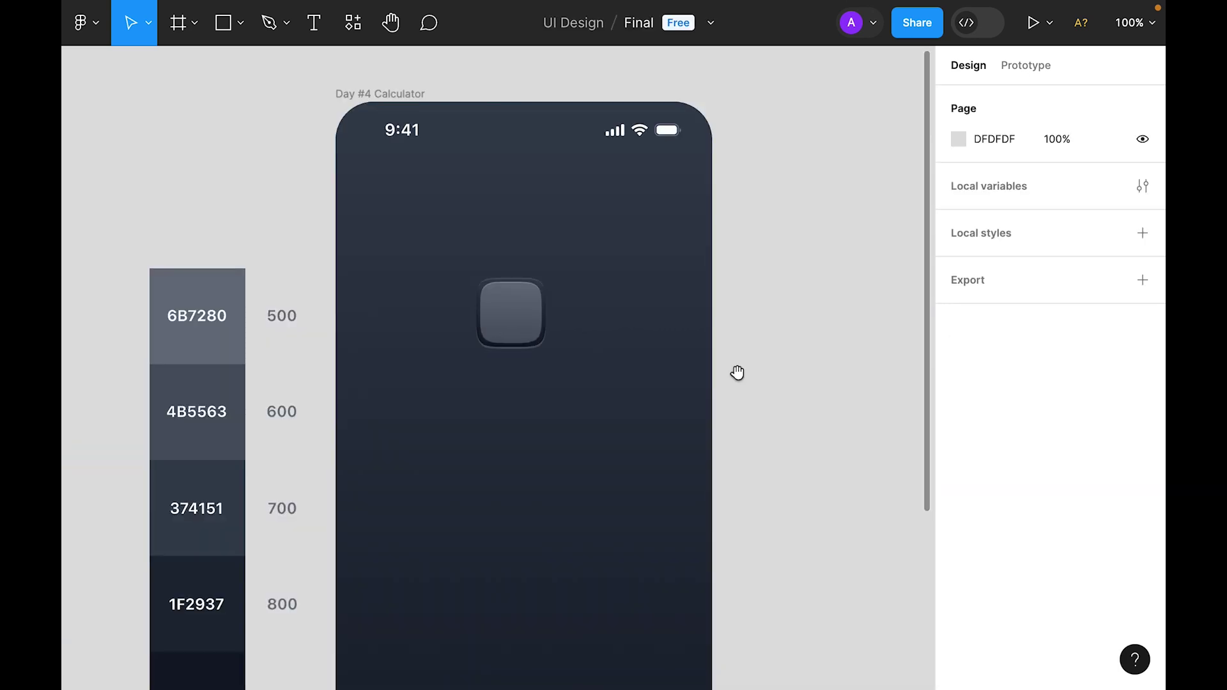
Step: Duplicate the square, resize the copy to 52×52 with corner radius 99, and place it on the original
left_click_drag(570, 415, 692, 376)
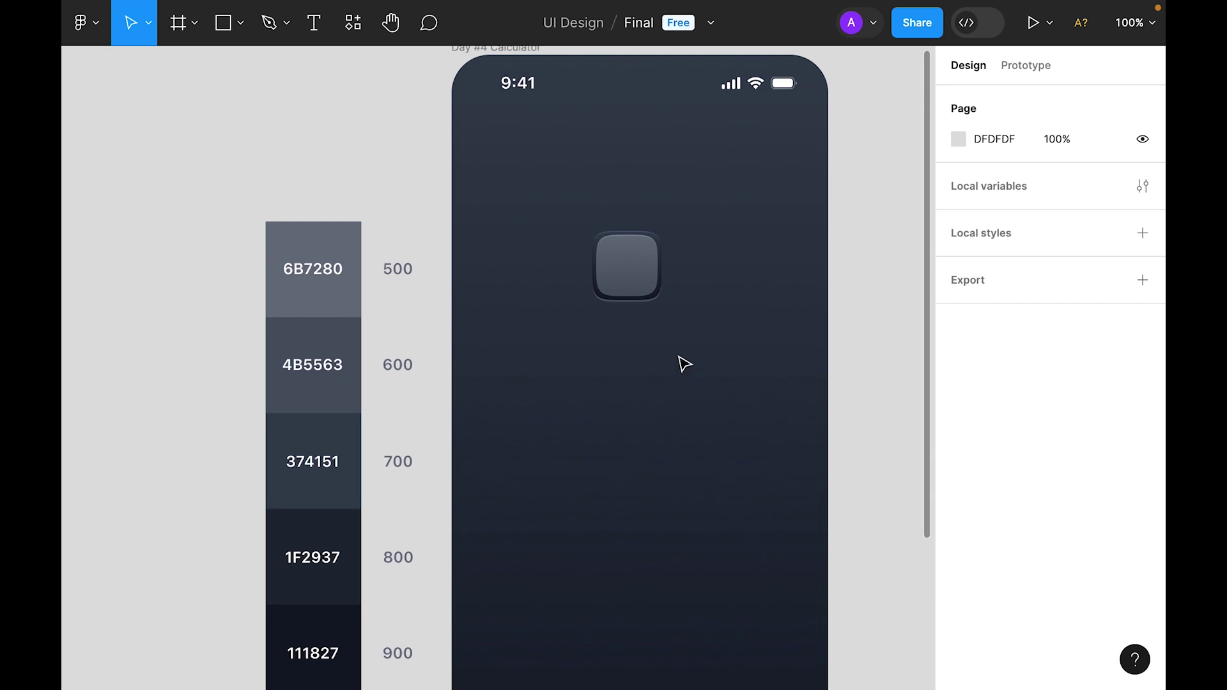
left_click(632, 265)
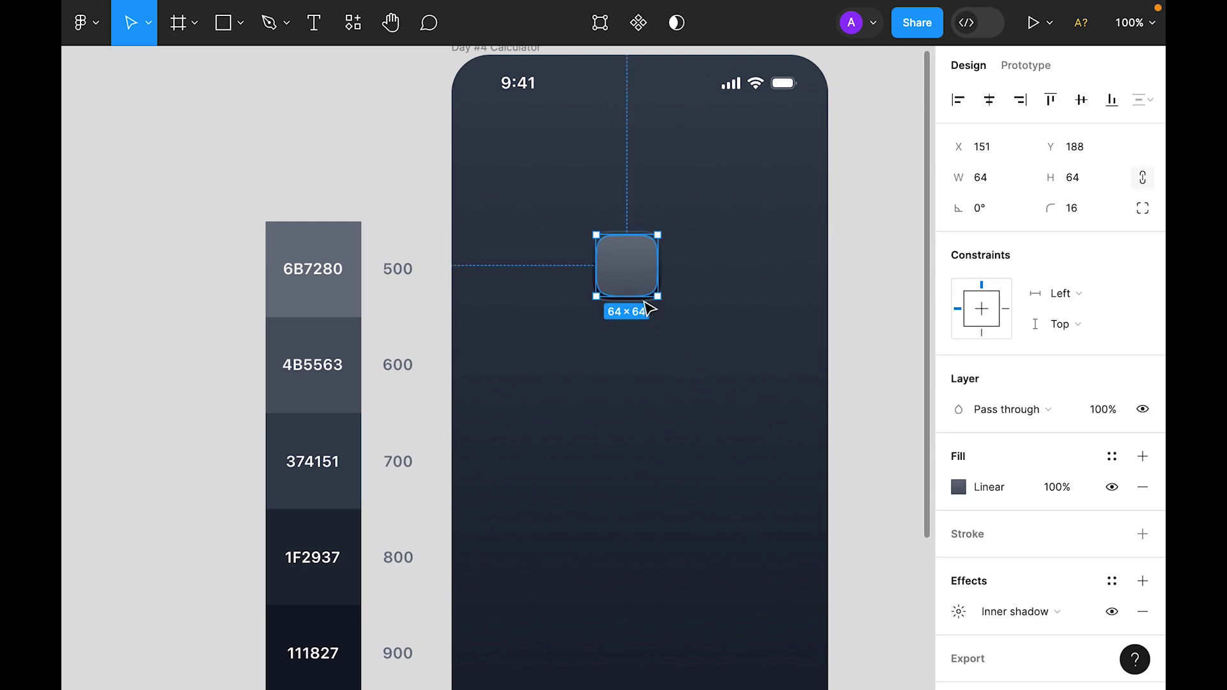
left_click_drag(636, 263, 636, 354)
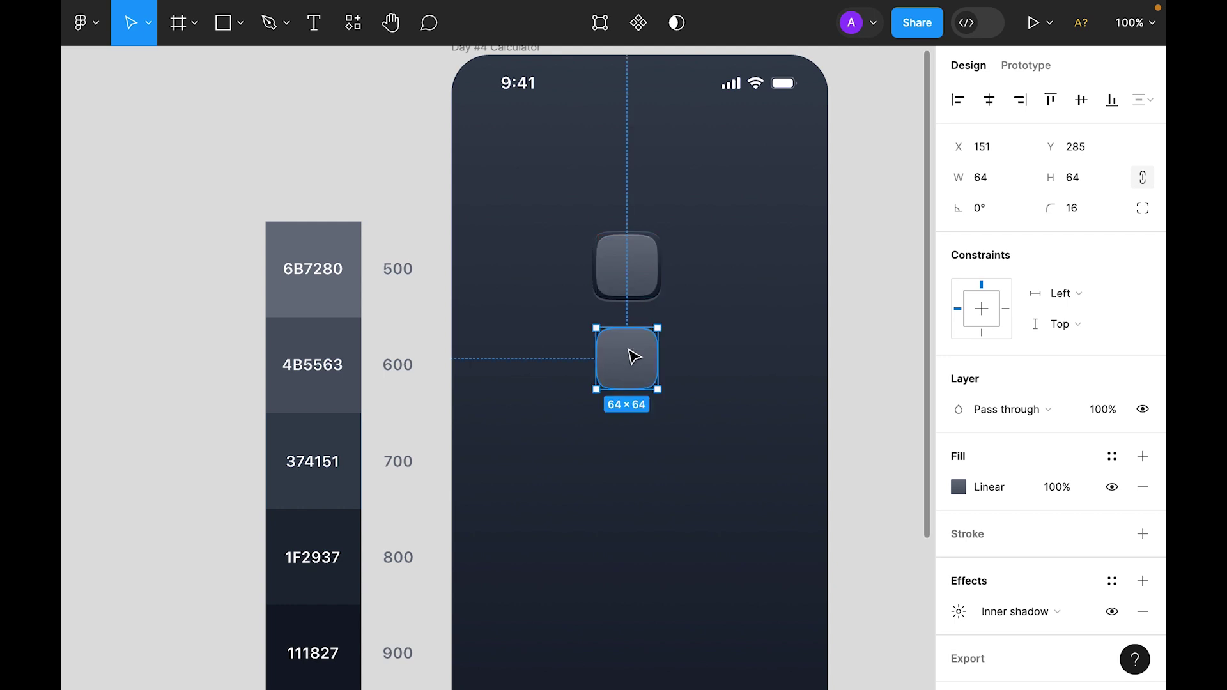
left_click(1087, 179)
key("Down")
key("Down")
key("Down")
key("Down")
key("Down")
key("Down")
key("Down")
key("Down")
key("Down")
key("Down")
key("Down")
key("Down")
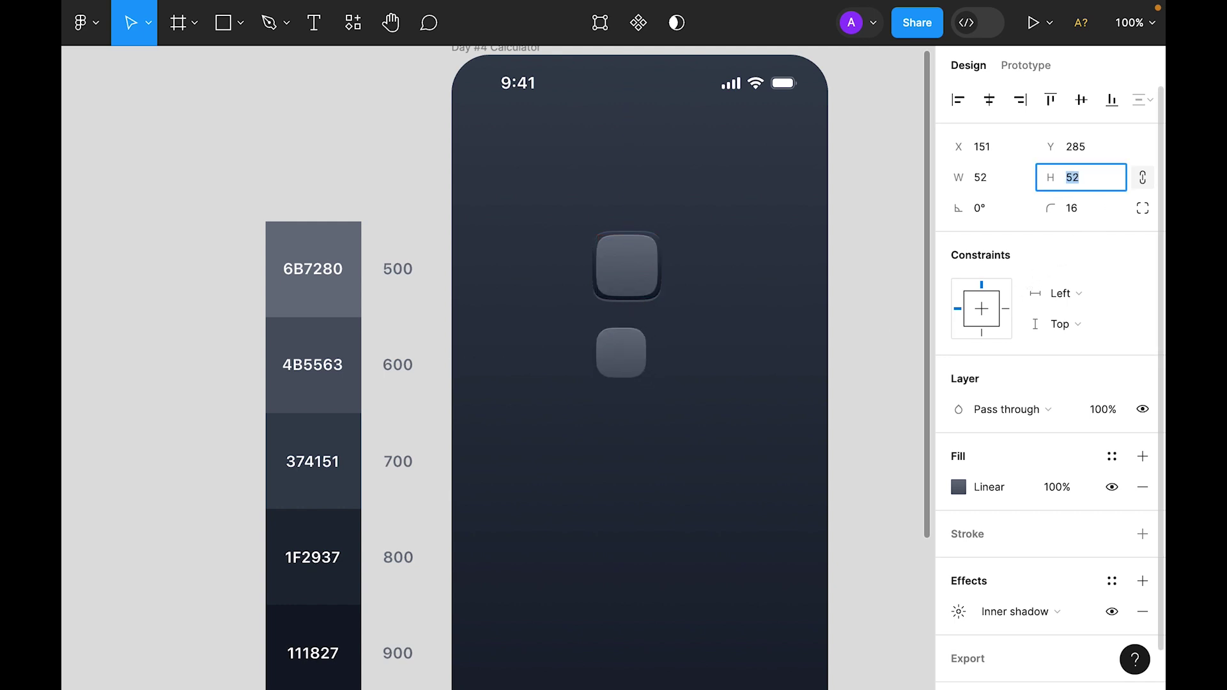
left_click(1095, 242)
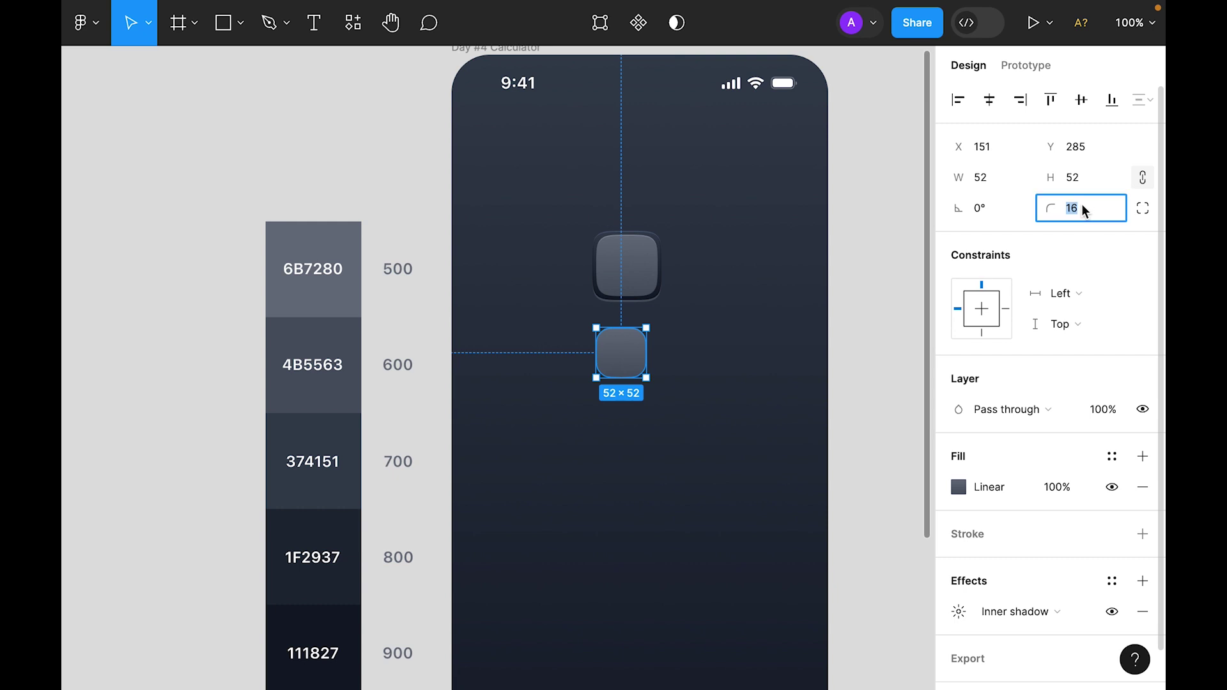
key("Return")
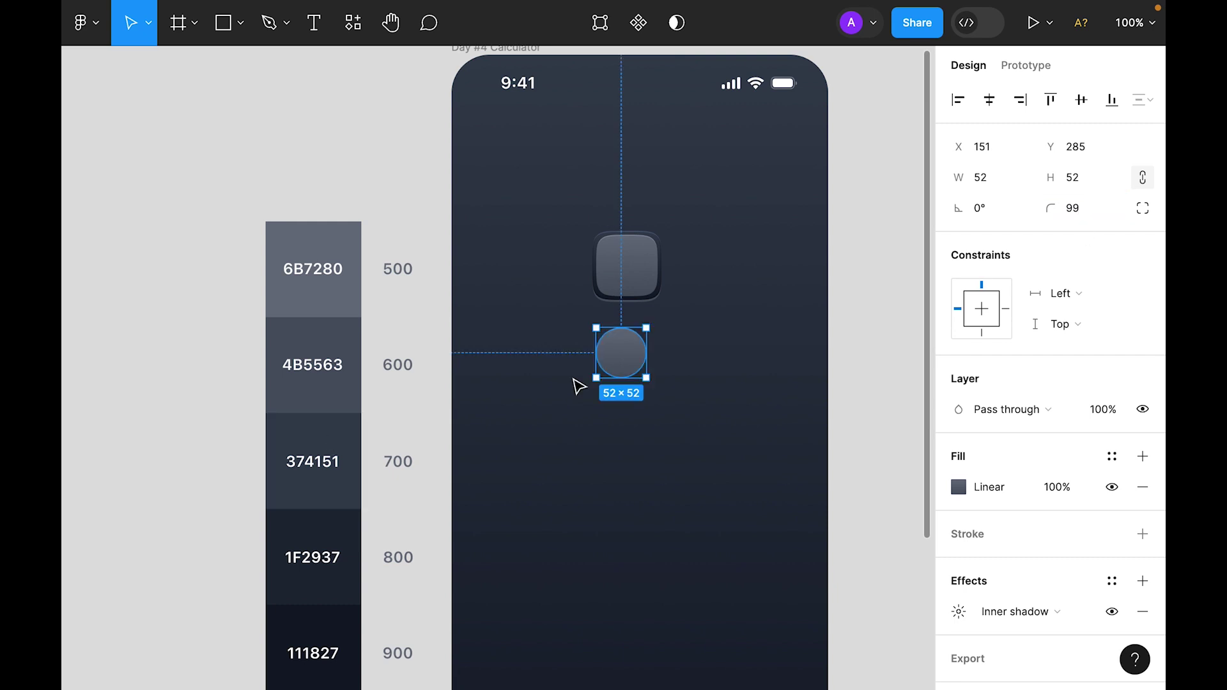
left_click_drag(616, 362, 626, 277)
left_click_drag(725, 174, 508, 404)
key("shift+2")
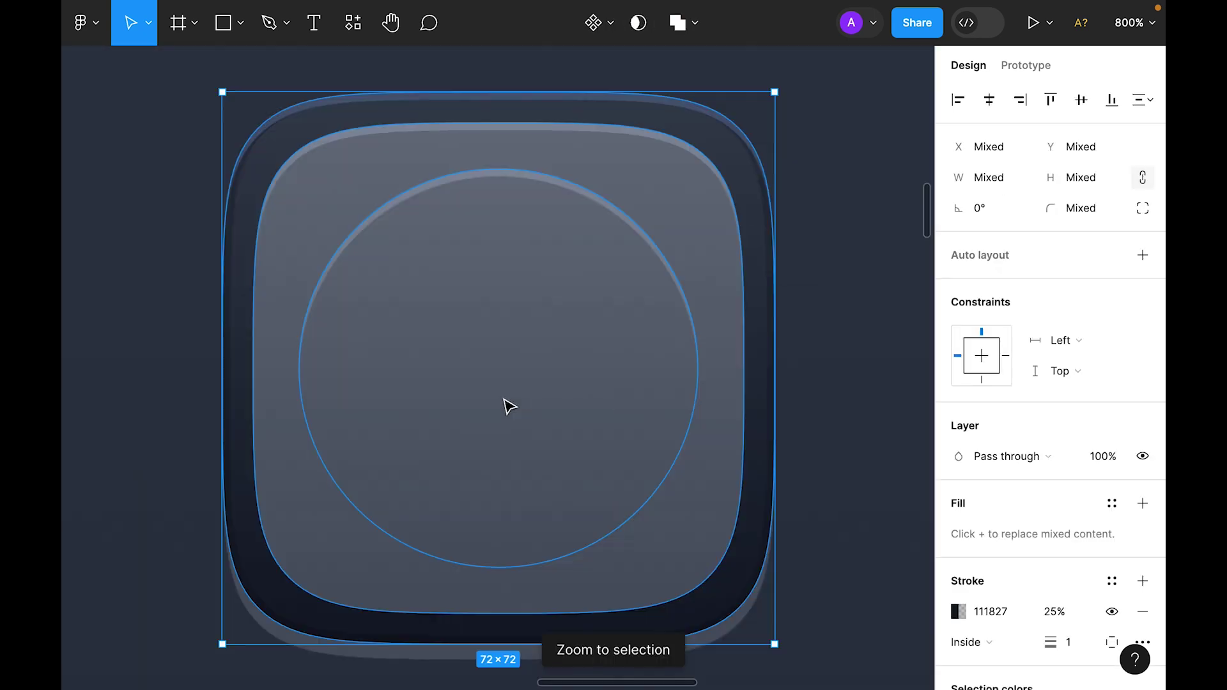
Step: Reverse the direction of the inner circle's gradient
left_click(818, 332)
key("minus")
key("minus")
scroll(812, 469, "left", 5)
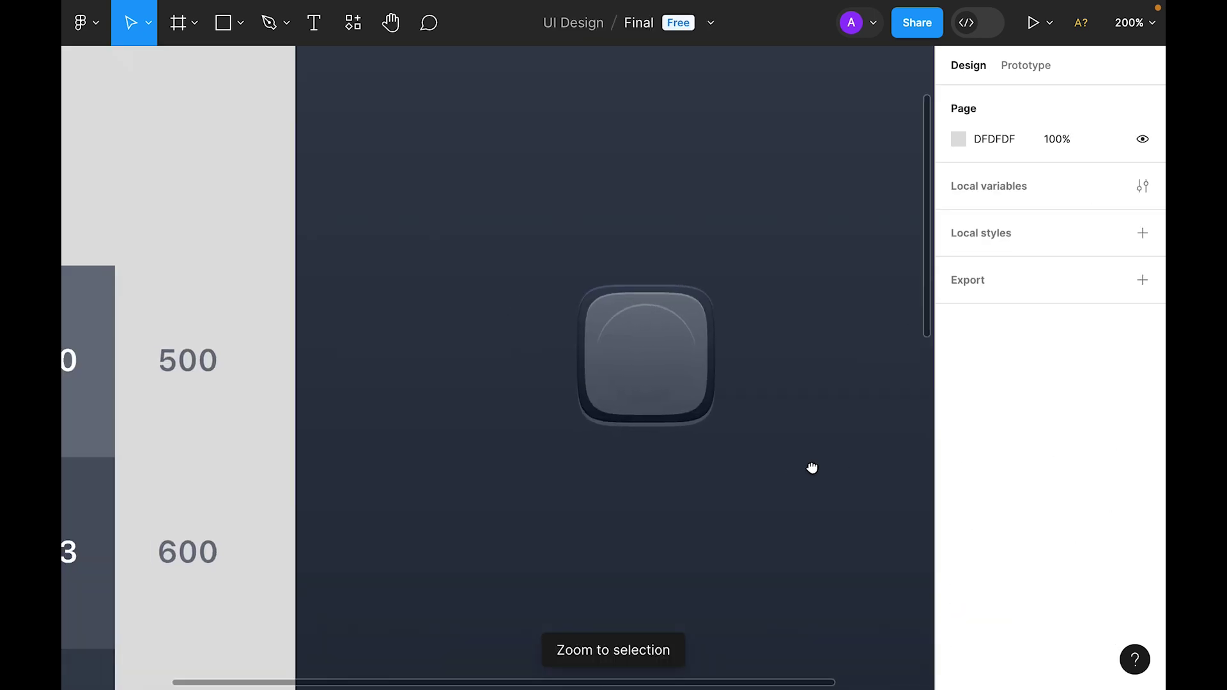
key("ctrl+z")
left_click(960, 487)
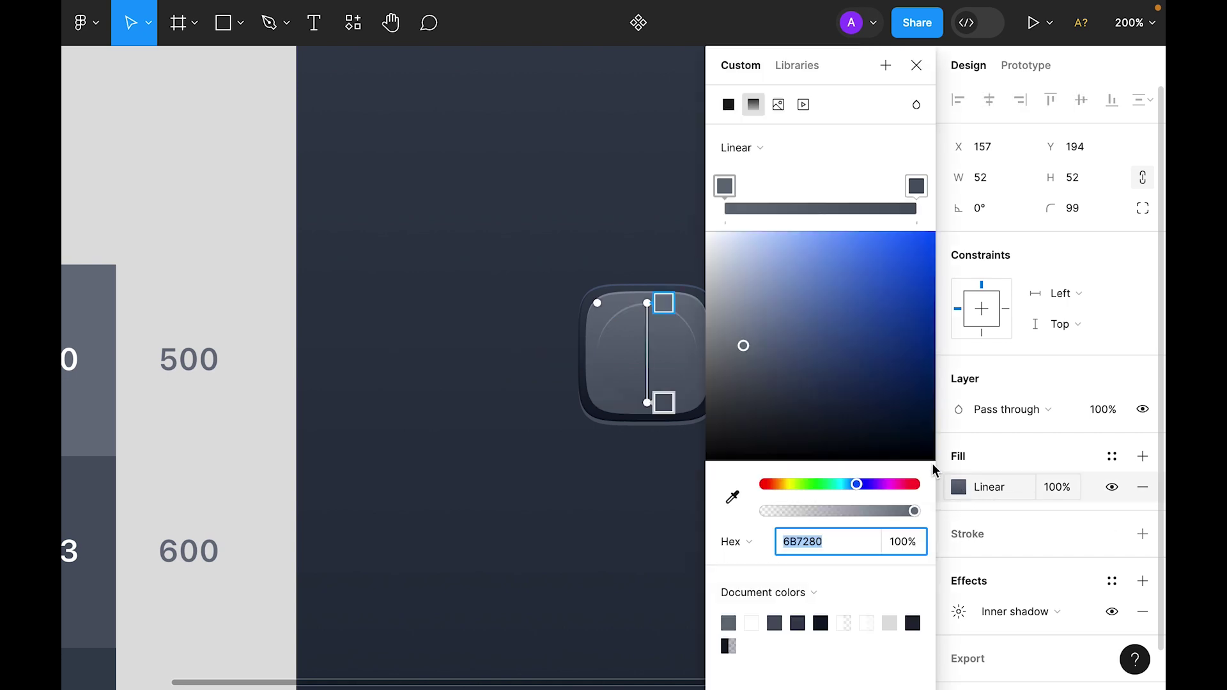
mouse_move(646, 307)
left_mouse_down()
mouse_move(659, 390)
mouse_move(619, 402)
mouse_move(638, 295)
mouse_move(640, 306)
left_mouse_up()
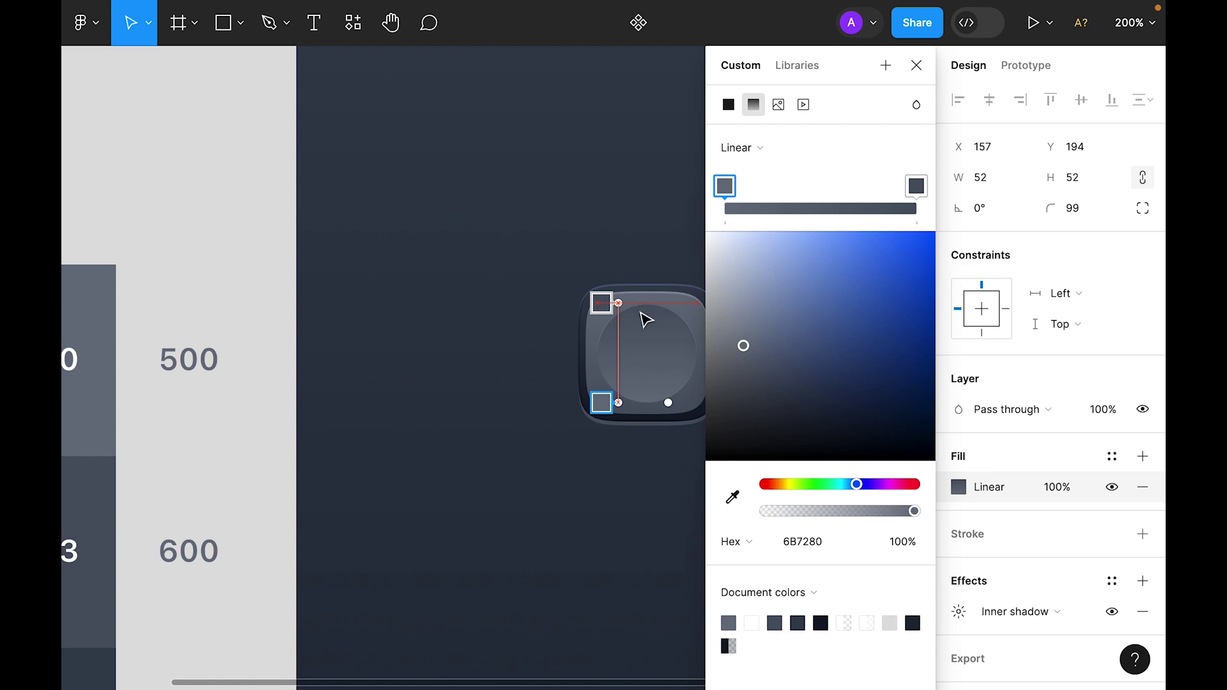
left_click(477, 373)
key("minus")
key("plus")
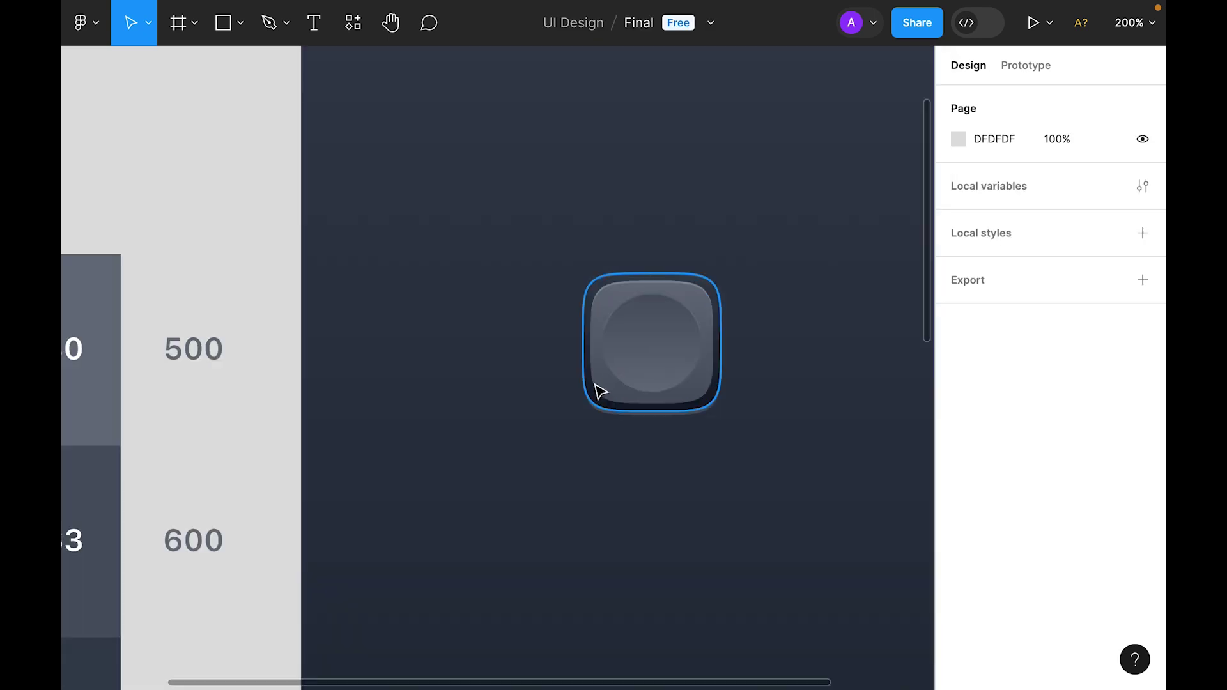
Step: Set the inner circle's inner shadow opacity to 50%
left_click(618, 359)
scroll(1090, 560, "down", 1)
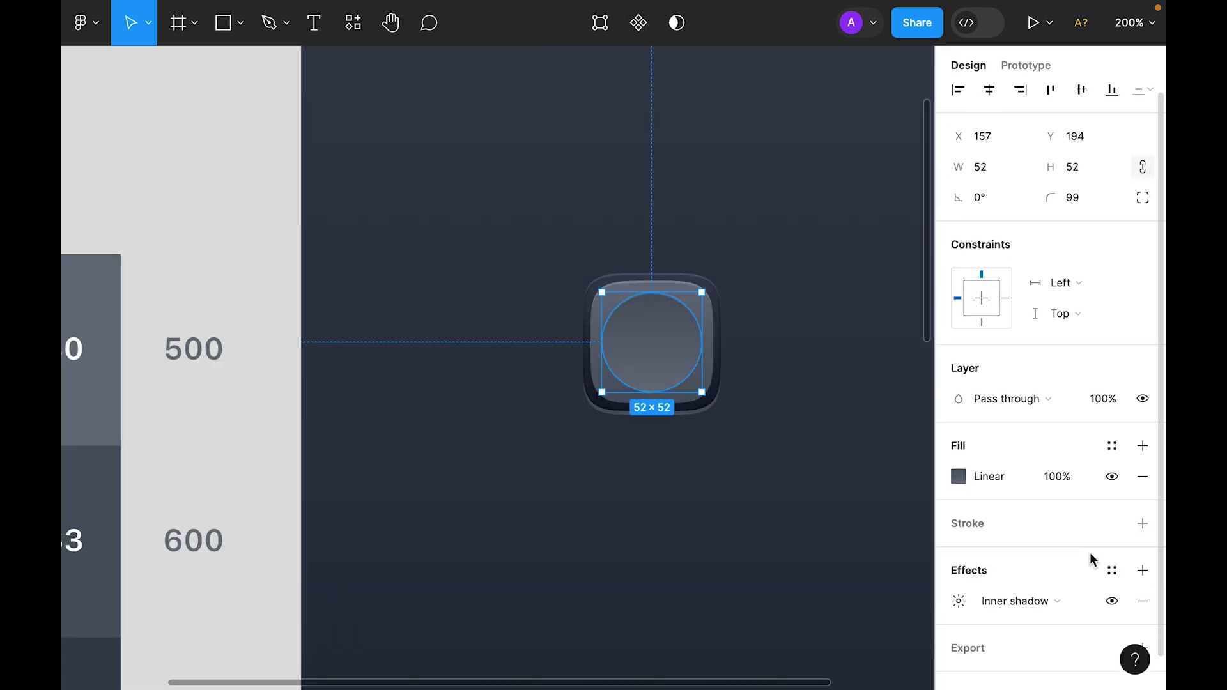
left_click(959, 571)
left_click(835, 662)
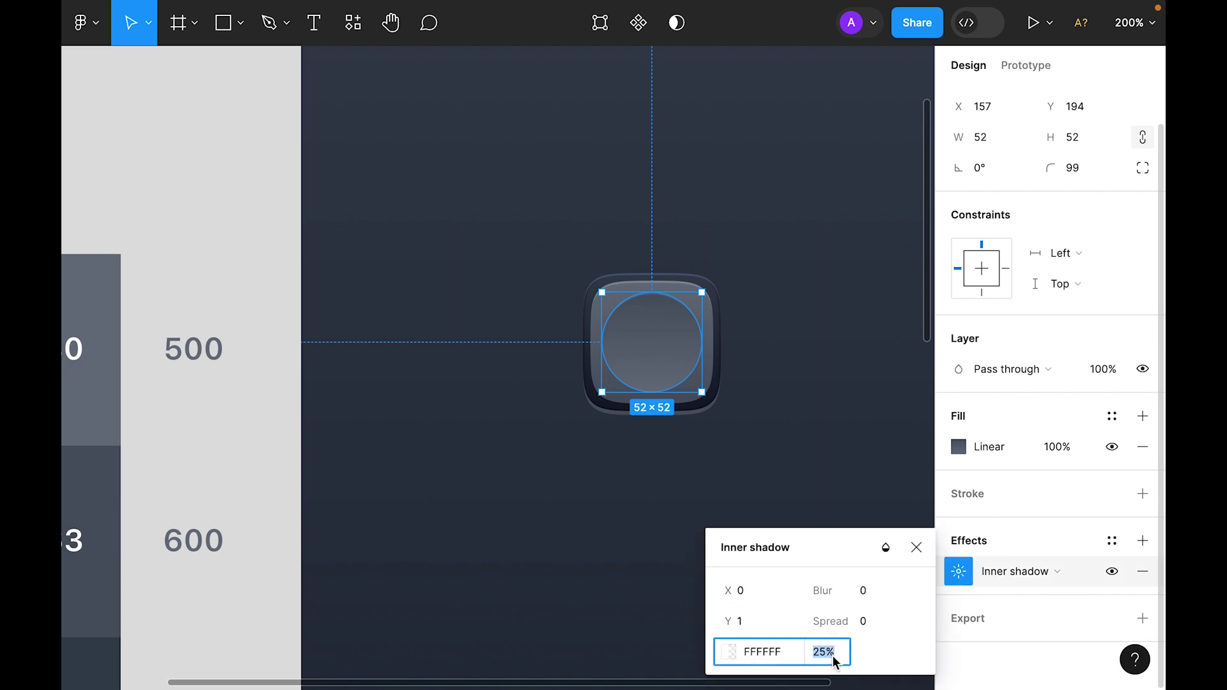
type("50")
key("Return")
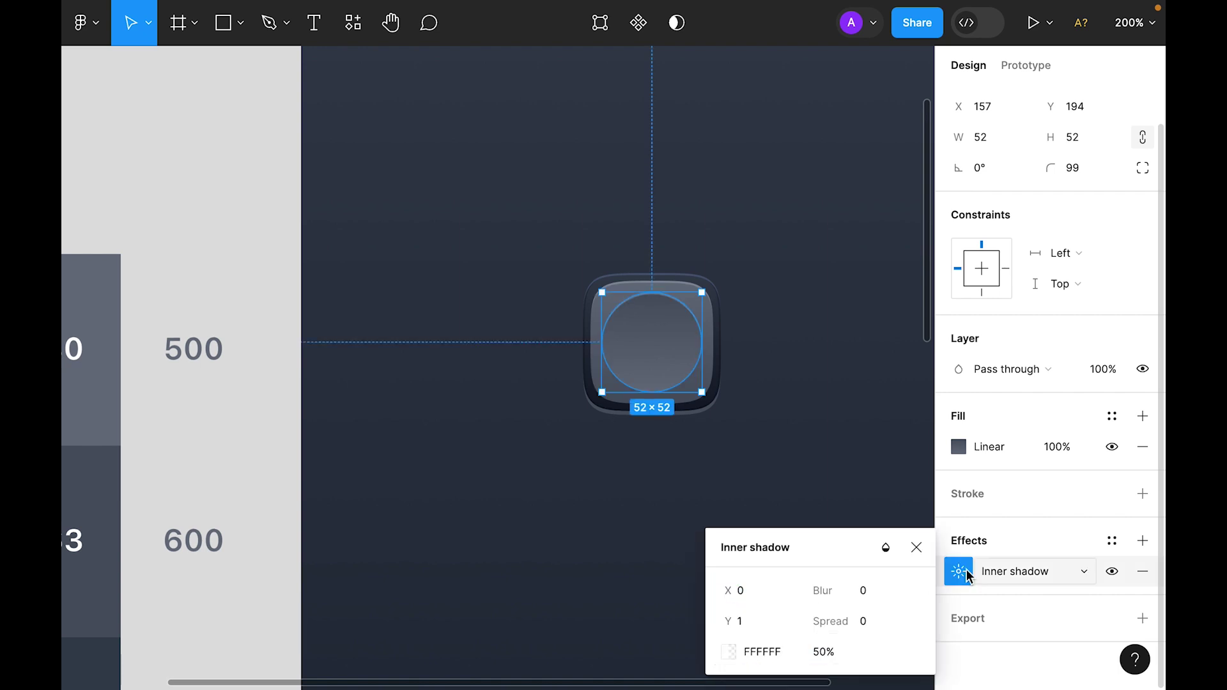
left_click(917, 548)
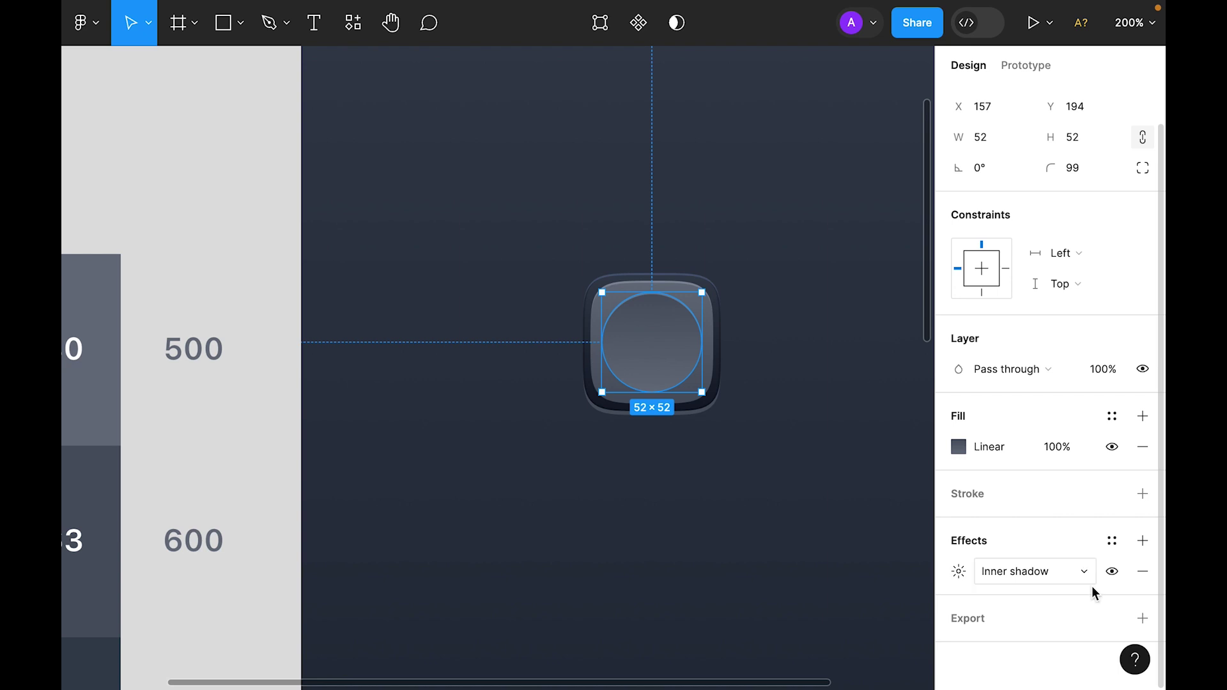
left_click(729, 542)
key("shift+0")
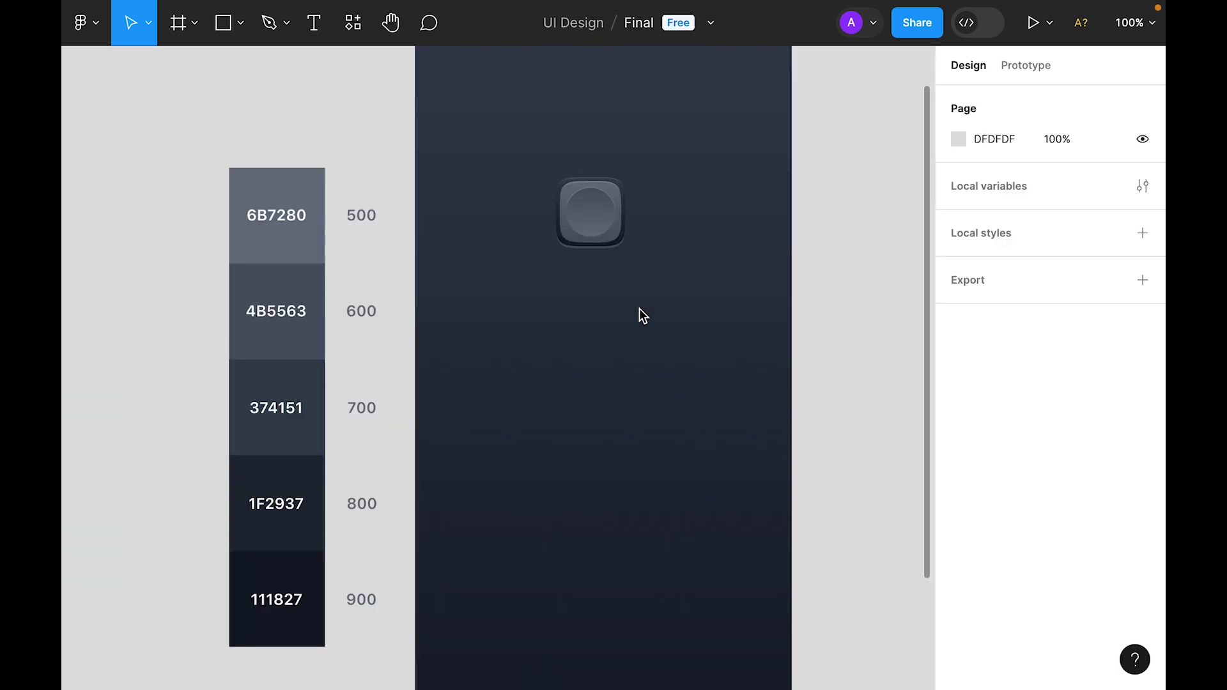
Step: Change the outer square's gradient end stop to the 374151 swatch
left_click(615, 238)
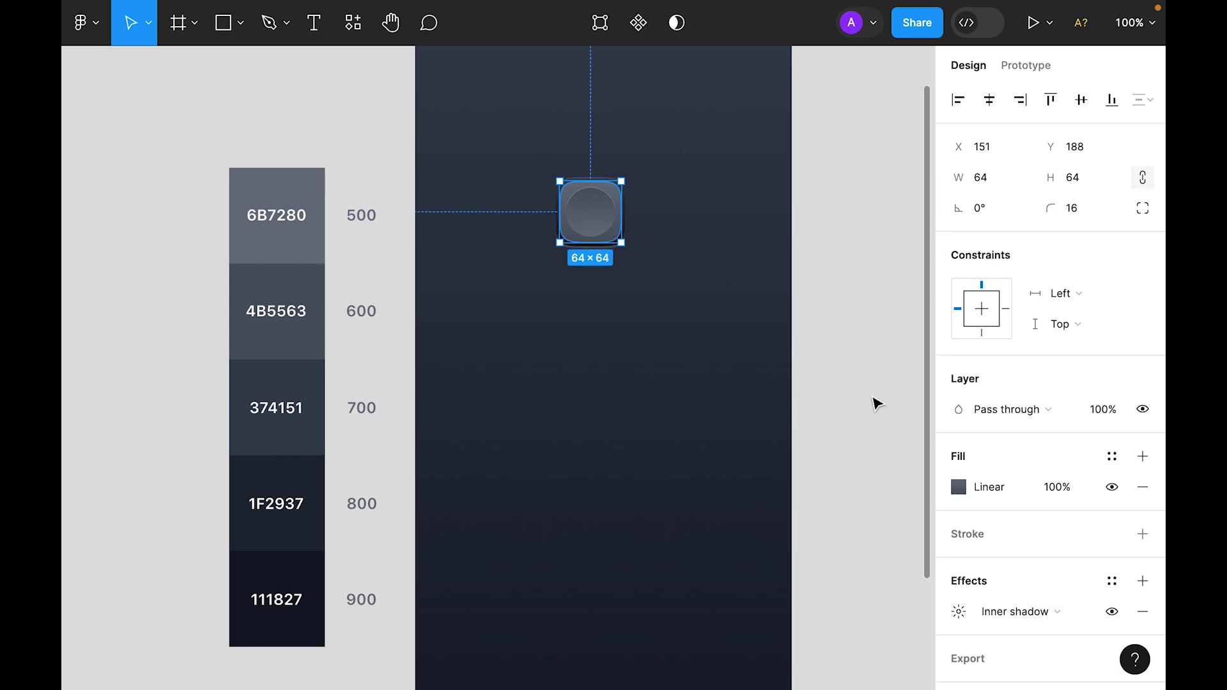
left_click(959, 487)
left_click(916, 186)
left_click(733, 498)
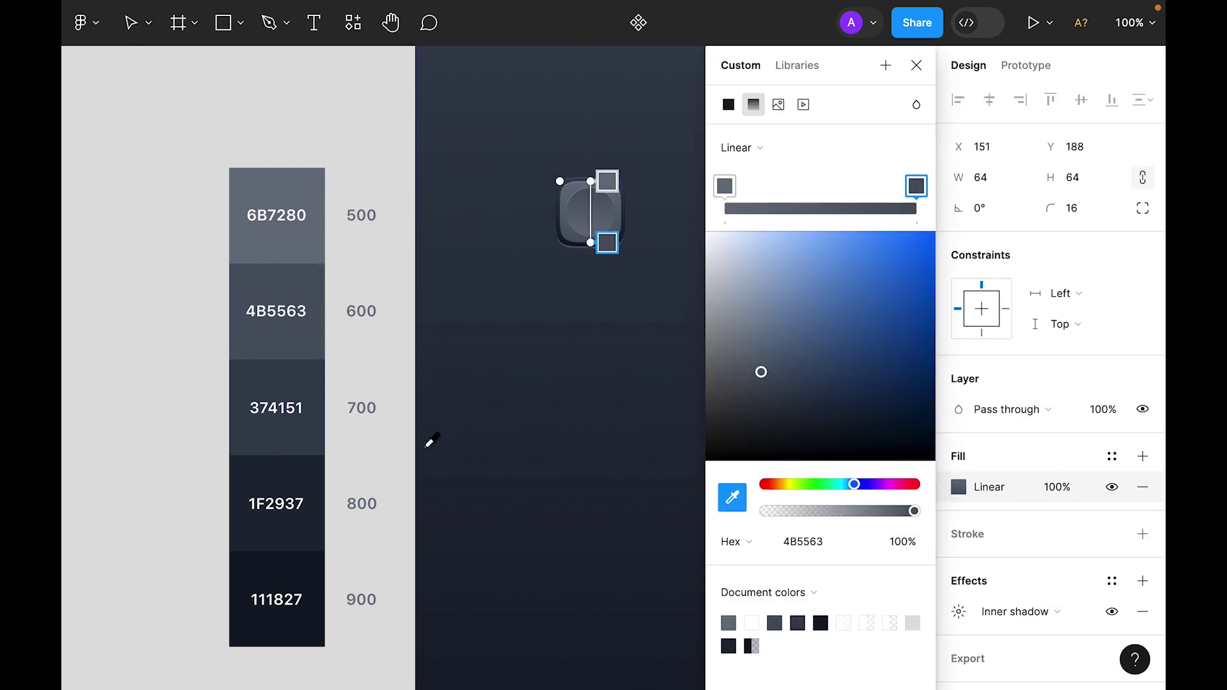
left_click(306, 435)
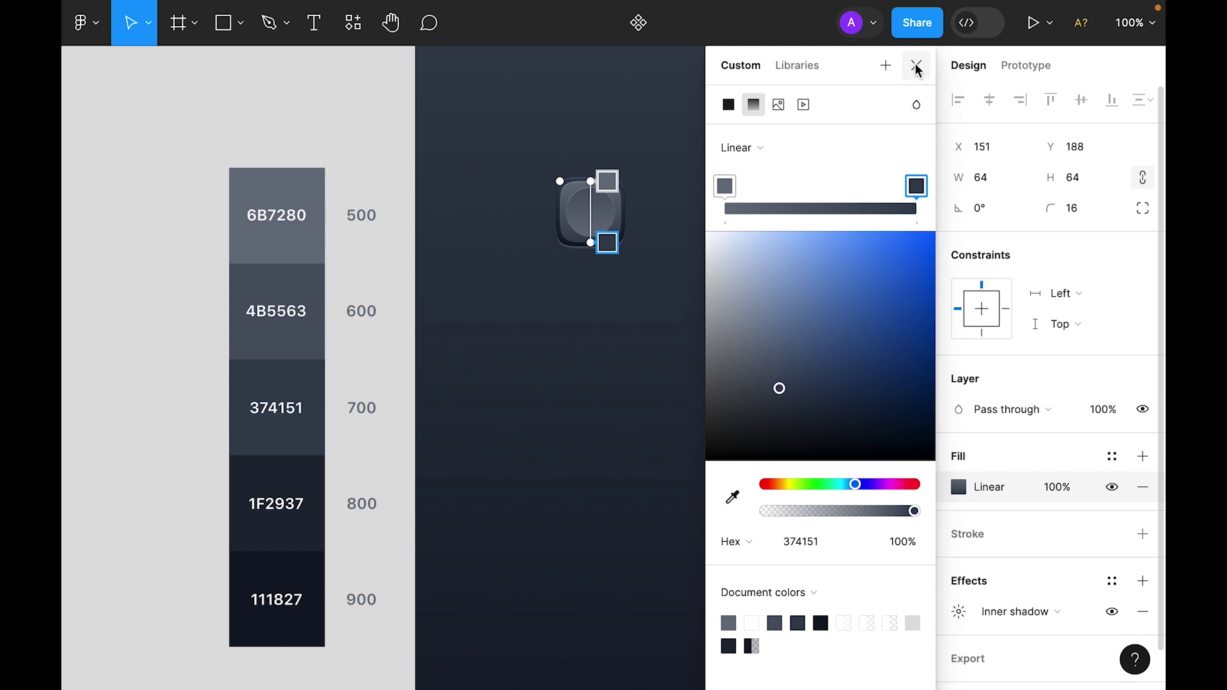
left_click(917, 65)
left_click(748, 340)
Step: Set the inner circle's gradient stops to 6B7280 and 374151 with the eyedropper
left_click(589, 211)
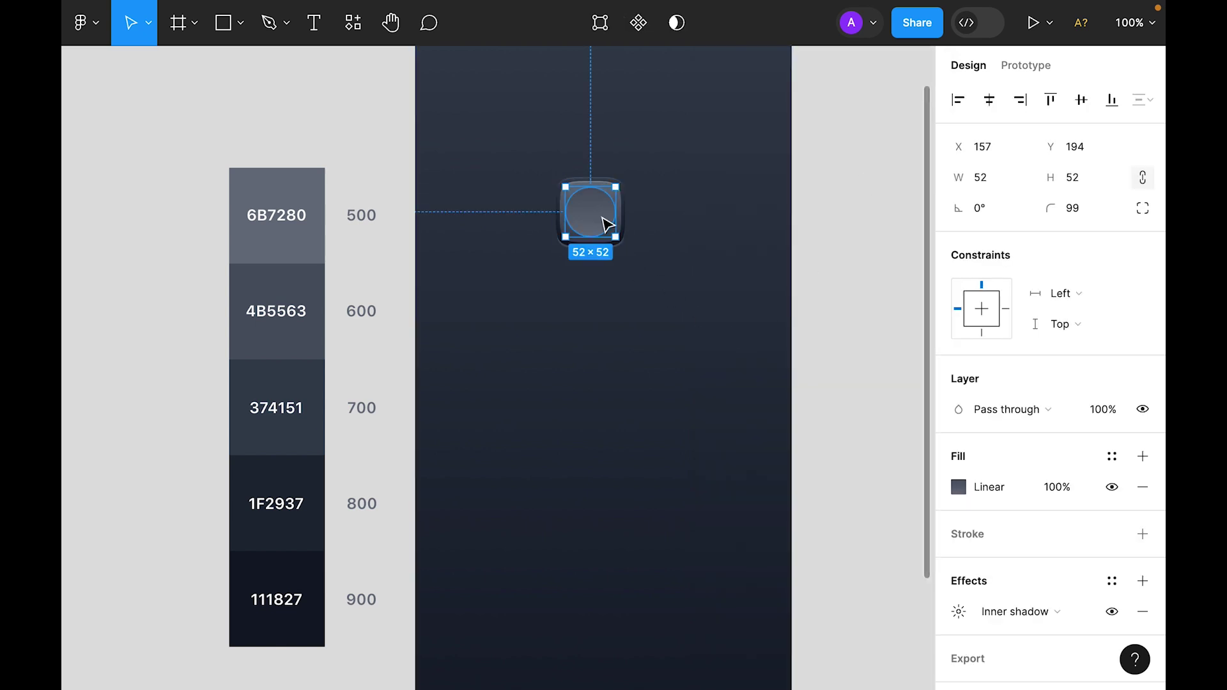
left_click(957, 488)
left_click(726, 186)
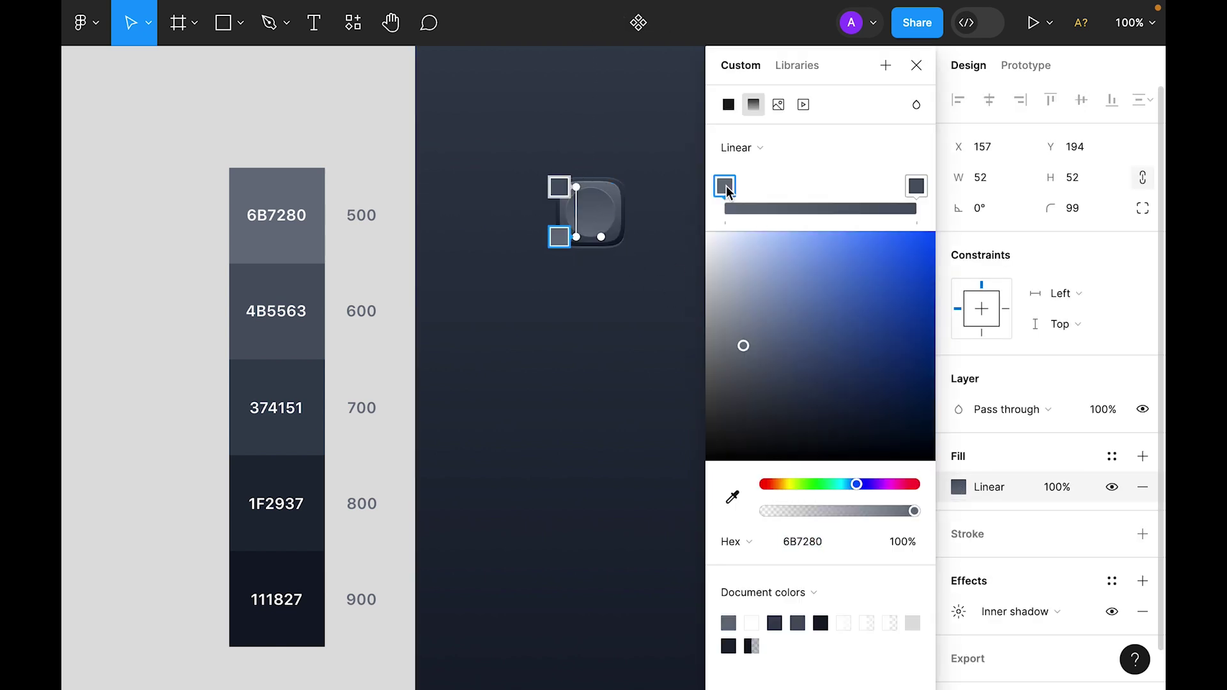
left_click(733, 497)
left_click(304, 242)
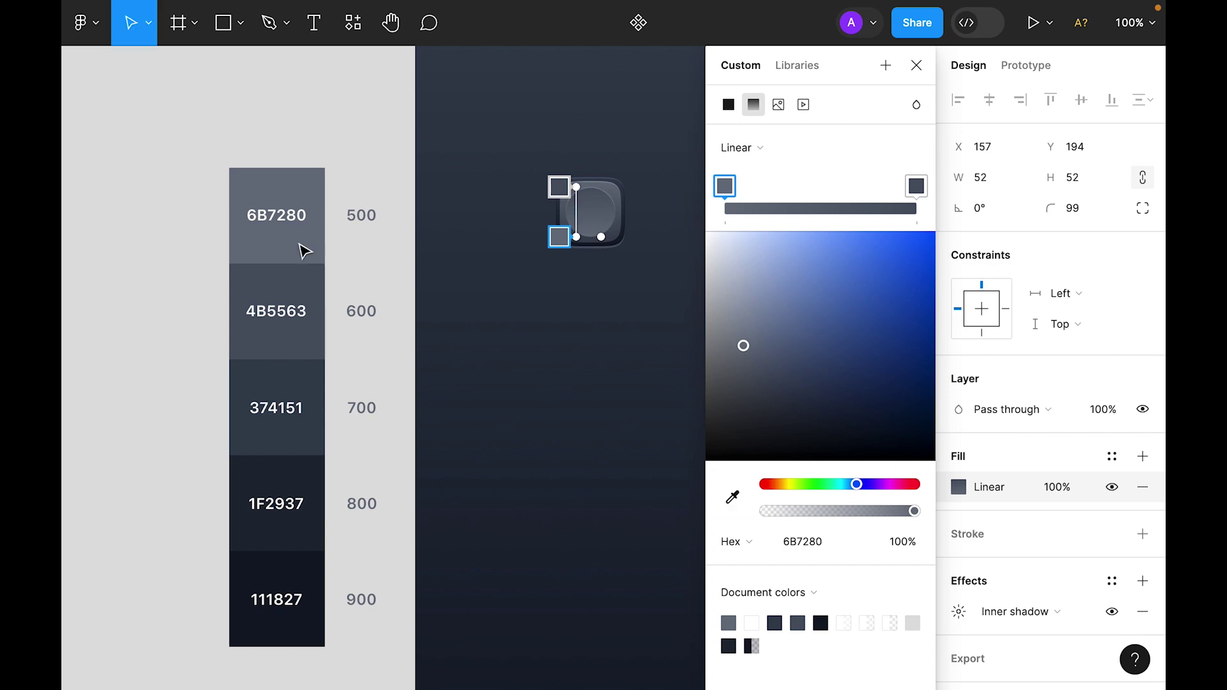
left_click(917, 186)
left_click(732, 498)
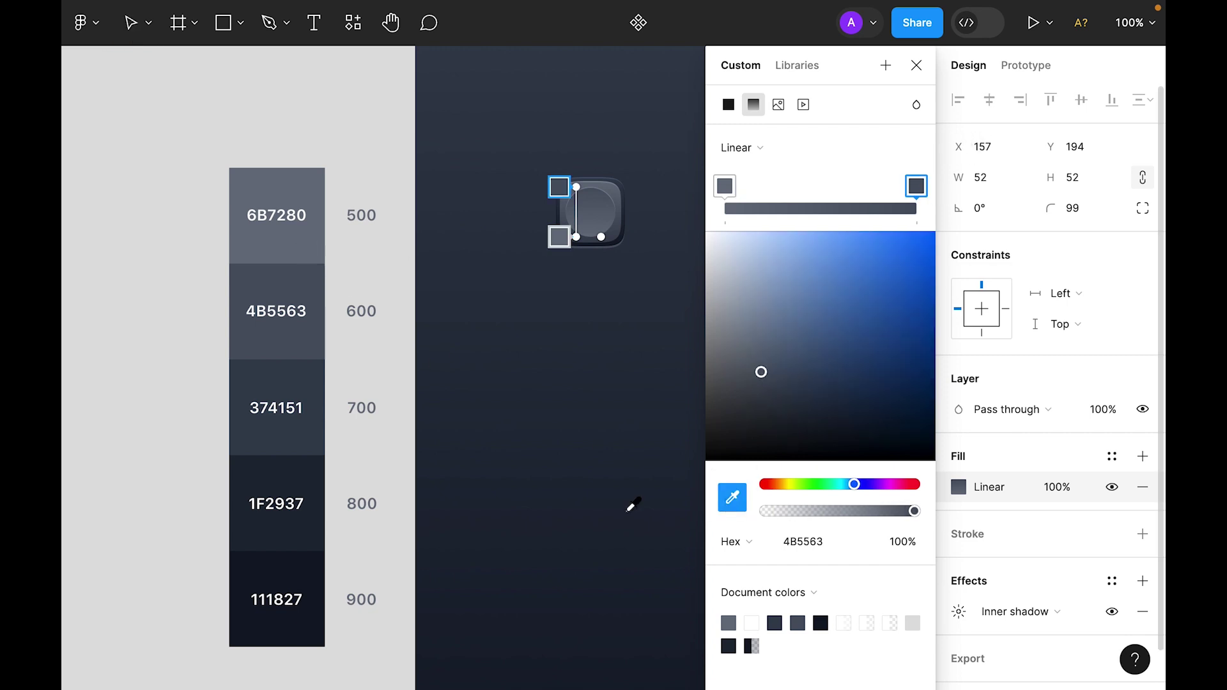
left_click(277, 439)
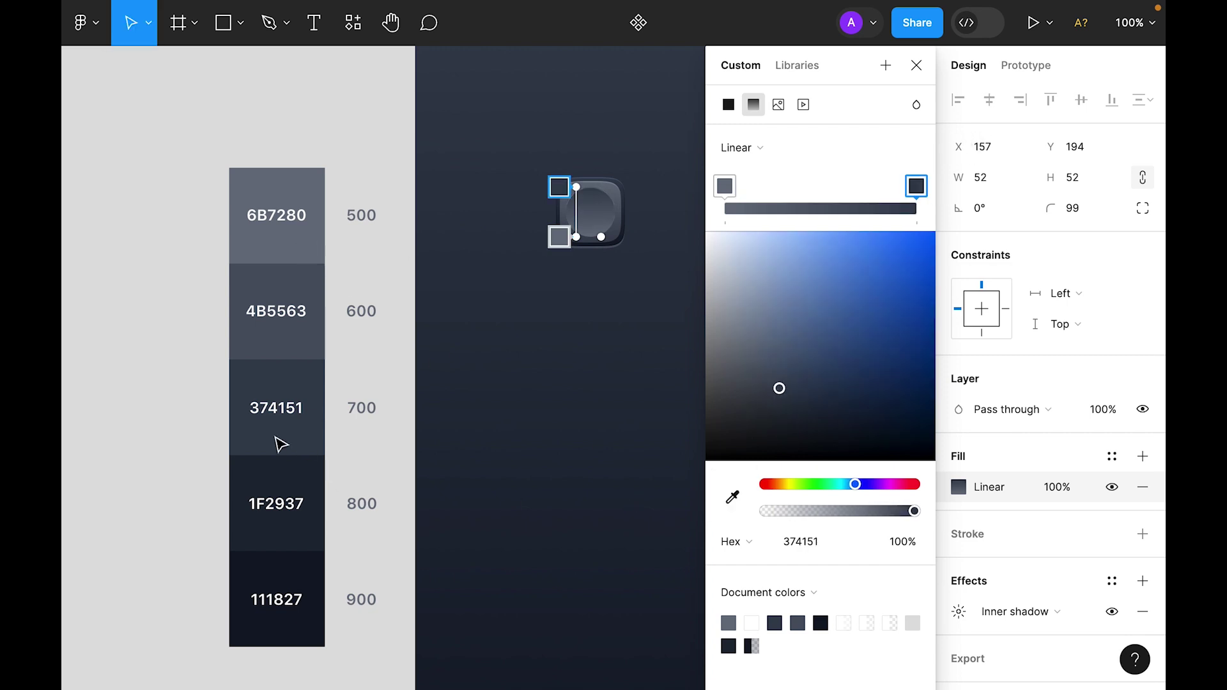
left_click(918, 64)
left_click(720, 373)
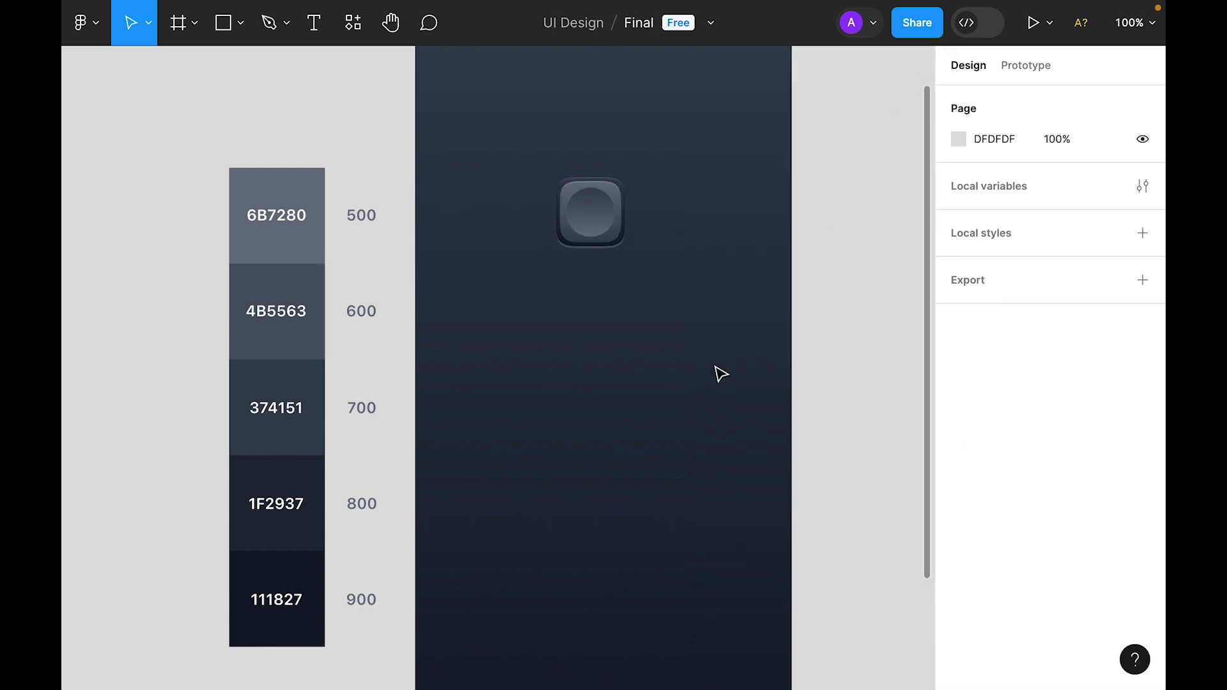
left_click(589, 219)
Step: Remove the inner circle's inner shadow and add a white FFFFFF stroke
scroll(1082, 470, "down", 1)
left_click(1149, 573)
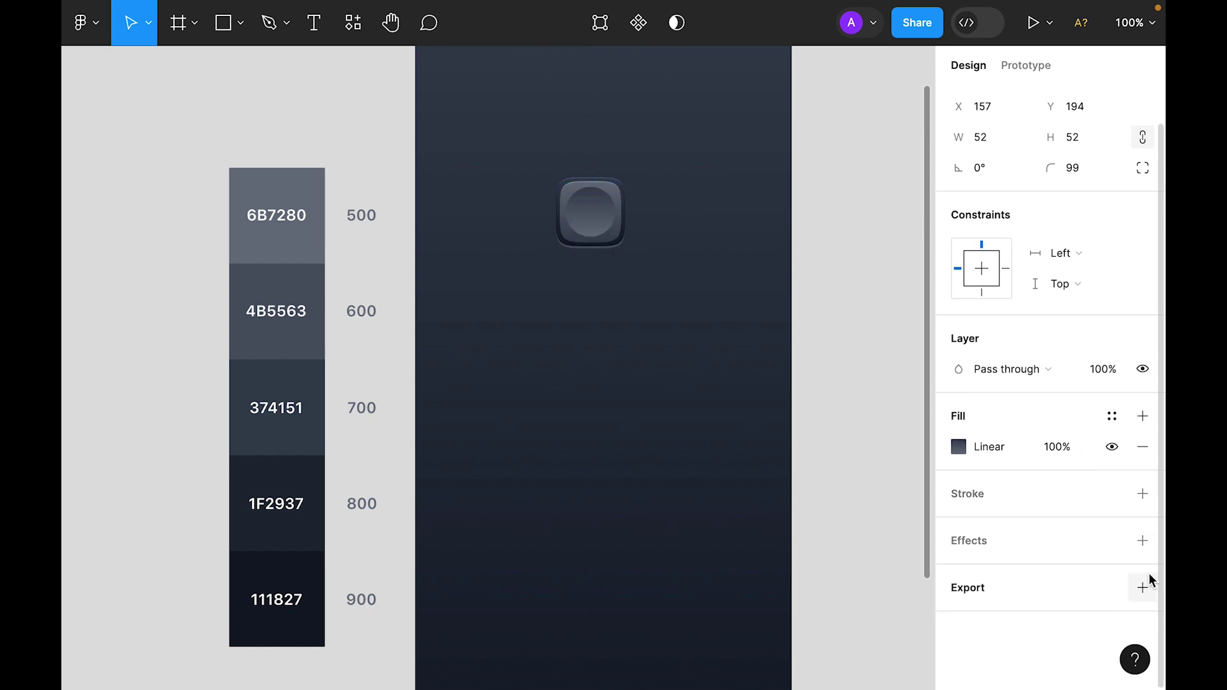
left_click(1143, 494)
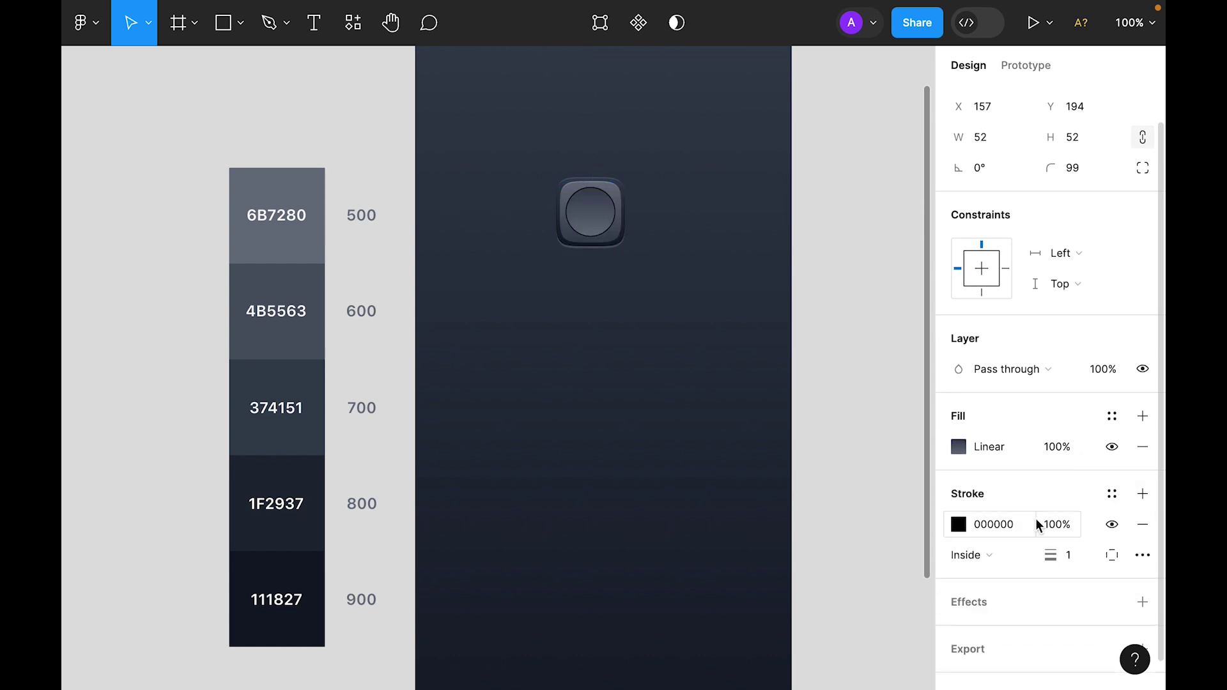
left_click(959, 524)
left_click_drag(831, 383, 575, 137)
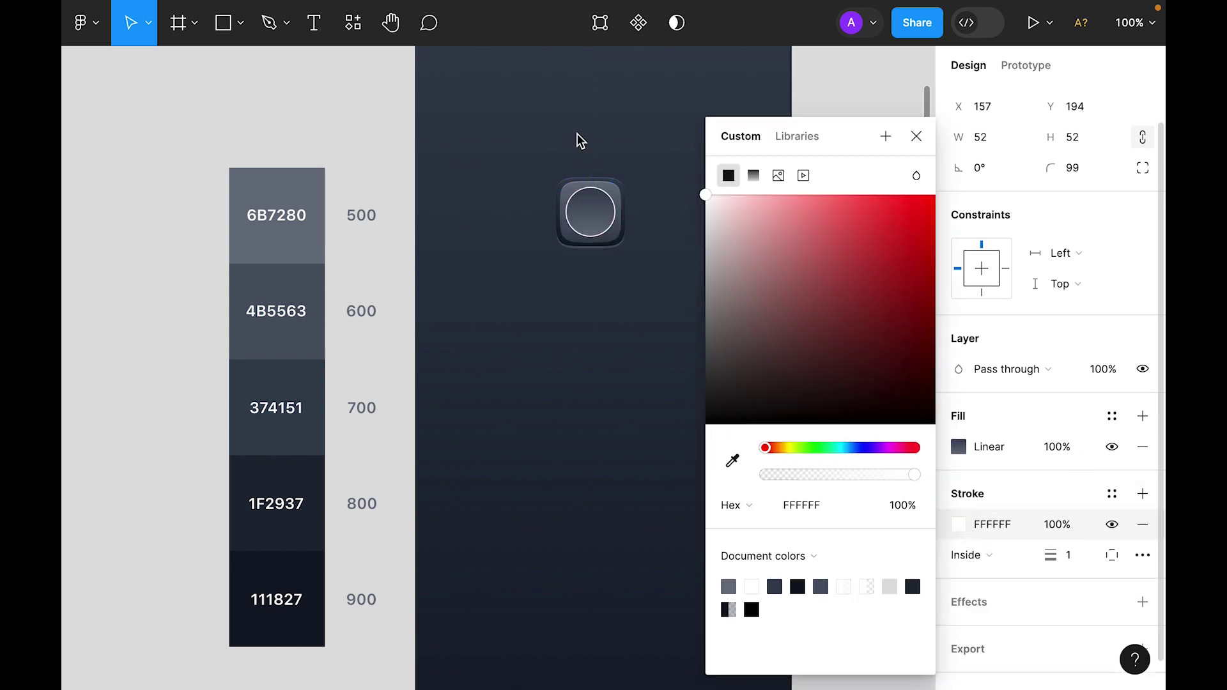
Step: Change the stroke's blend mode and set its opacity to 25%
left_click(923, 185)
left_click(952, 427)
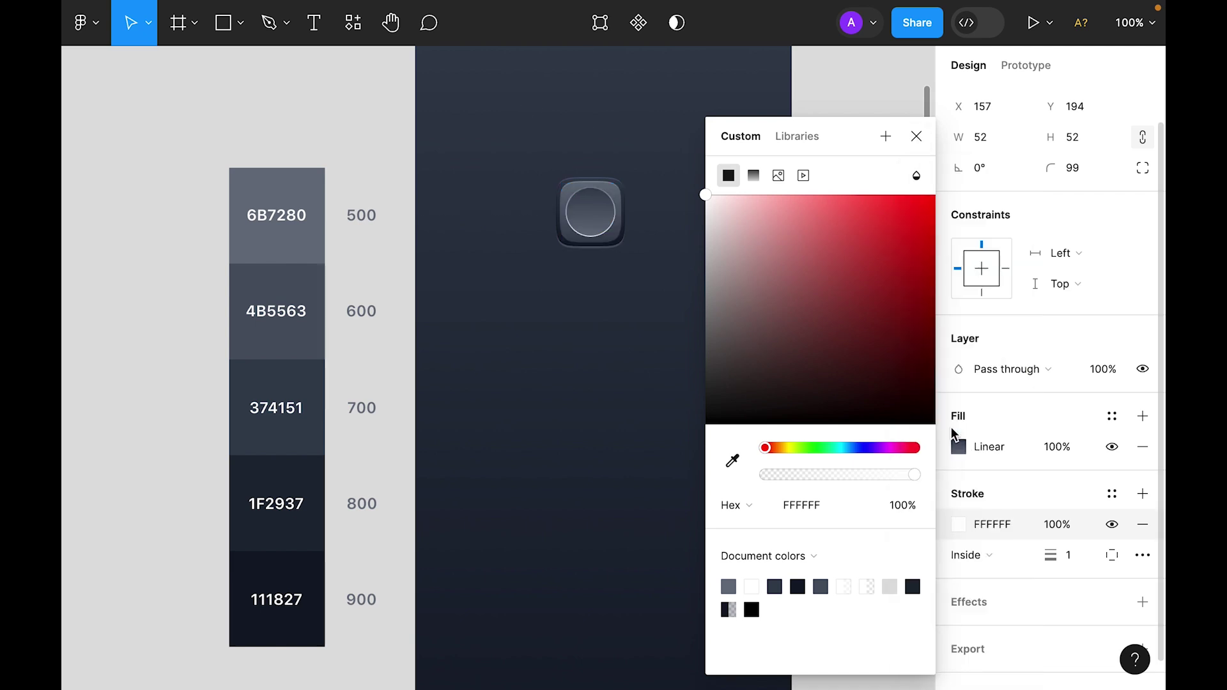
left_click(915, 136)
left_click(1057, 525)
type("25")
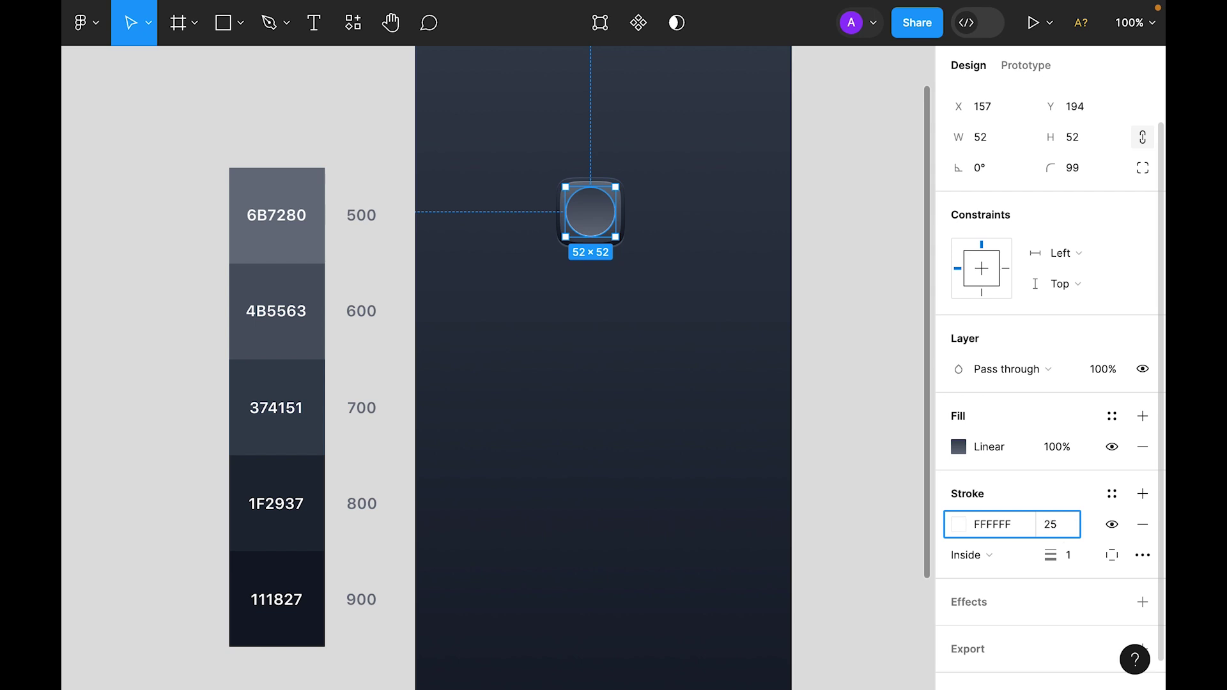
left_click(778, 227)
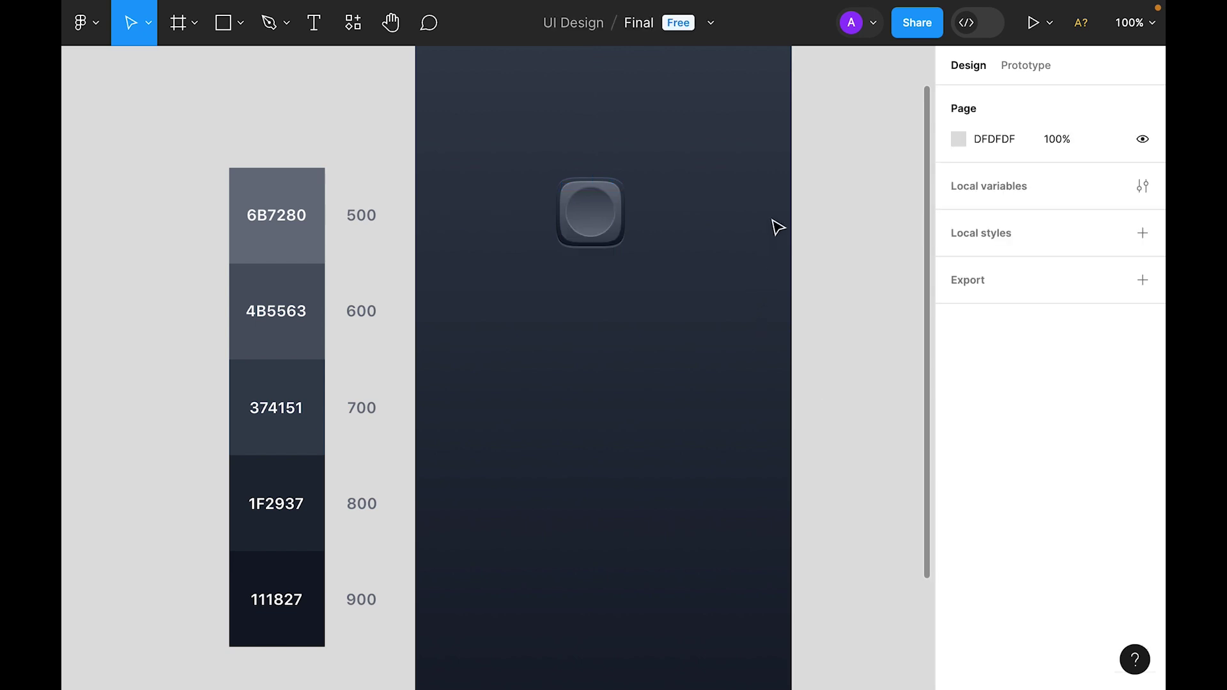
Step: Add a text layer reading 'AC' inside the inner circle
key("ctrl+plus")
key("t")
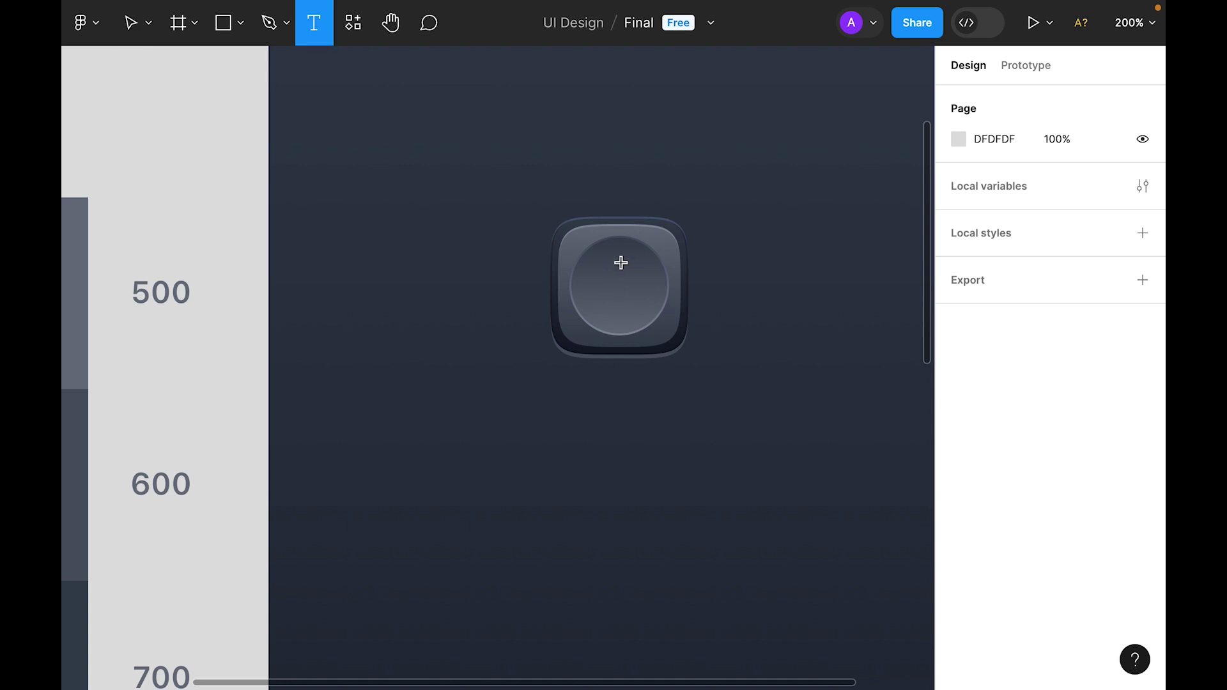
left_click(617, 282)
type("AC")
key("Escape")
Step: Set the AC label to SF Pro Semibold at size 16
scroll(983, 280, "down", 3)
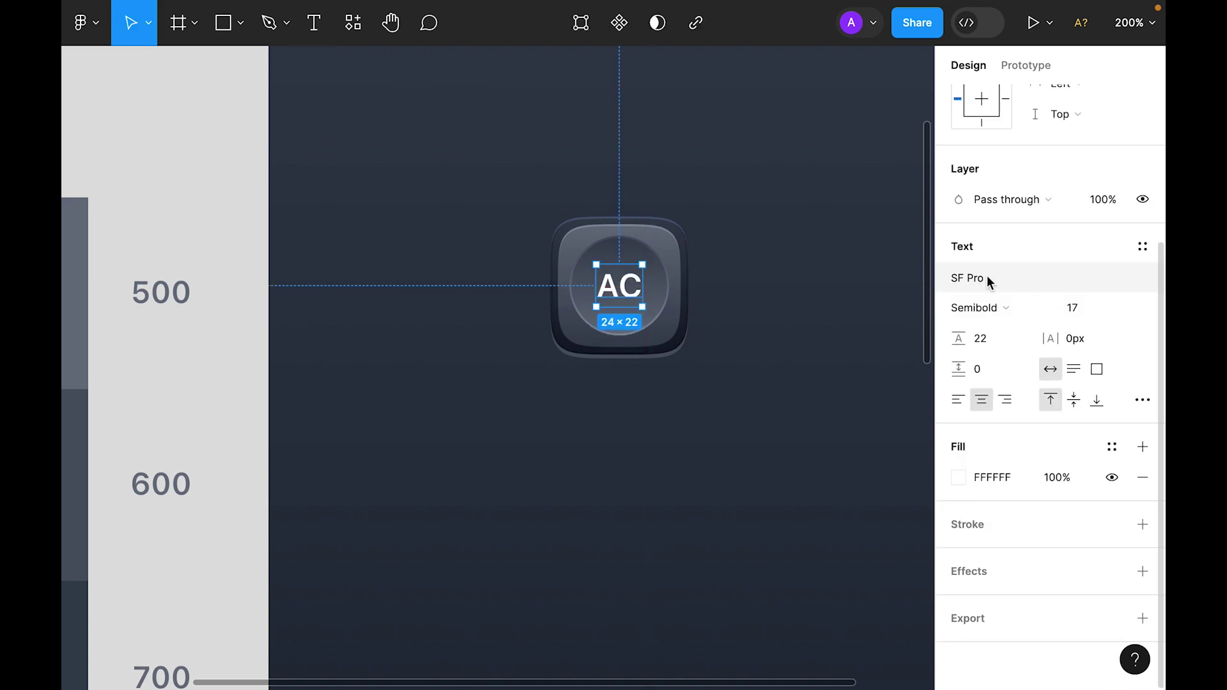
left_click(995, 315)
left_click(1023, 317)
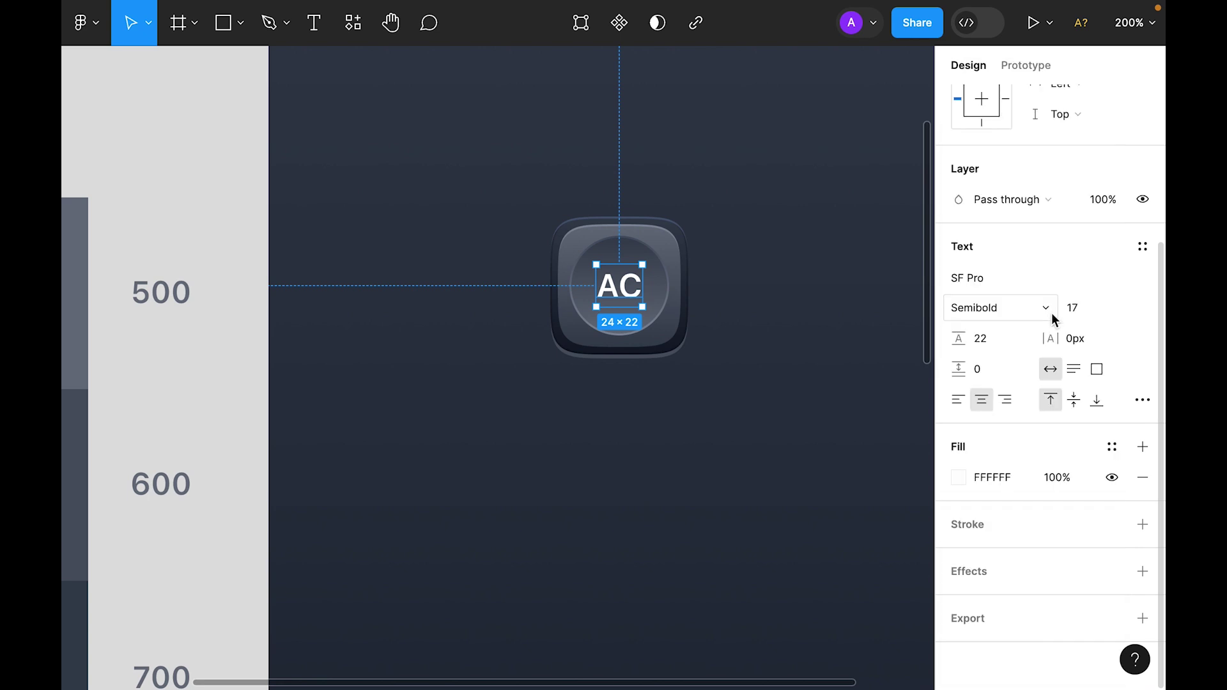
left_click(1135, 309)
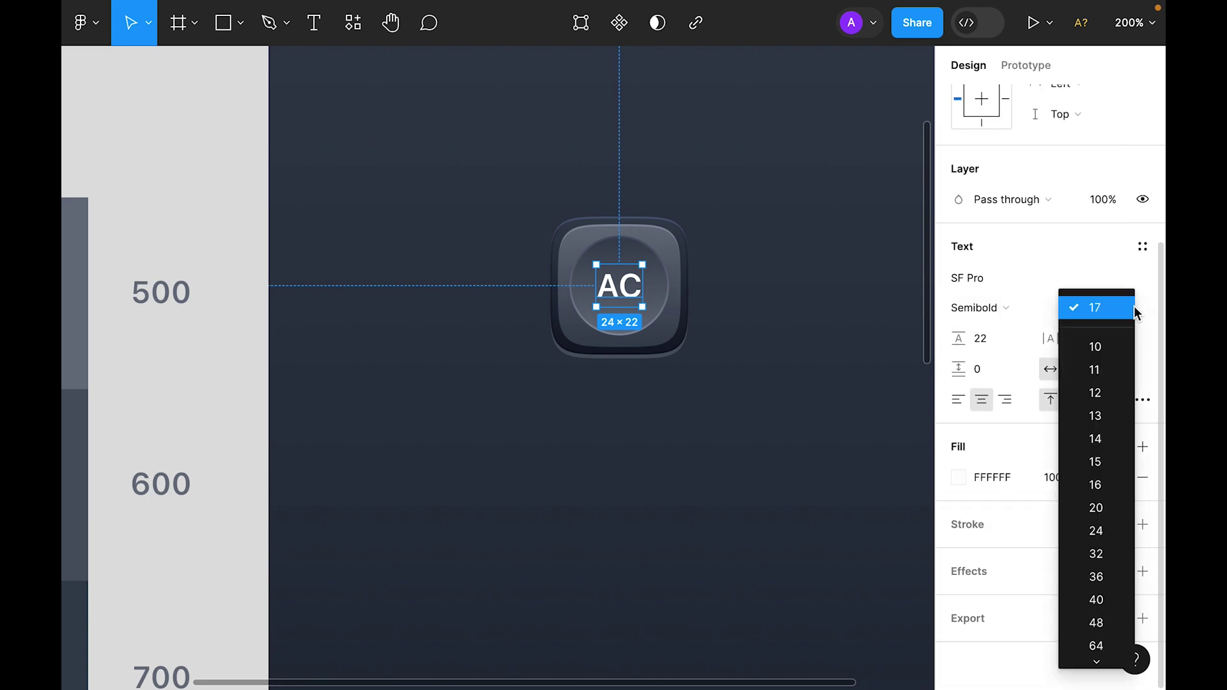
left_click(1120, 486)
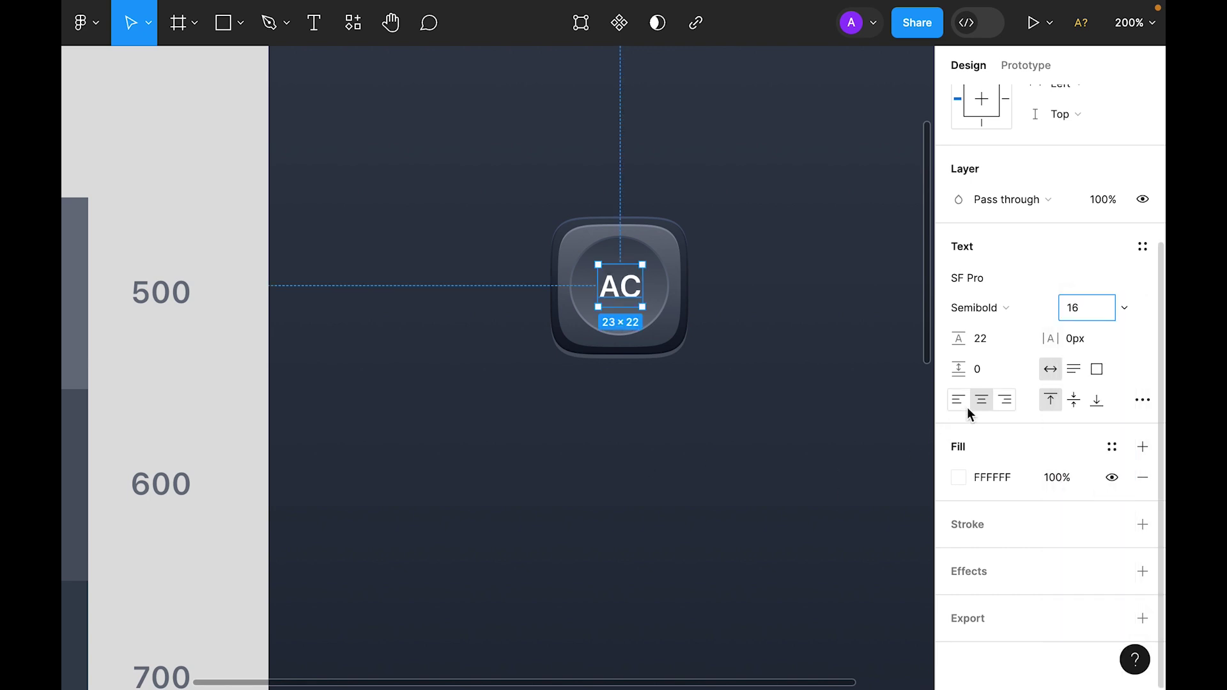
left_click(806, 498)
key("shift+0")
scroll(735, 448, "left", 3)
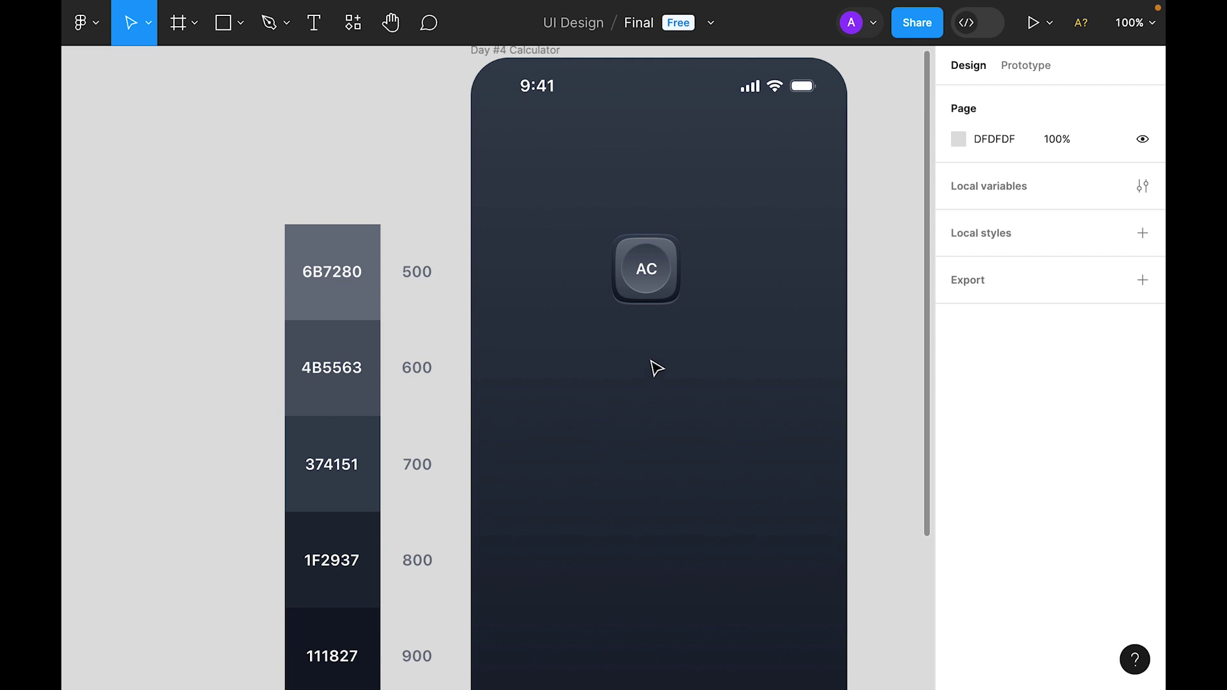
Step: Give the AC label a white FFFFFF fill at 75% opacity
left_click(647, 275)
key("i")
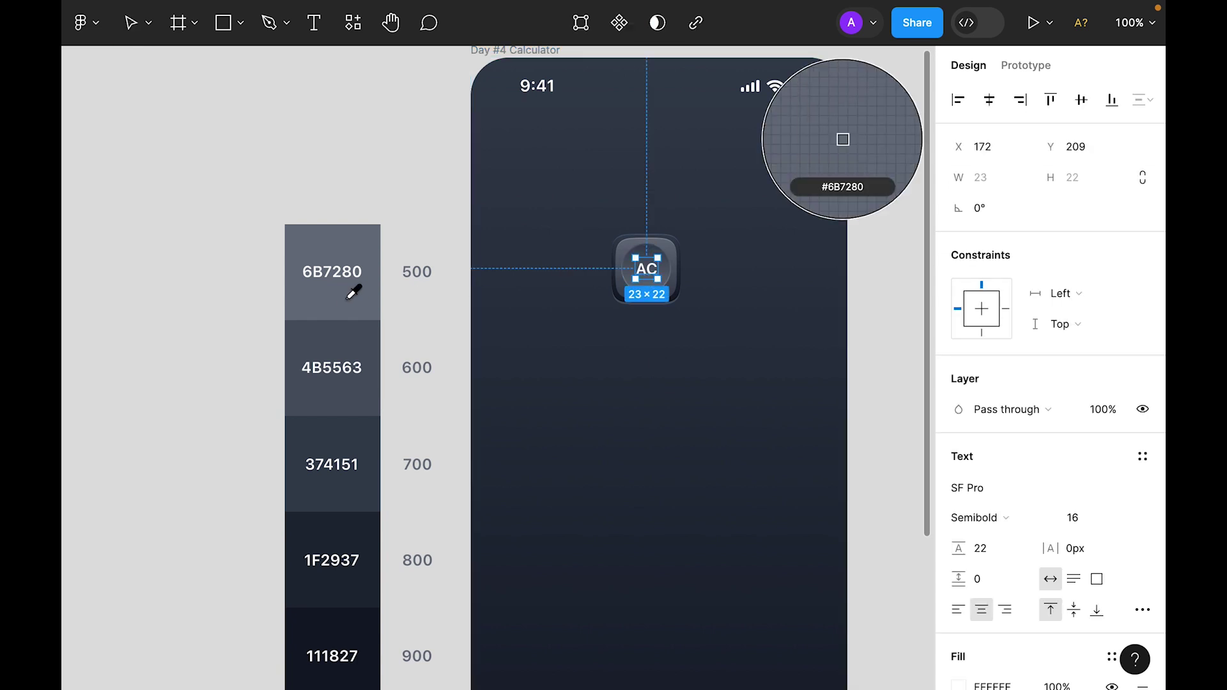
left_click(353, 293)
scroll(961, 623, "down", 3)
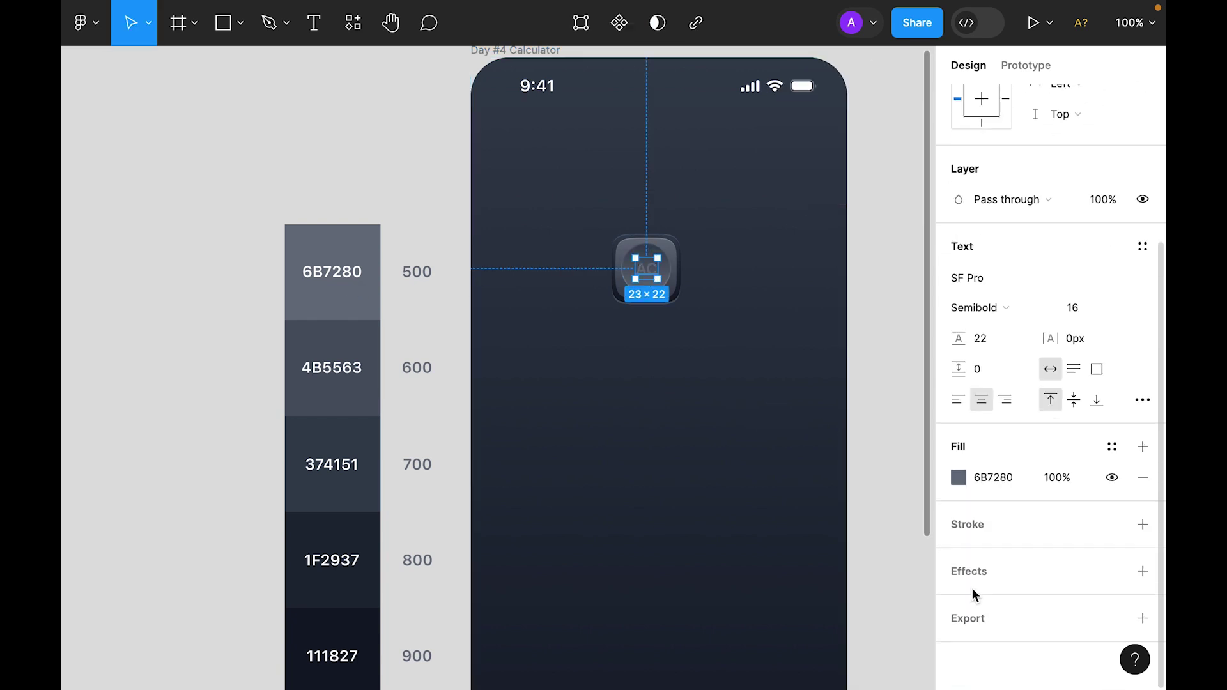
left_click(959, 477)
left_click_drag(812, 286, 502, 93)
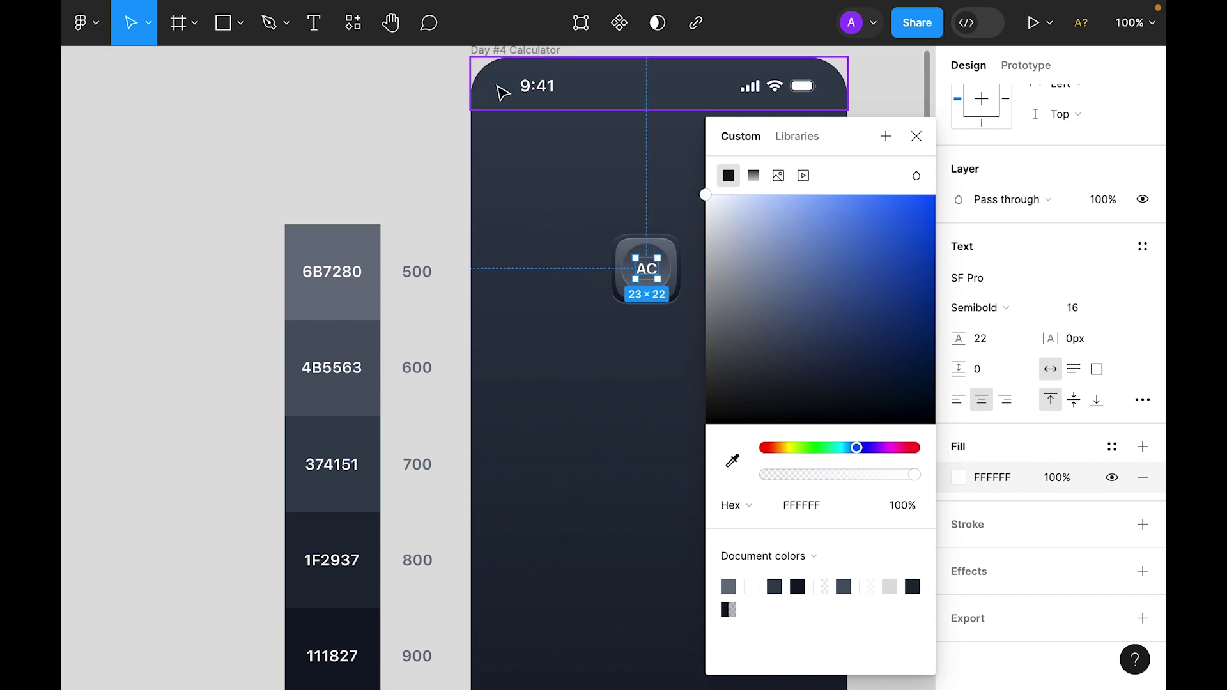
left_click(915, 137)
left_click(1063, 477)
type("75")
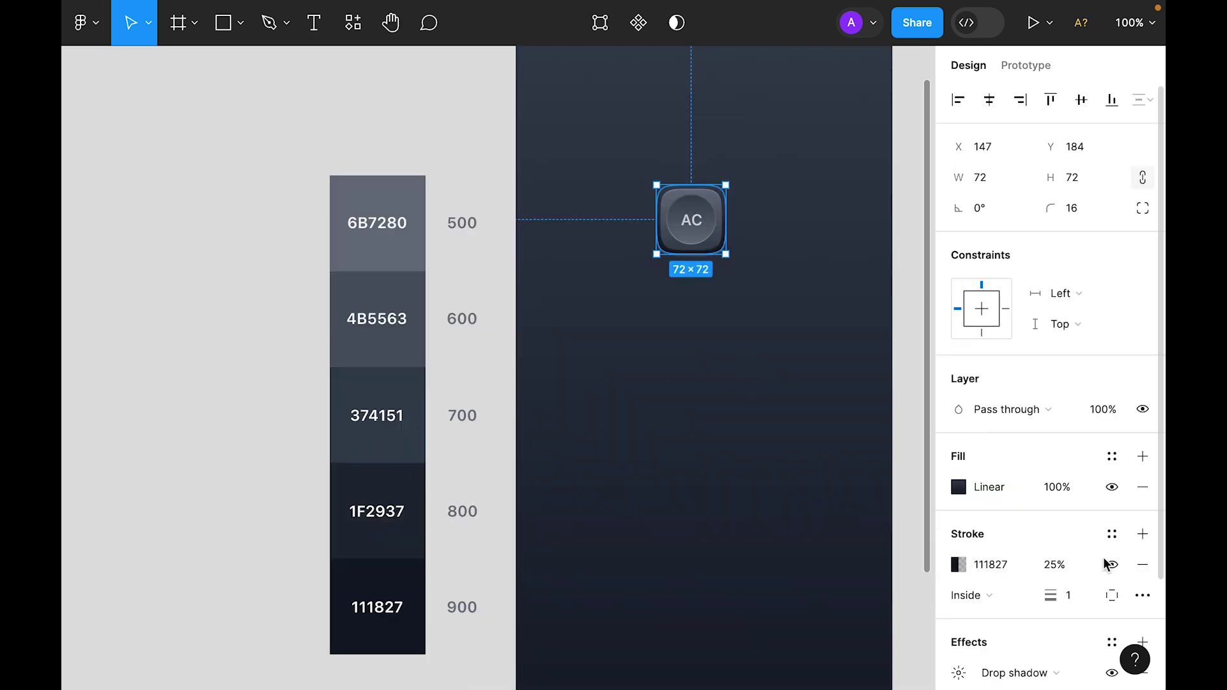
Step: Lower the button's 4B5563 drop shadow colour opacity to 75%
scroll(1105, 564, "down", 2)
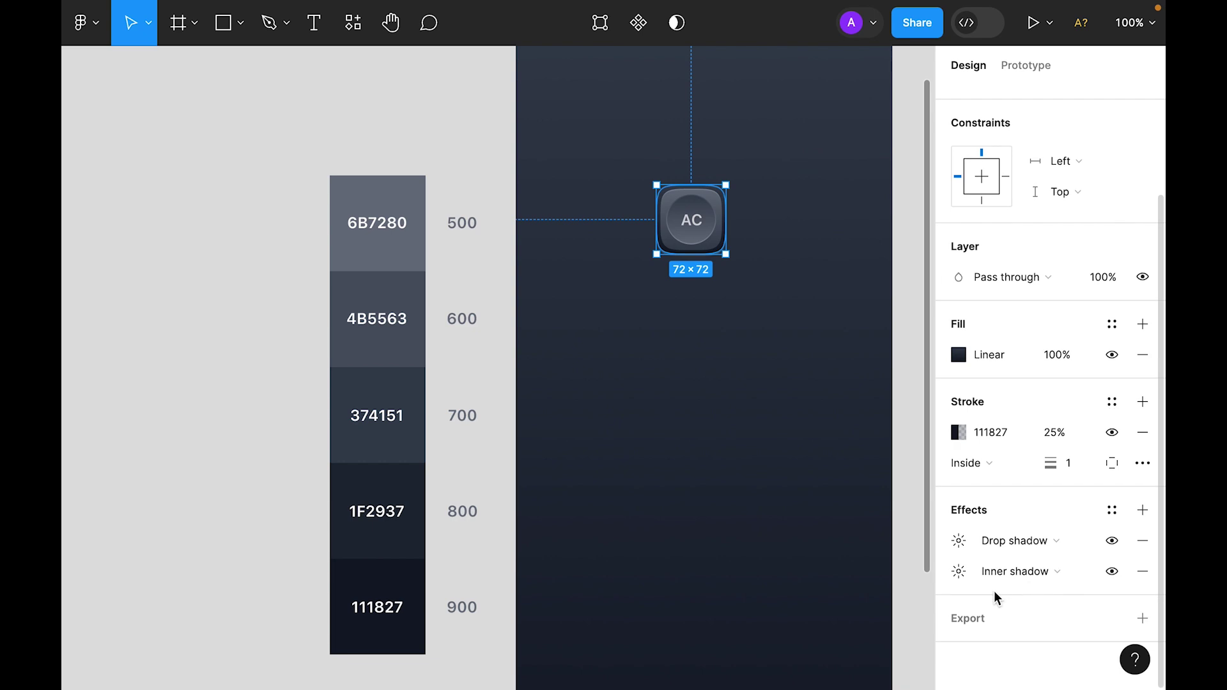
left_click(959, 541)
left_click(841, 650)
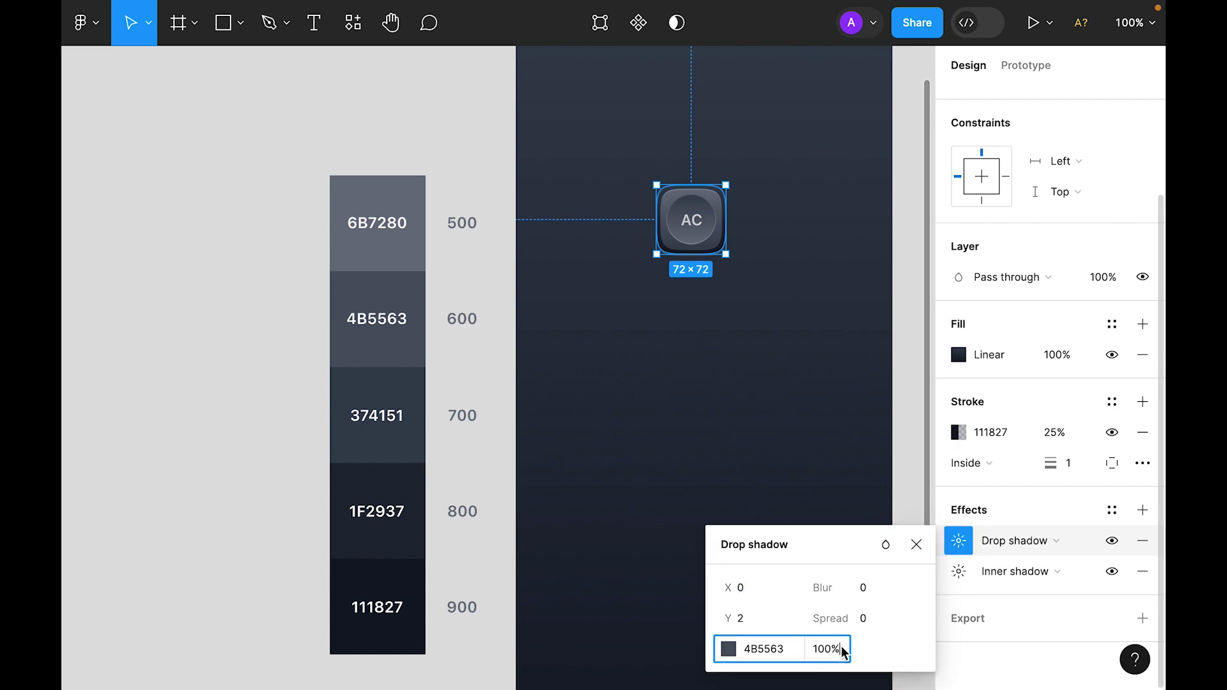
type("75")
key("Return")
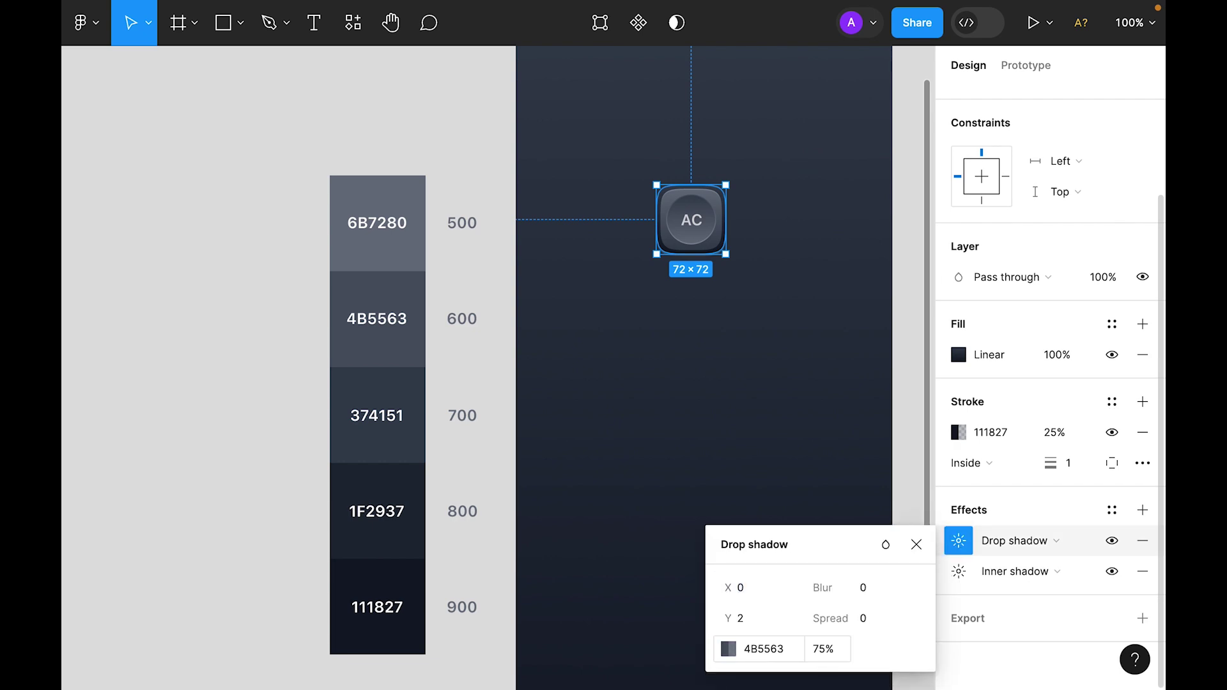
left_click(832, 396)
scroll(594, 364, "up", 5)
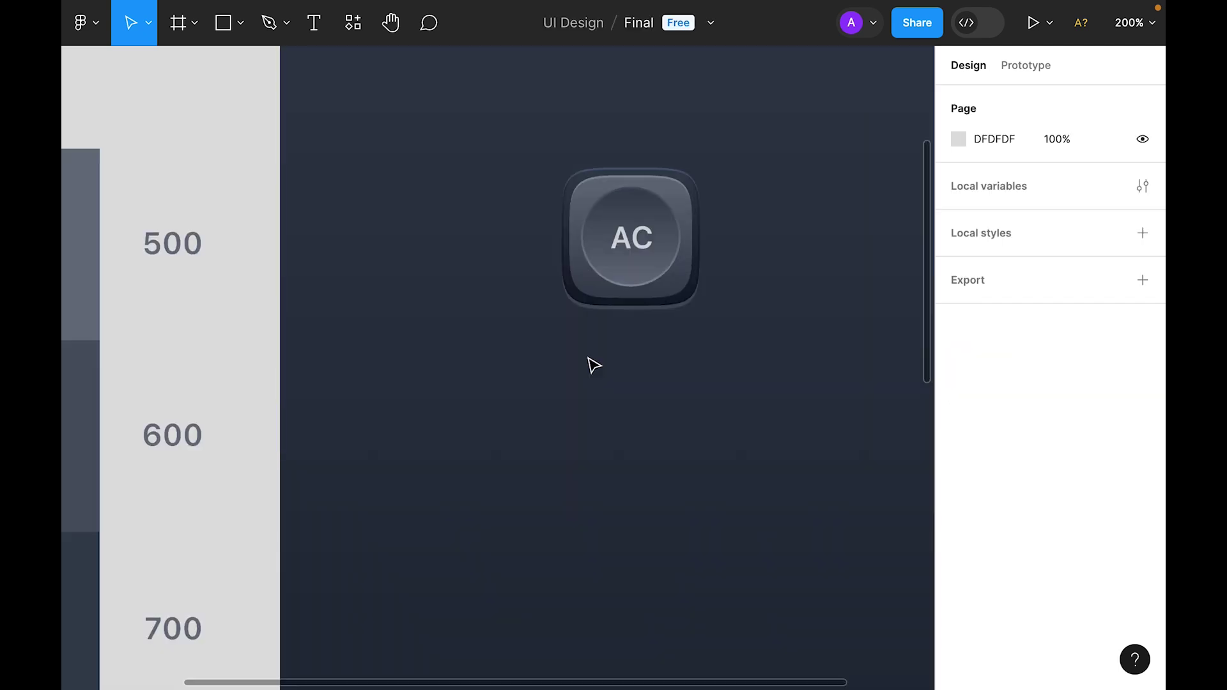
Step: Turn all parts of the AC button into a component
left_click_drag(798, 121, 492, 406)
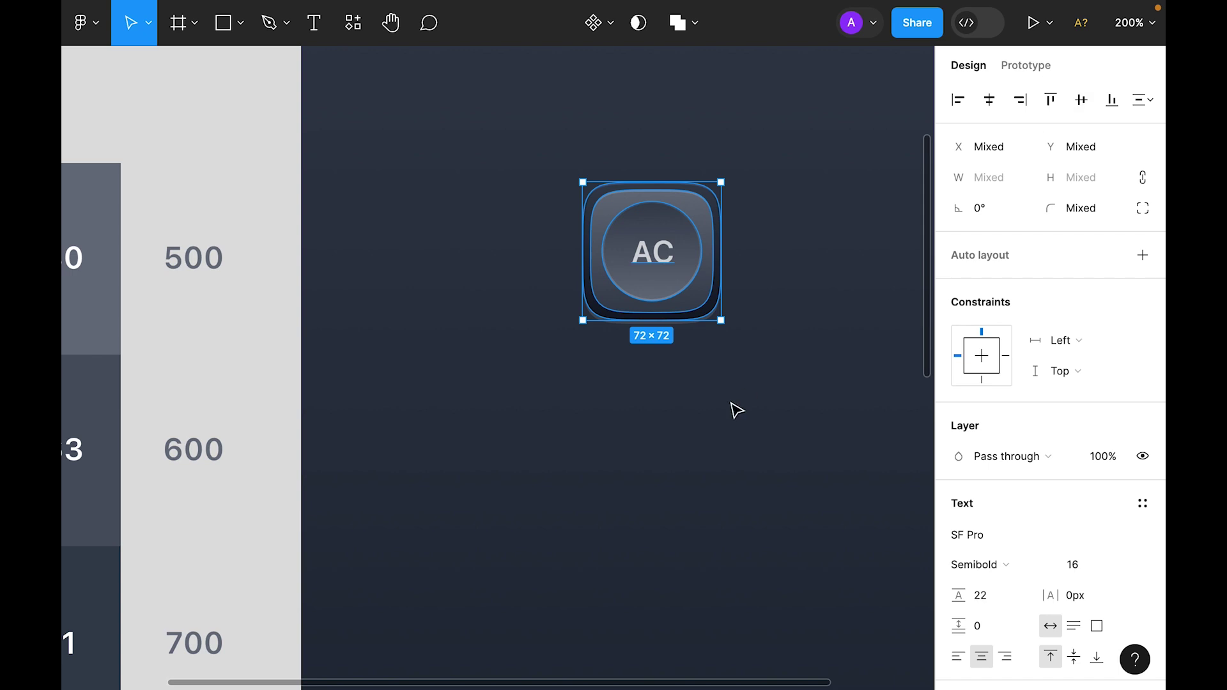
left_click(593, 22)
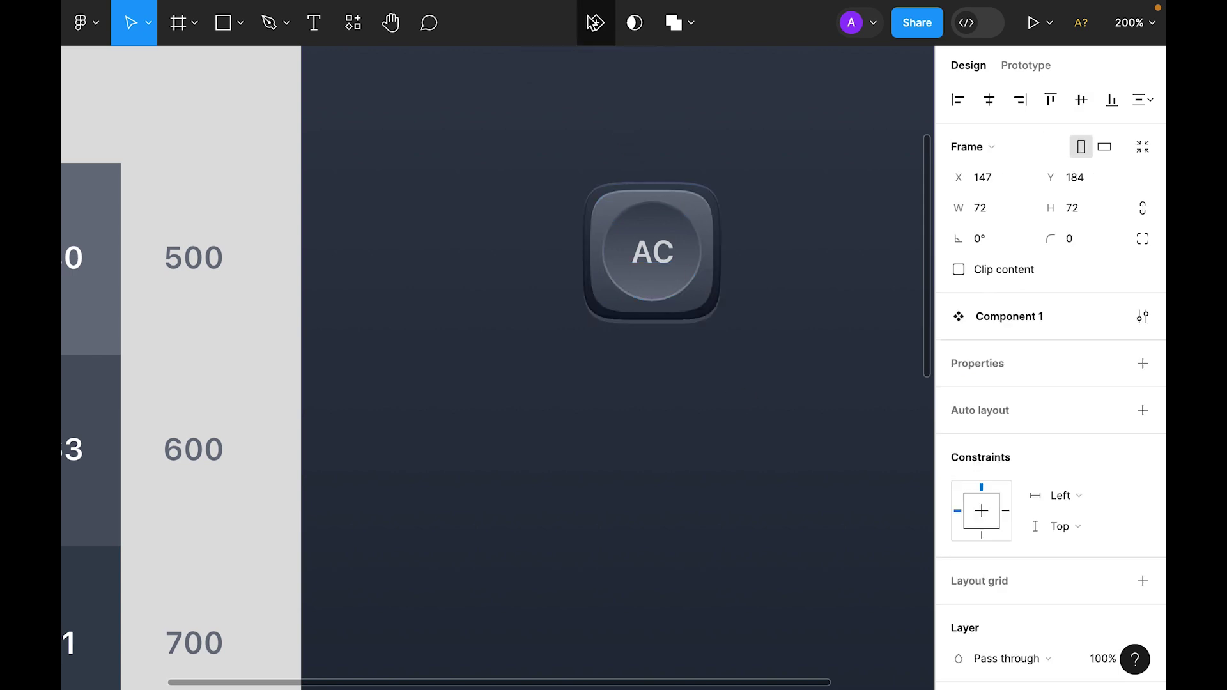
key("Escape")
Step: Duplicate the button, then move the main AC component above the palette
left_click_drag(674, 240, 676, 438)
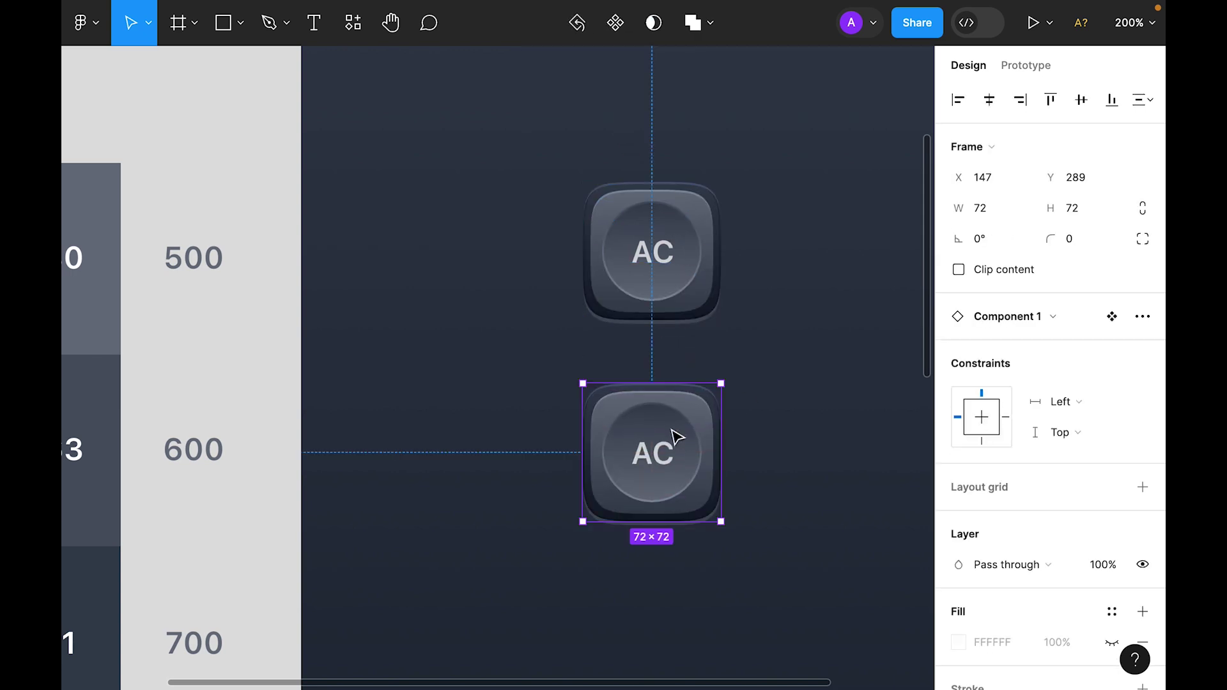
key("Escape")
key("shift+0")
left_click_drag(601, 313, 238, 202)
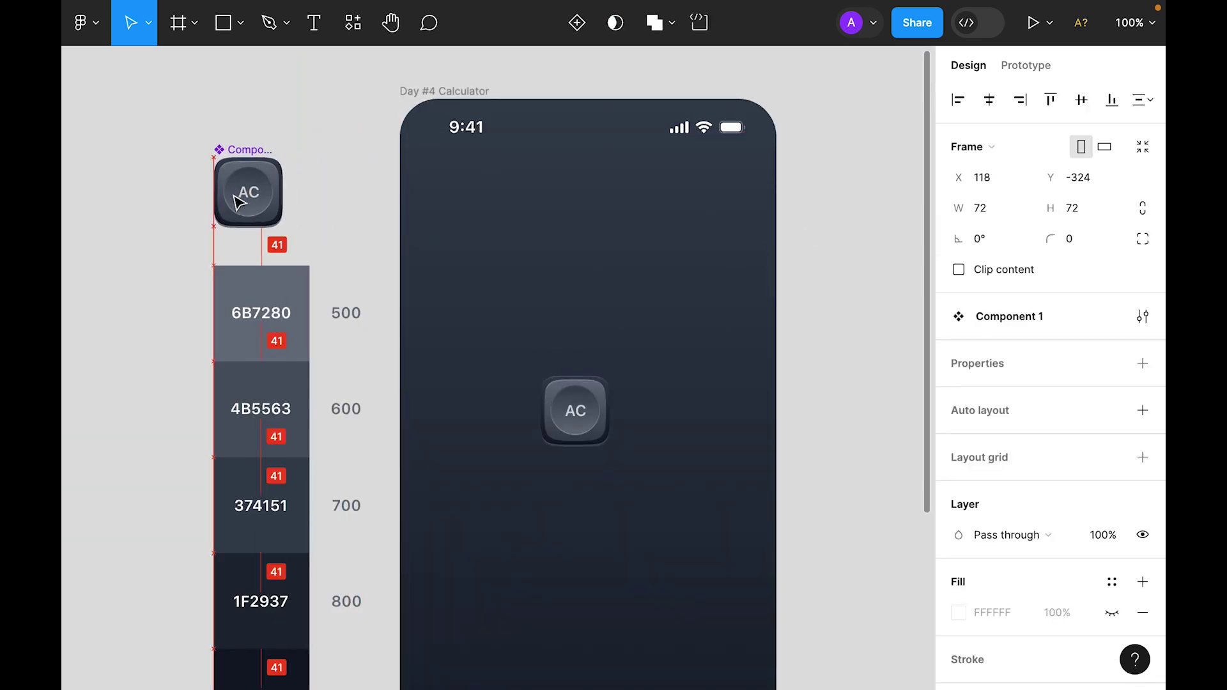
Step: Move the AC button to 20 px from the phone frame's left edge
scroll(507, 458, "down", 3)
left_click(608, 509)
left_click(576, 339)
left_click_drag(575, 339, 485, 340)
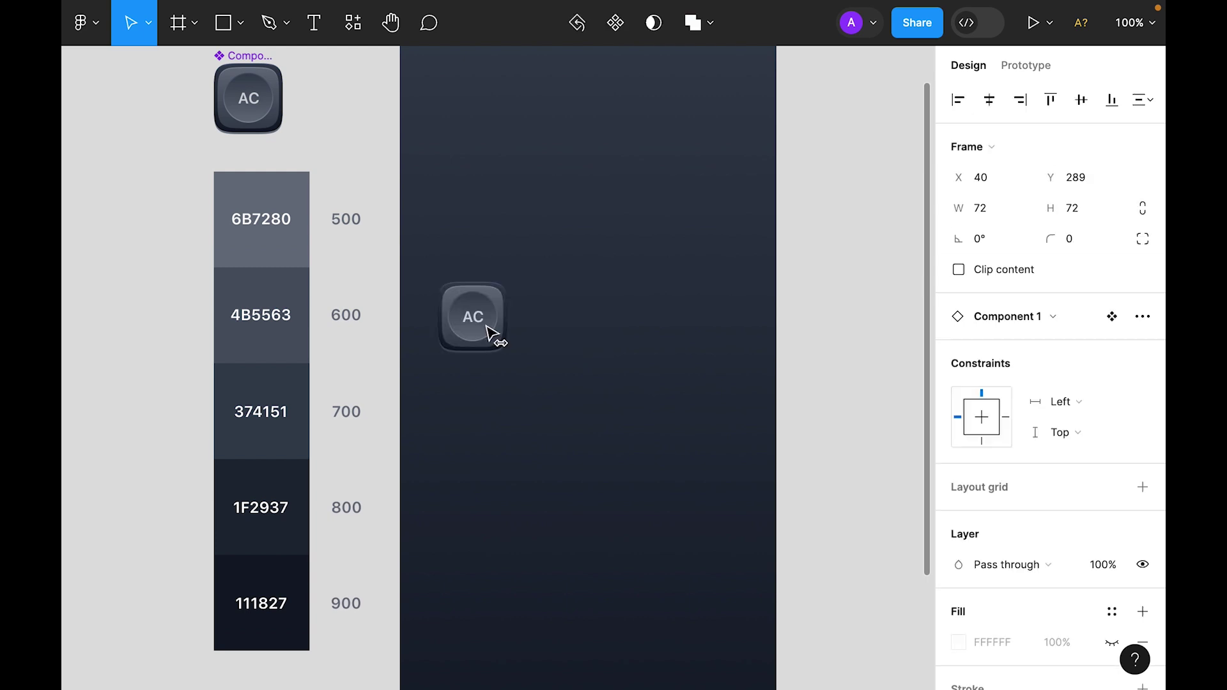
key("alt")
key("Left")
key("Left")
key("Left")
key("Left")
key("Left")
key("Left")
key("Left")
key("Left")
key("Left")
key("Left")
key("Left")
key("Left")
key("Left")
key("Left")
key("Left")
key("Left")
key("Left")
key("Left")
key("Left")
key("Left")
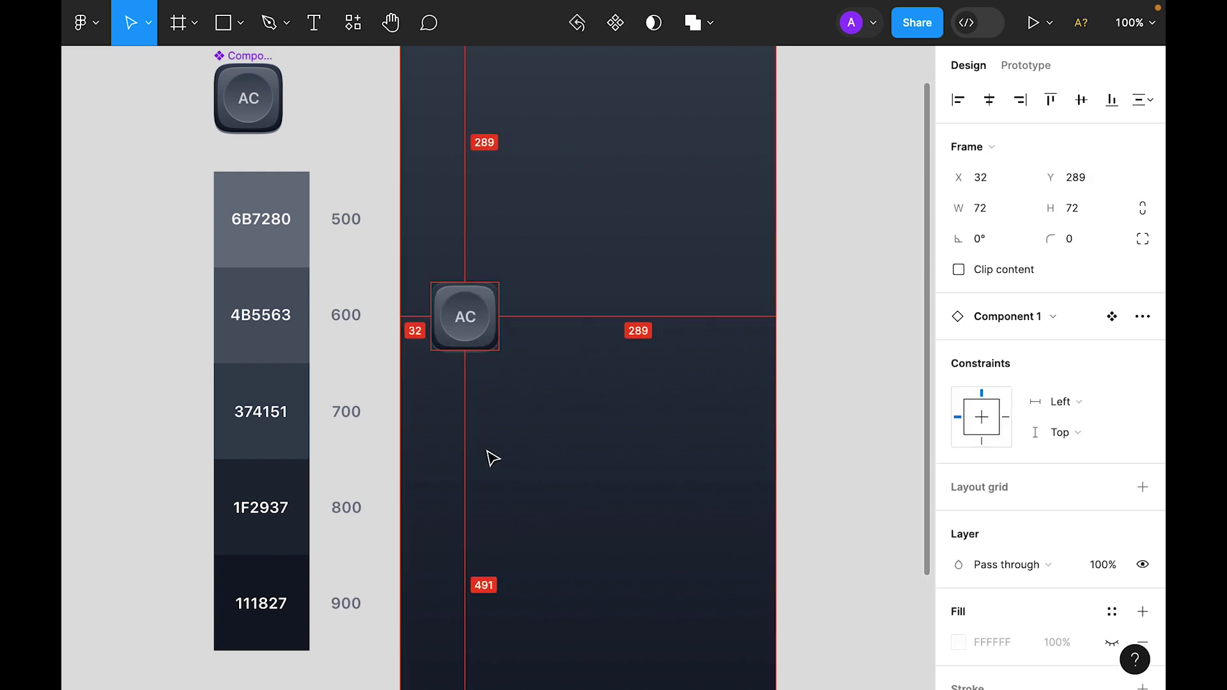
Step: Duplicate the AC button rightward into a row of four copies
left_click(458, 356)
left_click_drag(465, 338, 543, 339)
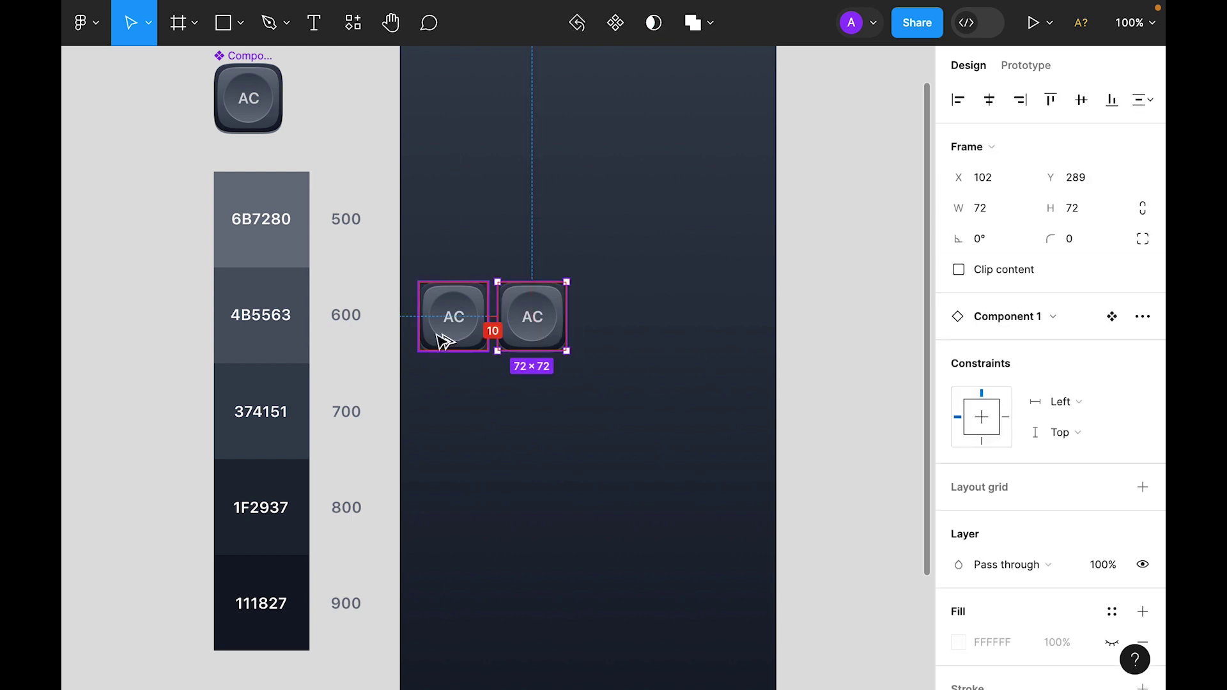
key("Right")
key("Right")
key("Right")
key("Right")
key("Right")
key("Right")
key("Right")
key("Right")
key("Right")
key("Right")
key("Right")
key("Right")
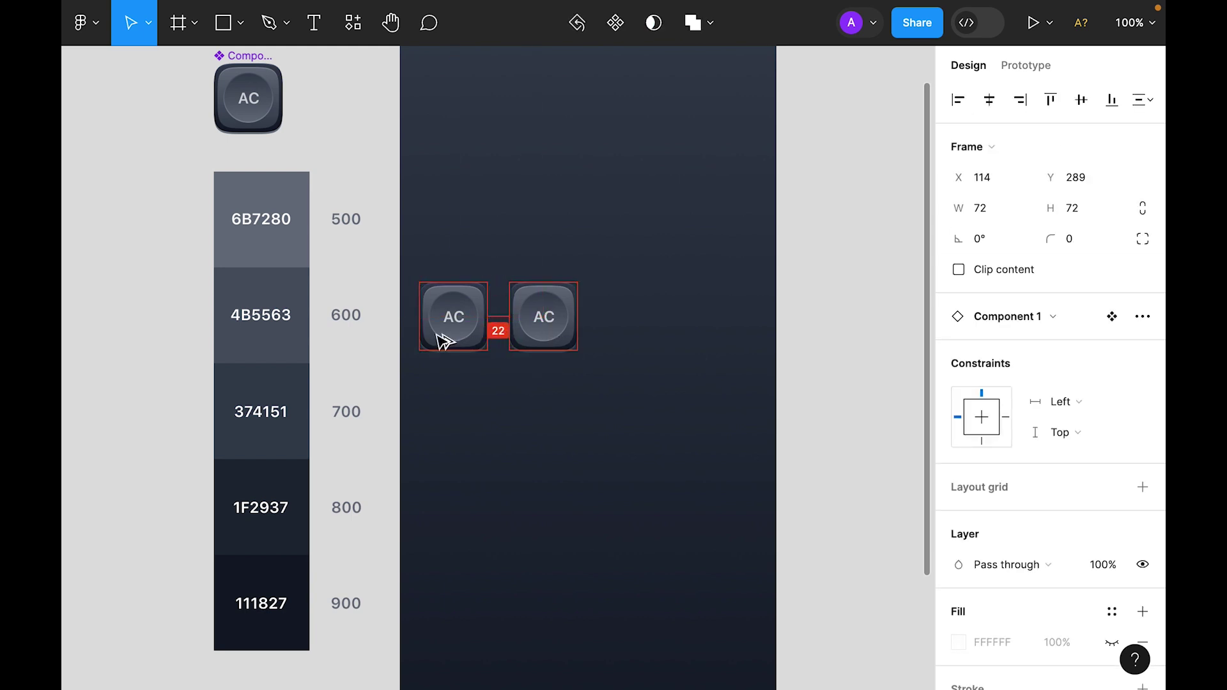
key("Left")
key("Left")
key("Left")
key("Left")
key("Left")
key("Left")
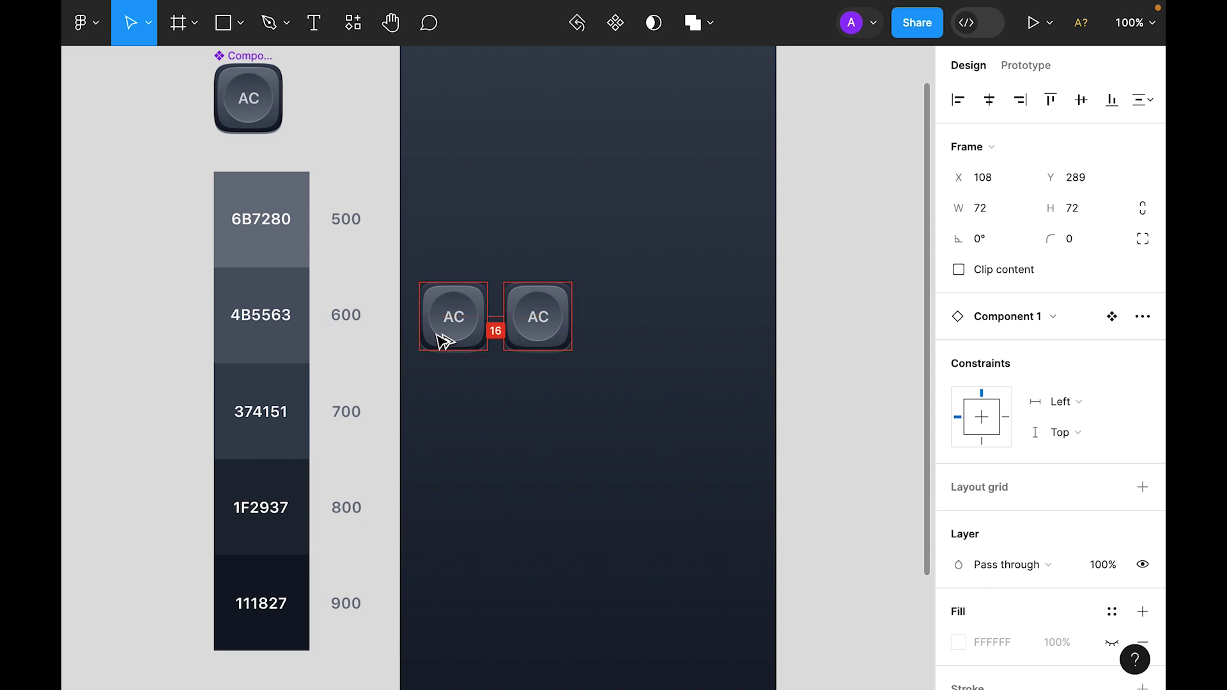
key("ctrl+d")
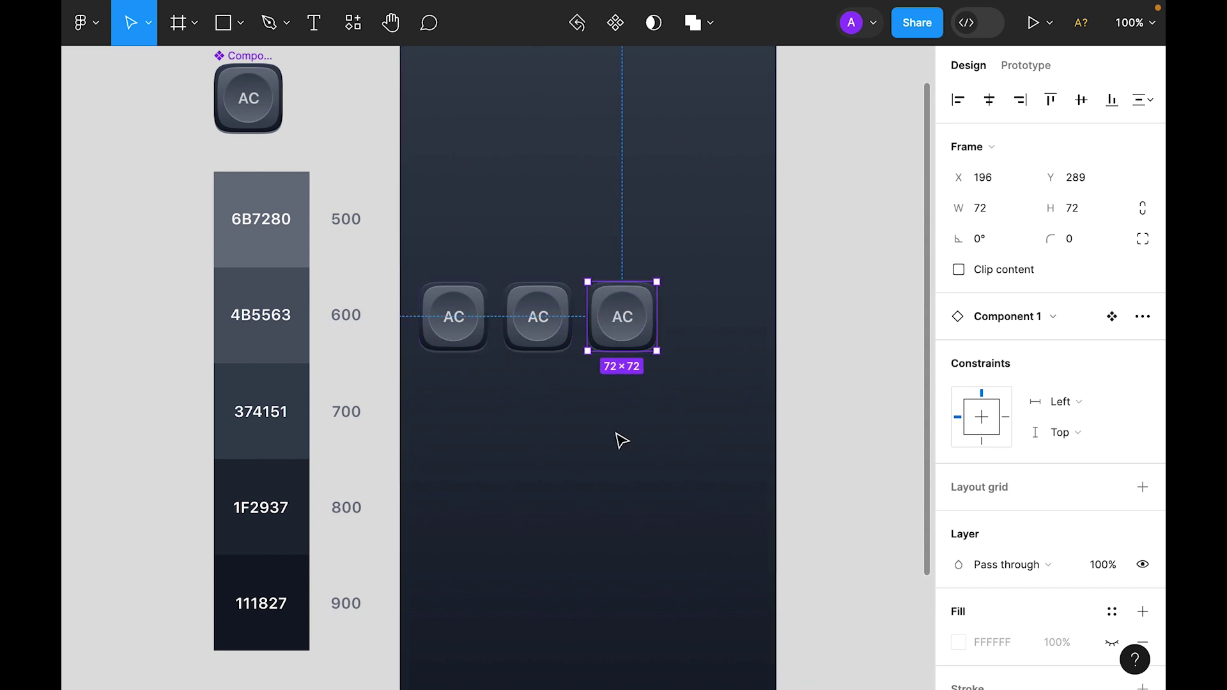
key("ctrl+d")
Step: Delete the fourth button and set the three-button row's spacing to 20 px
left_click(665, 430)
scroll(608, 490, "down", 2)
scroll(608, 491, "left", 1)
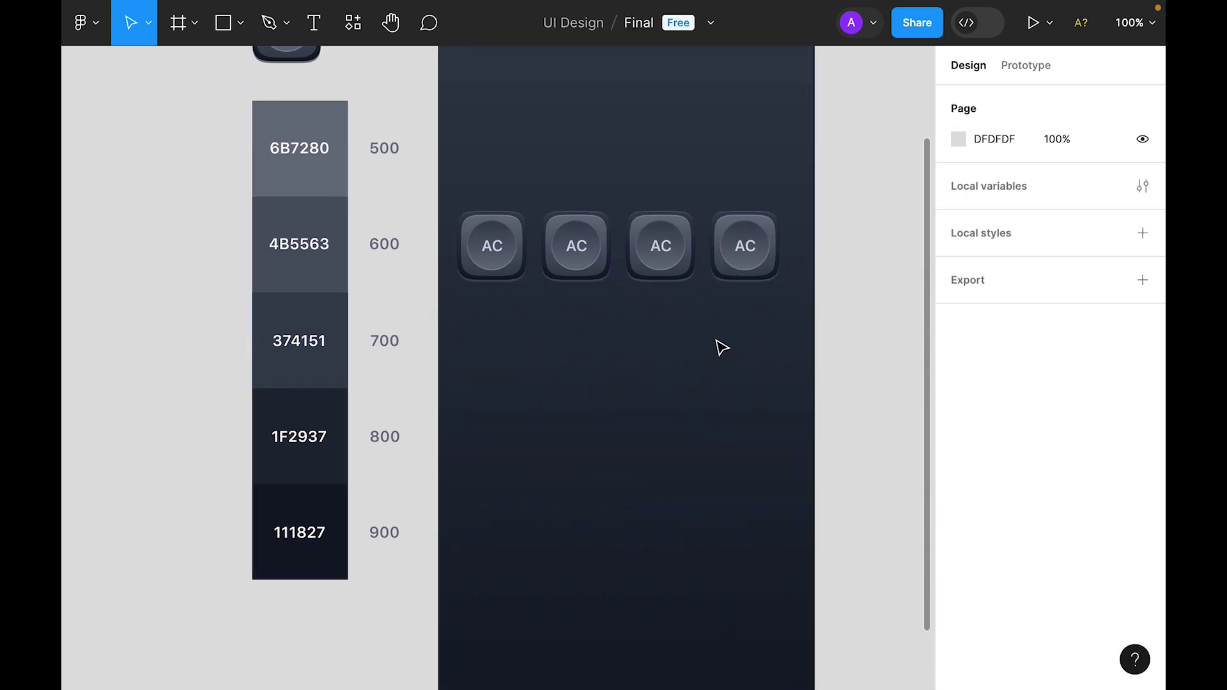
left_click(751, 262)
key("Delete")
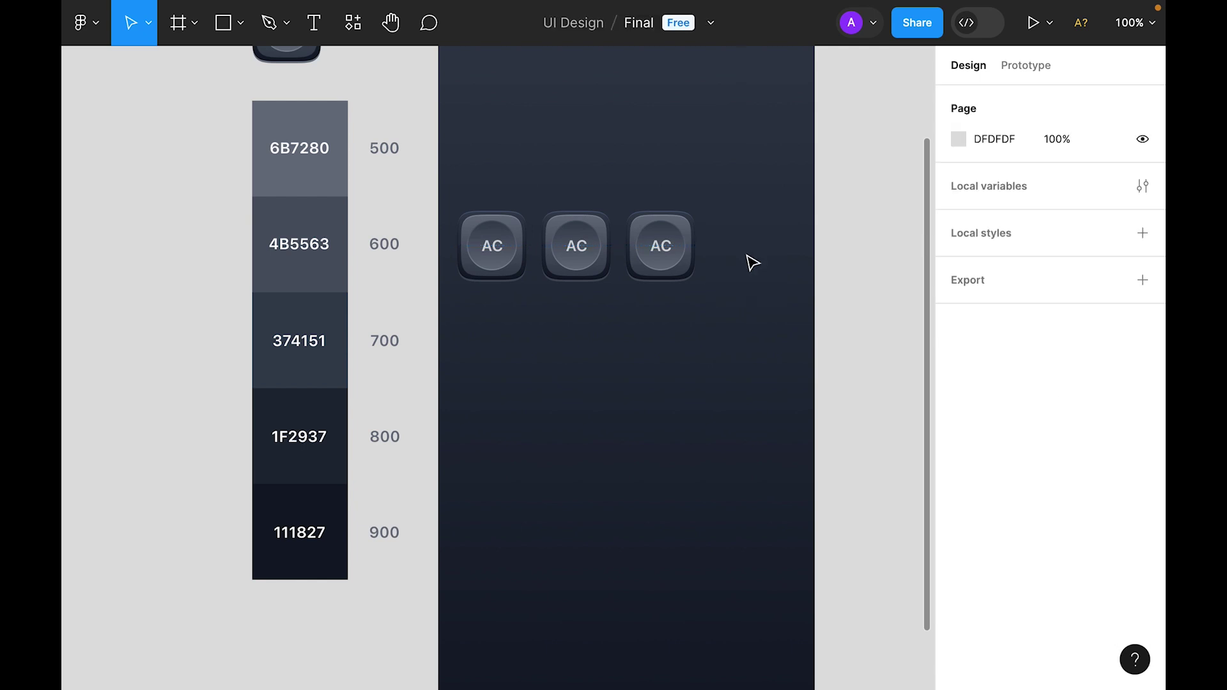
left_click_drag(704, 349, 485, 238)
left_click(1004, 307)
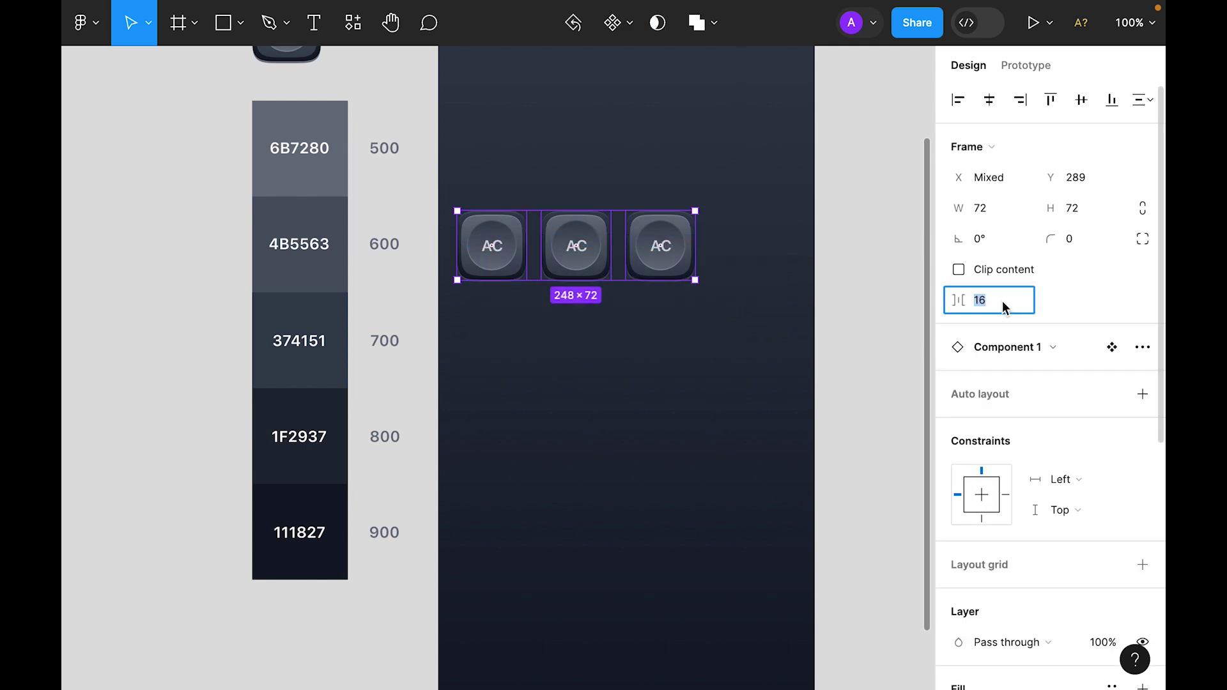
key("Return")
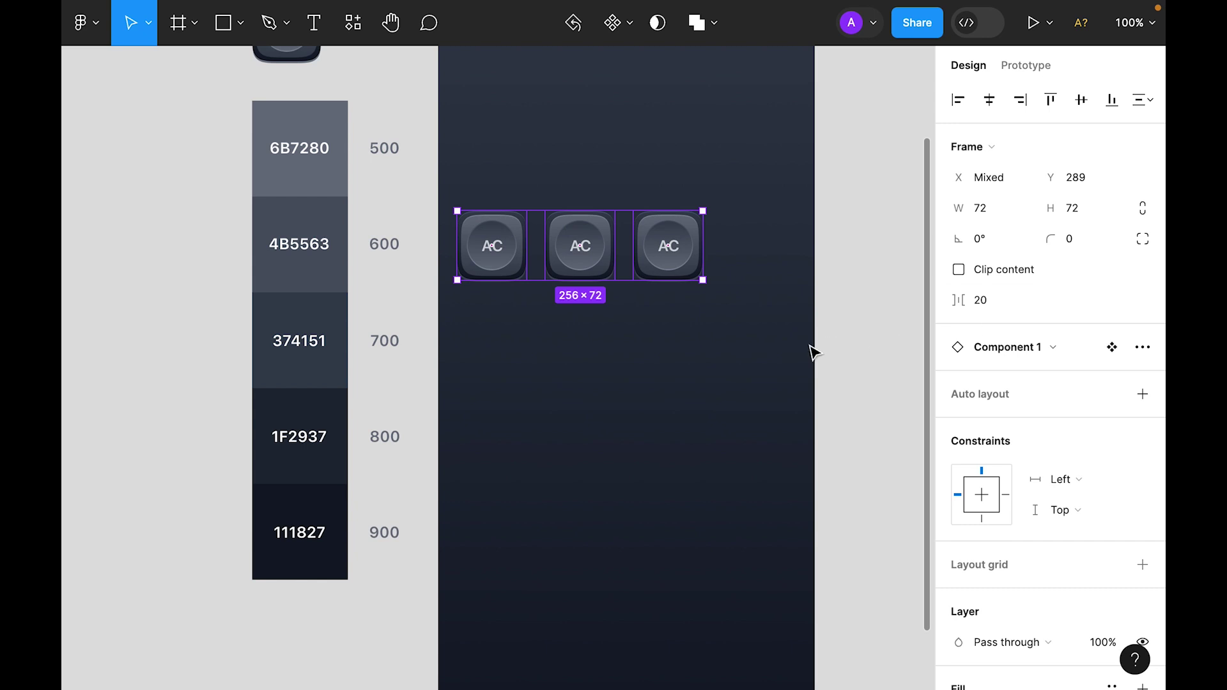
Step: Duplicate the three-button row downward into five rows with 20 px gaps
left_click_drag(758, 372, 505, 341)
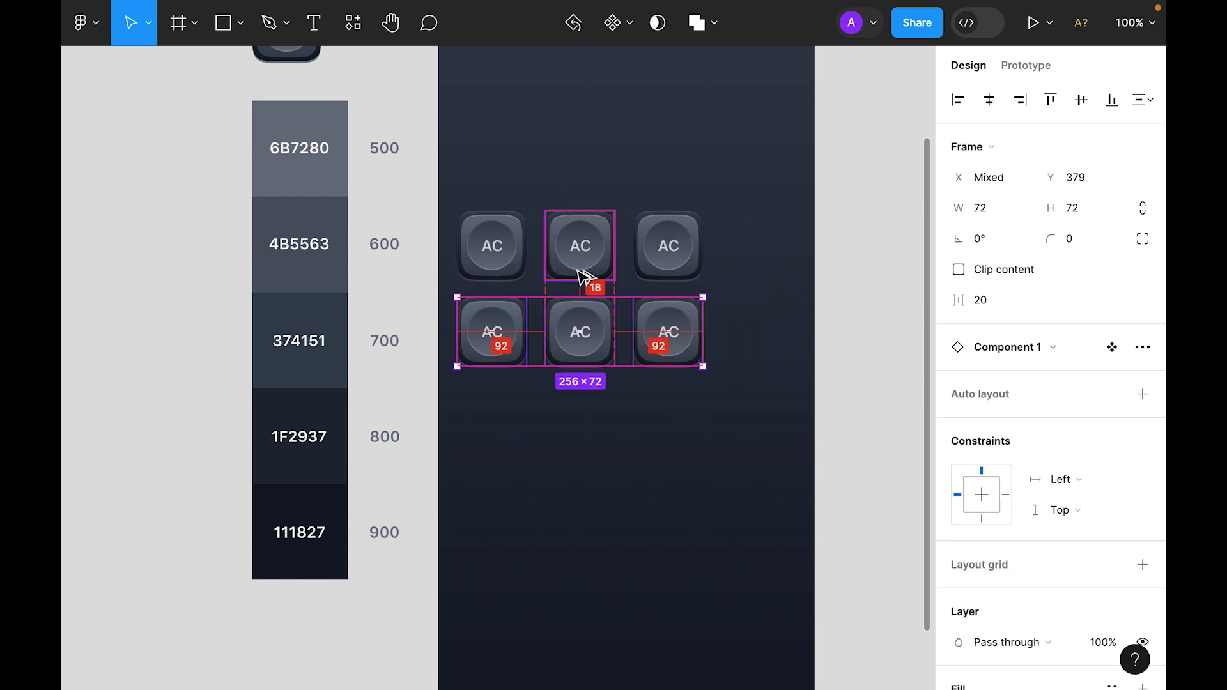
key("Down")
key("Down")
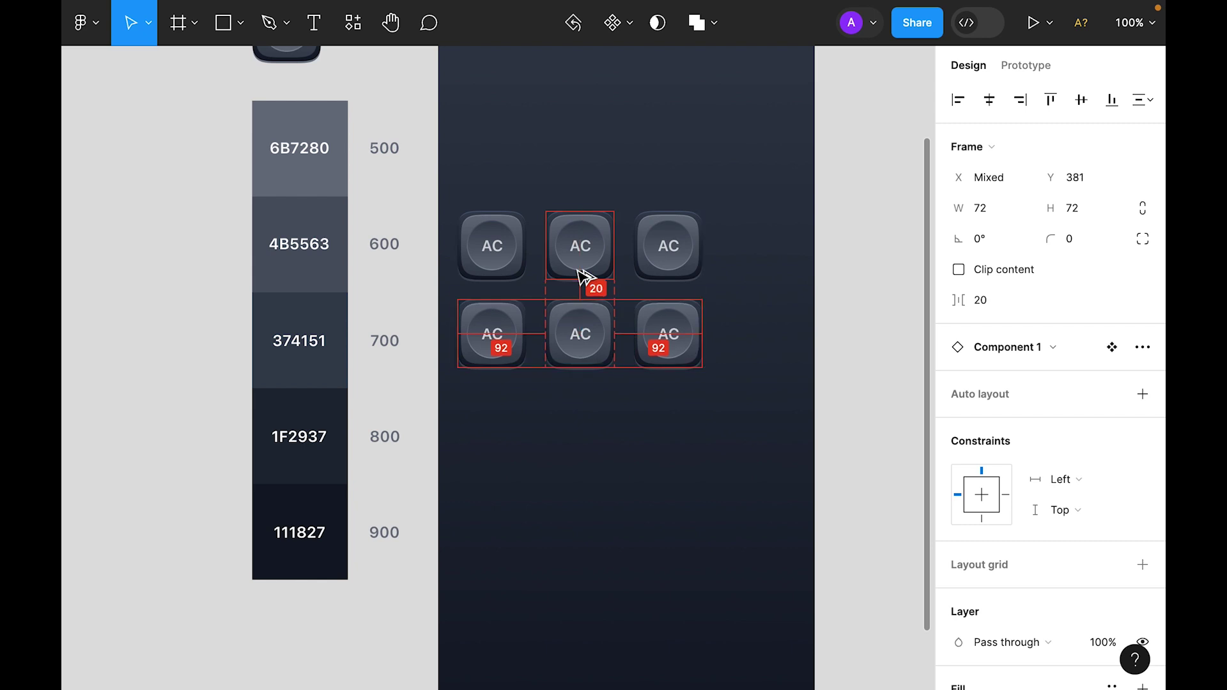
key("ctrl+d")
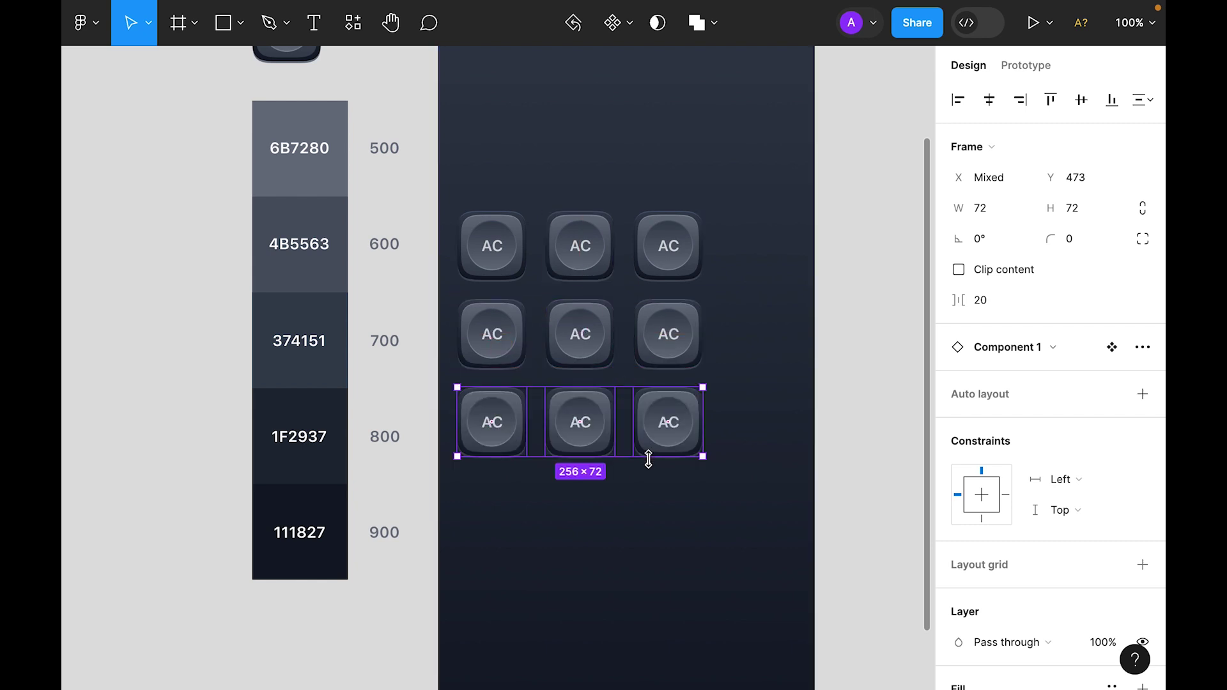
key("ctrl+d")
key("ctrl+d")
key("Escape")
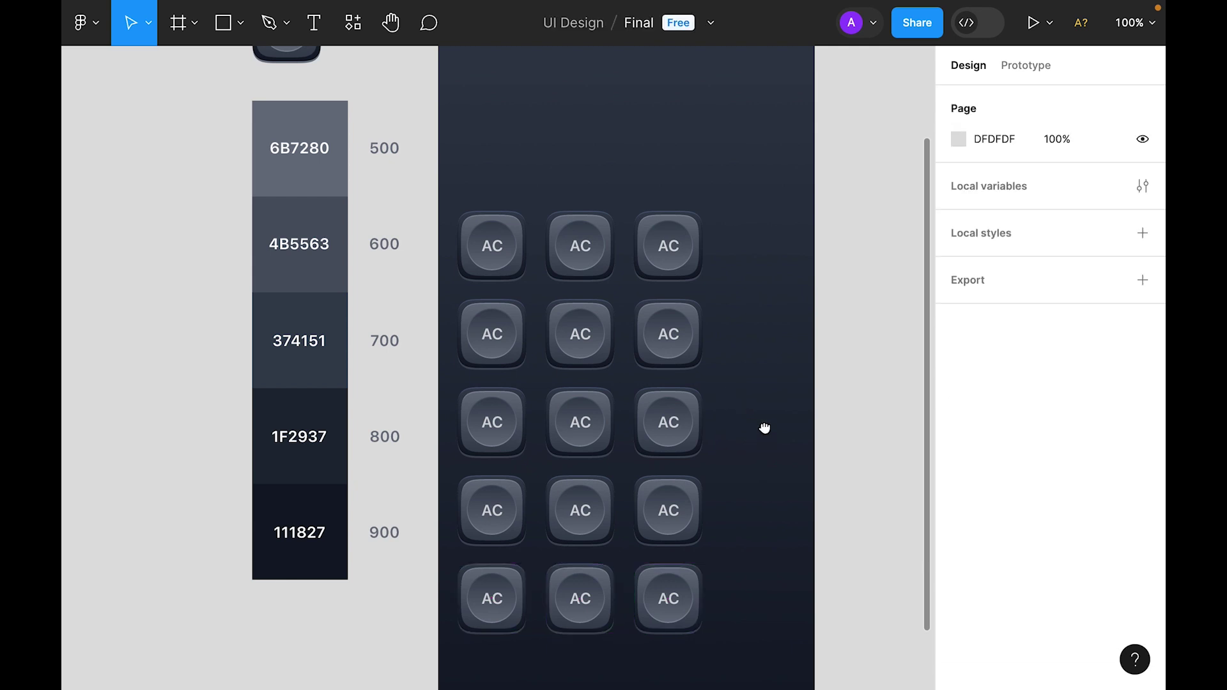
left_click_drag(761, 438, 789, 417)
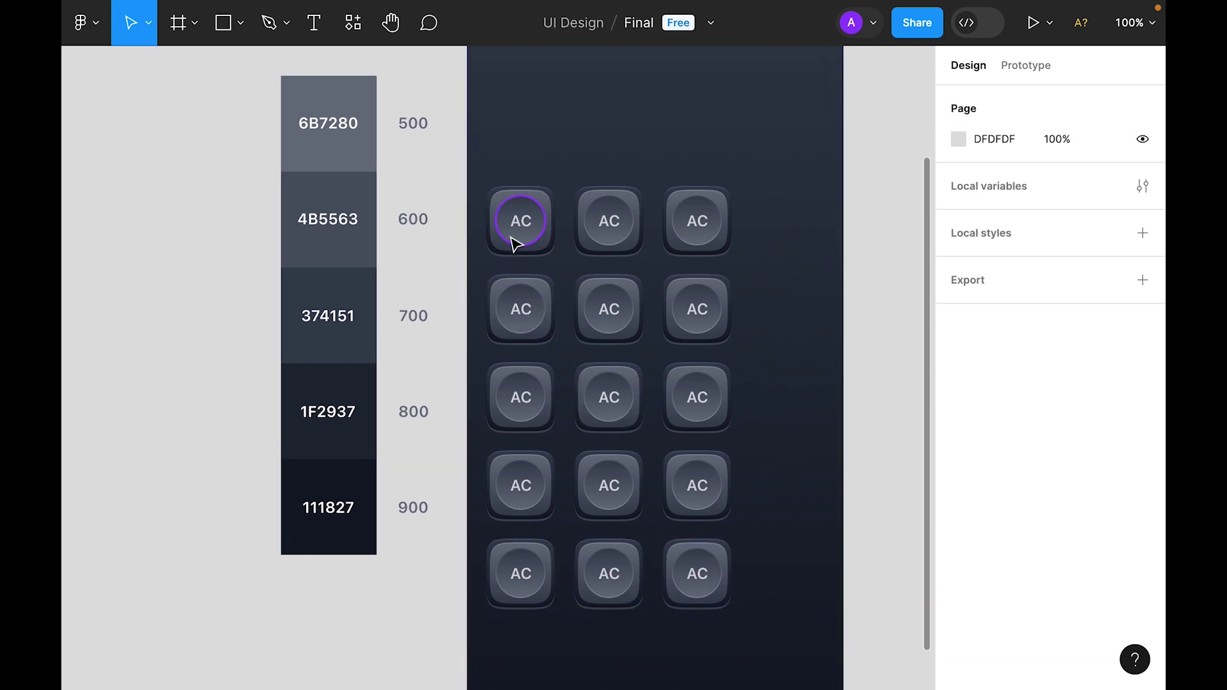
Step: Relabel the top-row middle and right buttons as +/- and %
double_click(604, 220)
double_click(603, 219)
type("+/")
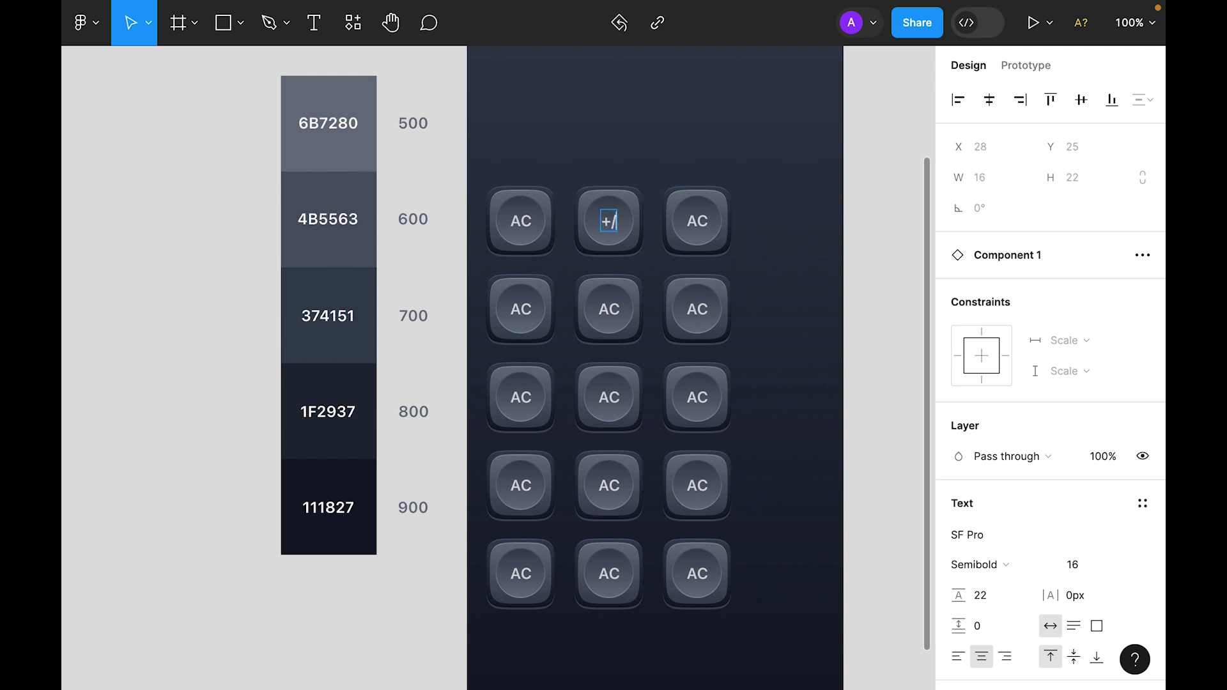
key("Escape")
double_click(697, 221)
type("%")
key("Escape")
Step: Label the second-row keys 7, 8 and 9
double_click(521, 309)
type("7")
key("Escape")
double_click(610, 308)
type("8")
double_click(698, 309)
type("9")
Step: Label the next rows' keys 4, 5 and 1, 2, 3
double_click(521, 397)
type("4")
double_click(609, 397)
type("5")
double_click(521, 486)
type("1")
double_click(609, 485)
type("2")
double_click(697, 486)
type("3")
Step: Delete the bottom-middle button, label the bottom-left key 0 and widen it across the gap
left_click(614, 588)
key("Delete")
double_click(522, 574)
type("0")
key("Escape")
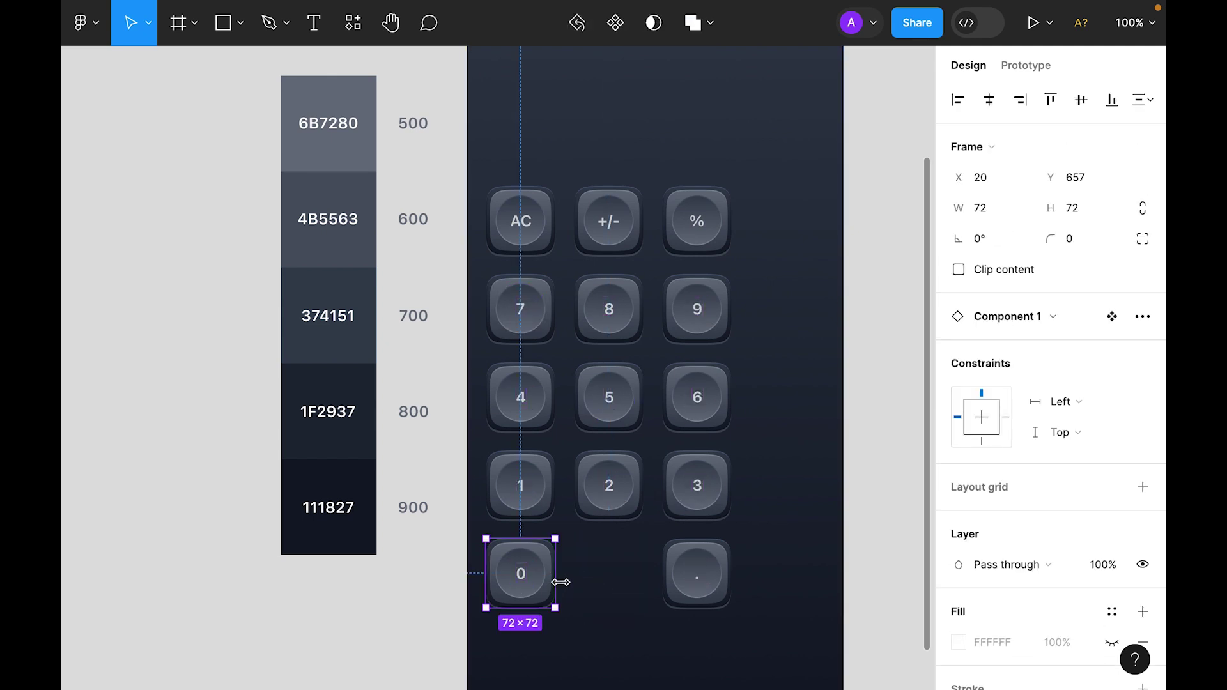
left_click_drag(555, 574, 643, 573)
Step: Duplicate the main AC component to its left
left_click(797, 494)
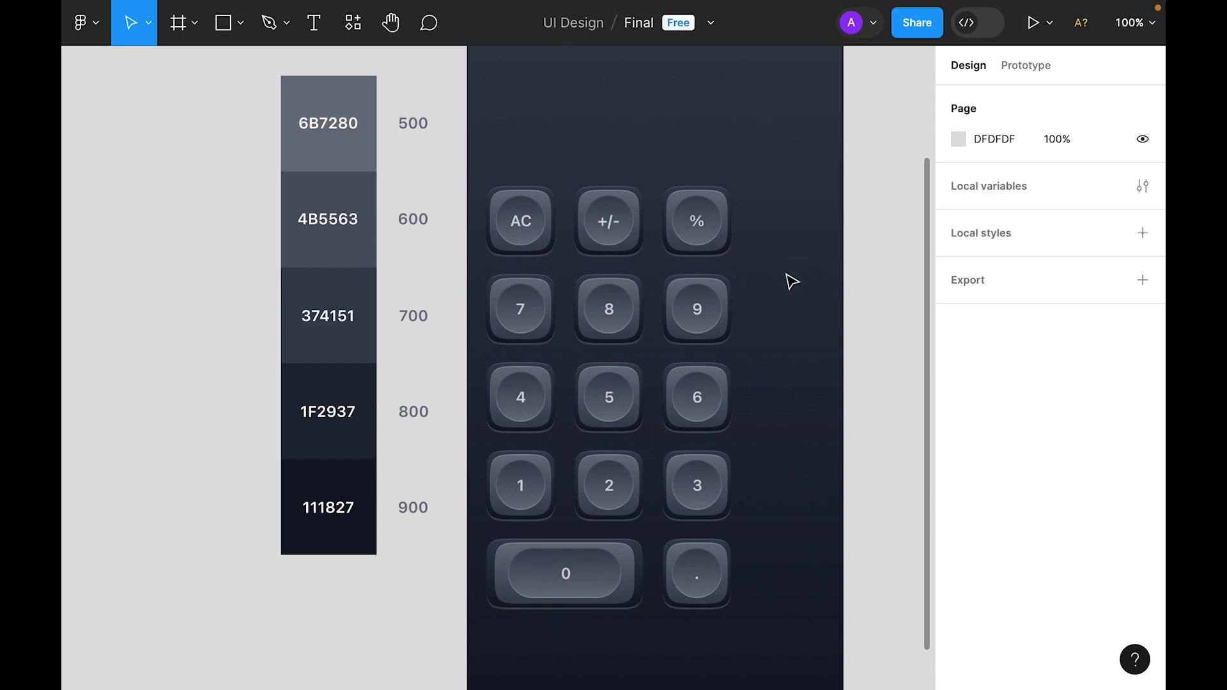
scroll(324, 505, "down", 3)
left_click(327, 152)
left_click_drag(326, 151, 260, 152)
Step: Detach the copied AC button and select its inner rounded square
right_click(261, 152)
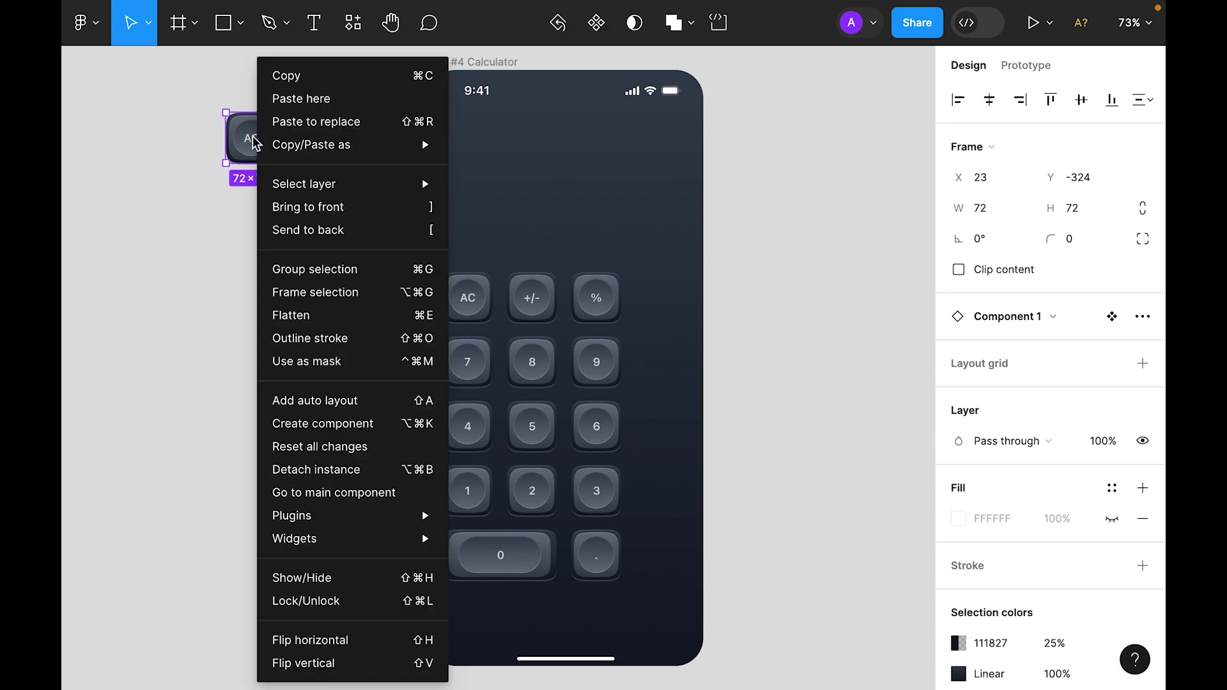
left_click(359, 471)
key("shift+2")
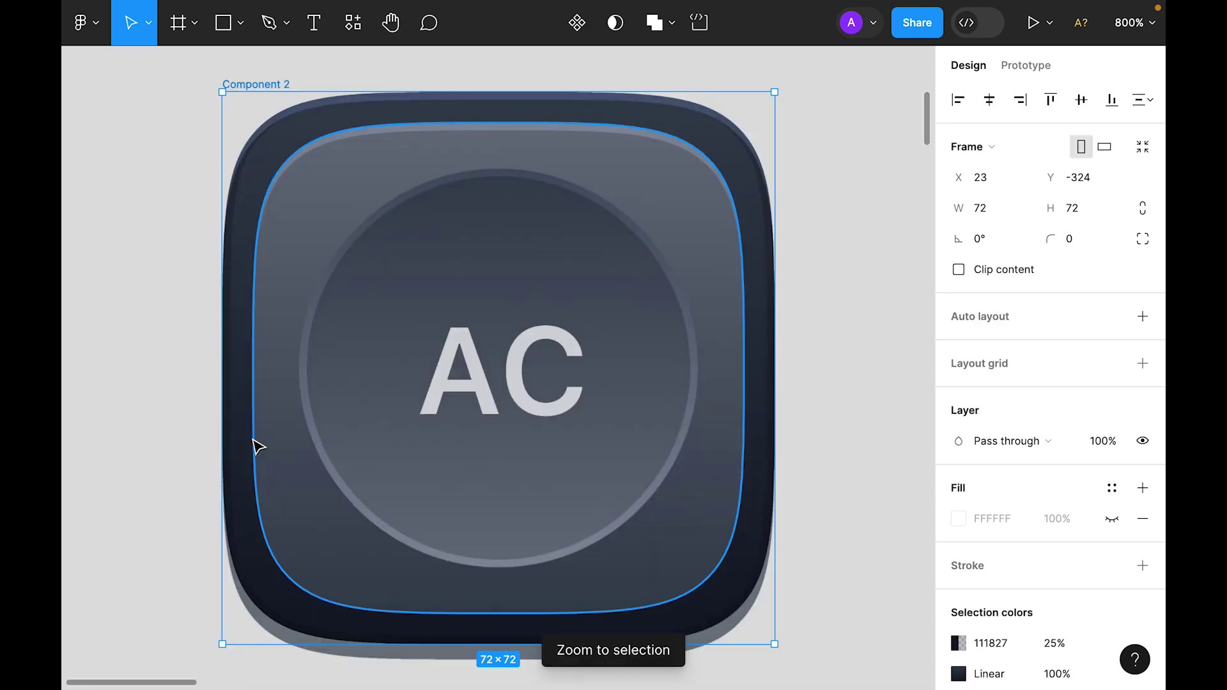
scroll(255, 429, "down", 2)
left_click(269, 404)
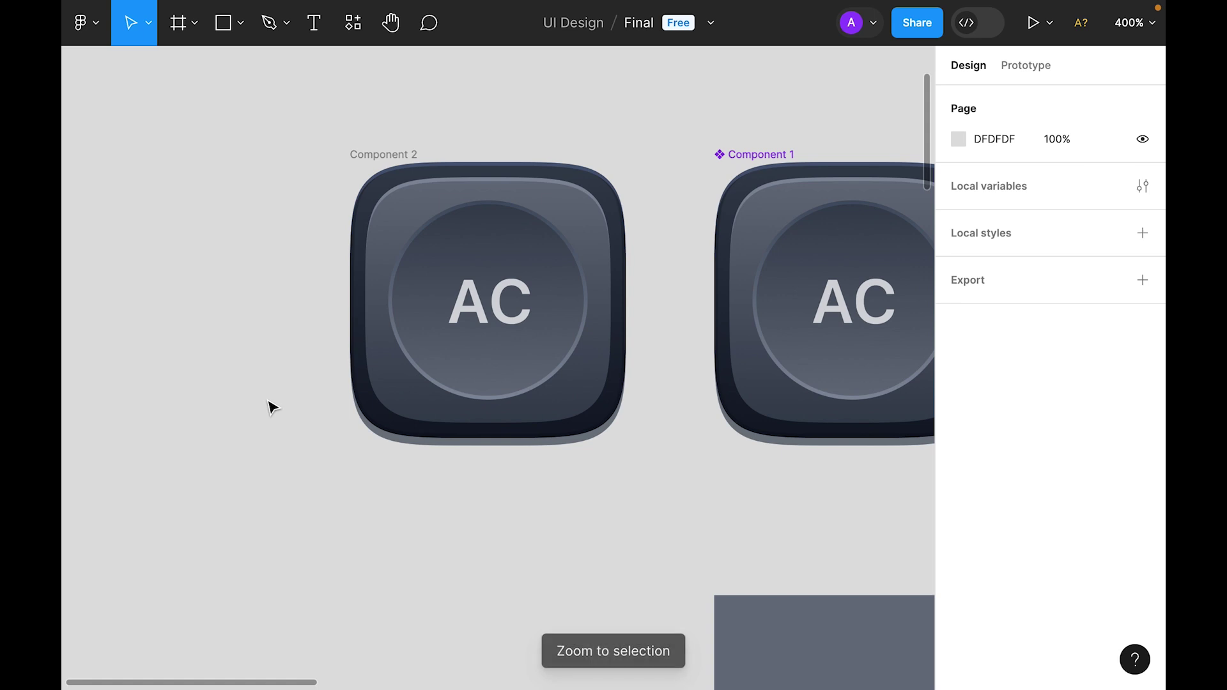
left_click(377, 390)
scroll(1041, 451, "down", 1)
Step: Set the square's gradient stops to CA8A04 at the bottom and FDE047 at the top
left_click(958, 446)
left_click(916, 188)
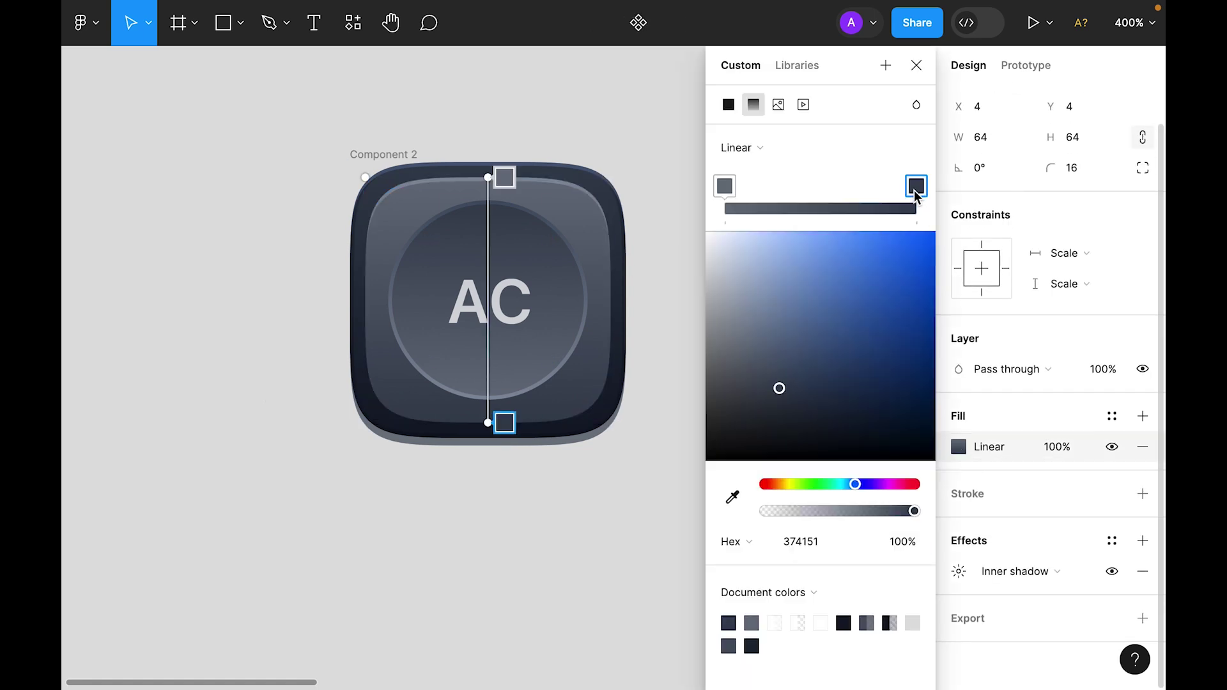
left_click(829, 544)
type("CA8A")
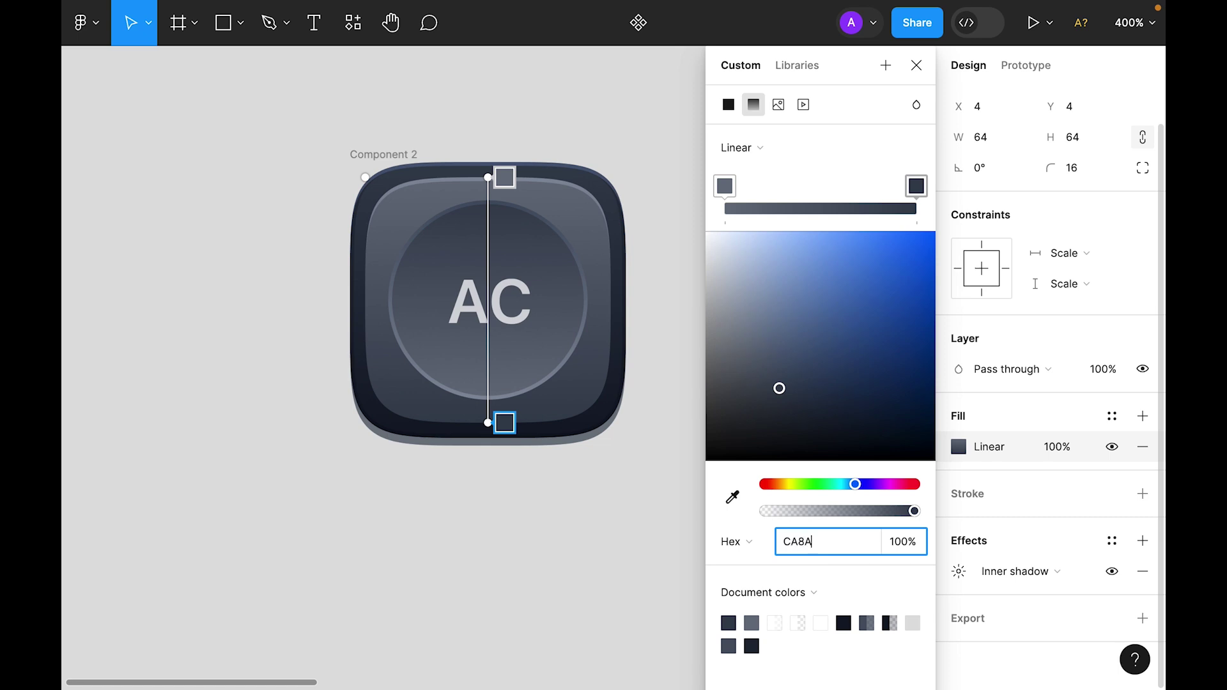
type("04")
key("Return")
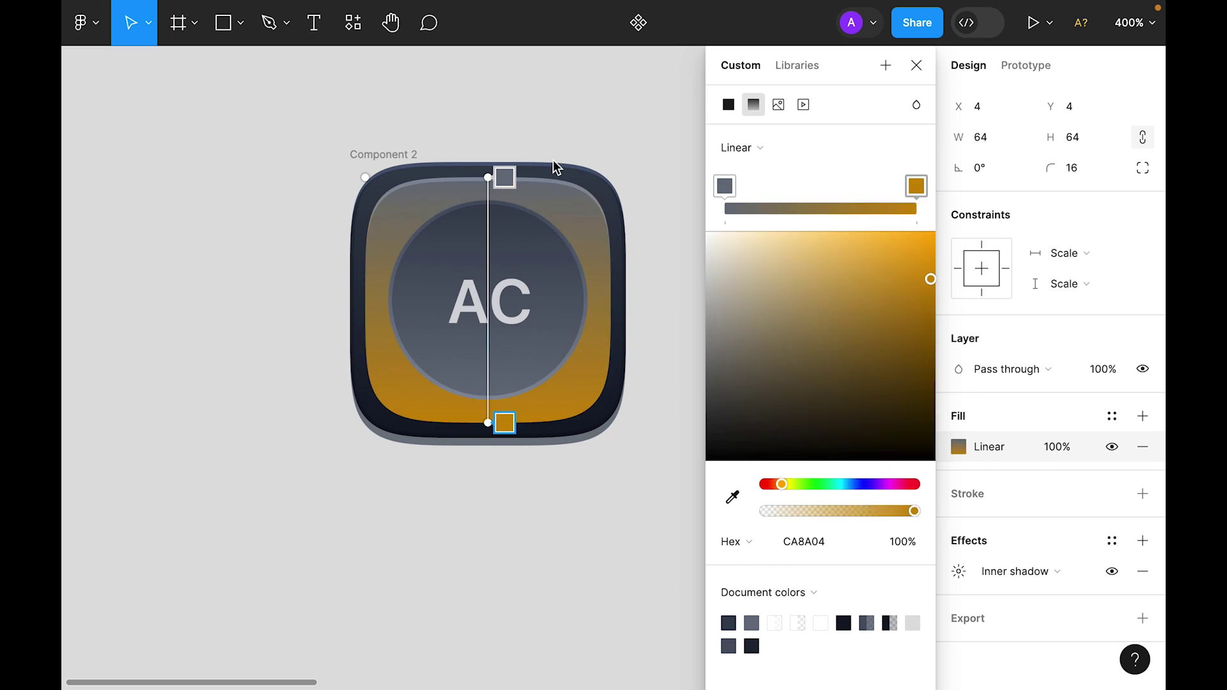
left_click(489, 178)
left_click(836, 545)
type("FDe047")
key("Return")
left_click(614, 537)
key("ctrl+minus")
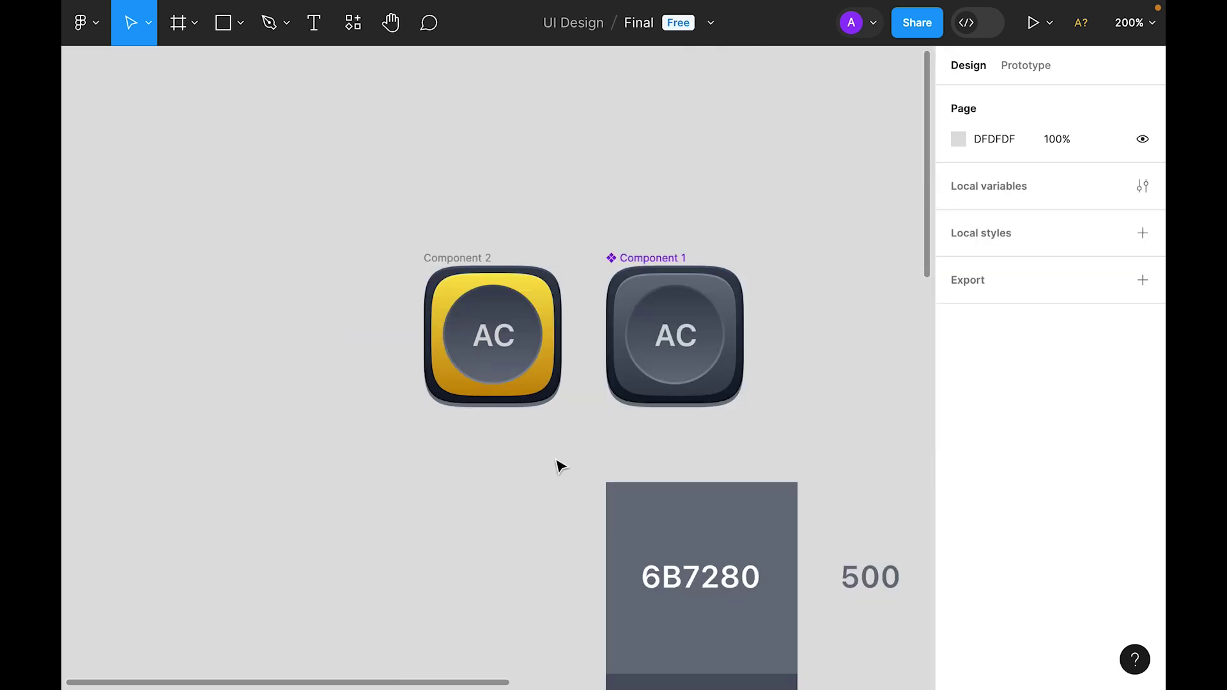
Step: Sample the rim's gold and the icon's yellow as the inner circle's gradient stops
scroll(537, 353, "up", 3)
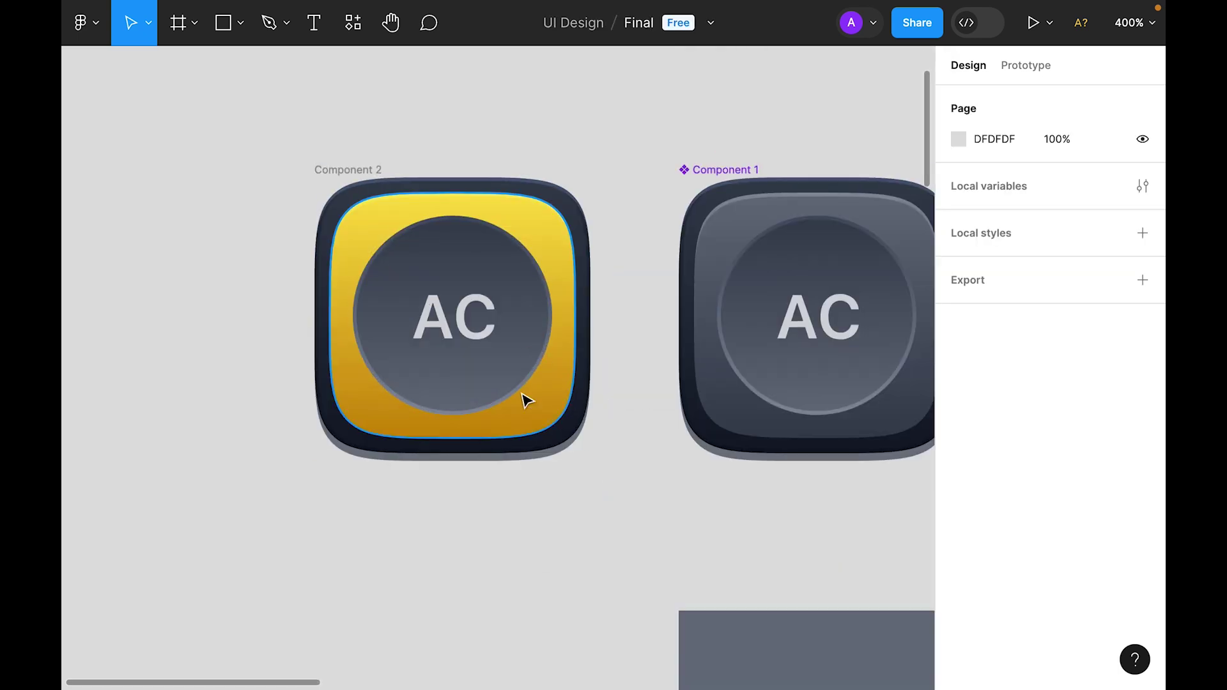
left_click(523, 397)
left_click(590, 505)
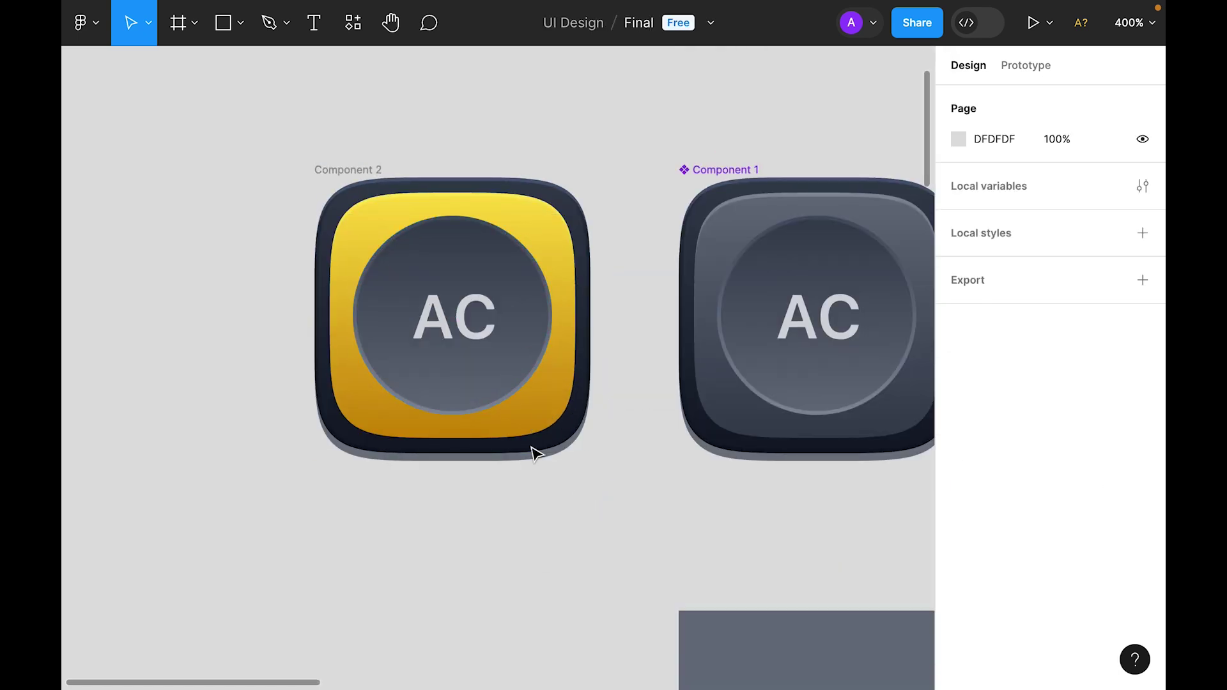
double_click(491, 373)
left_click(735, 505)
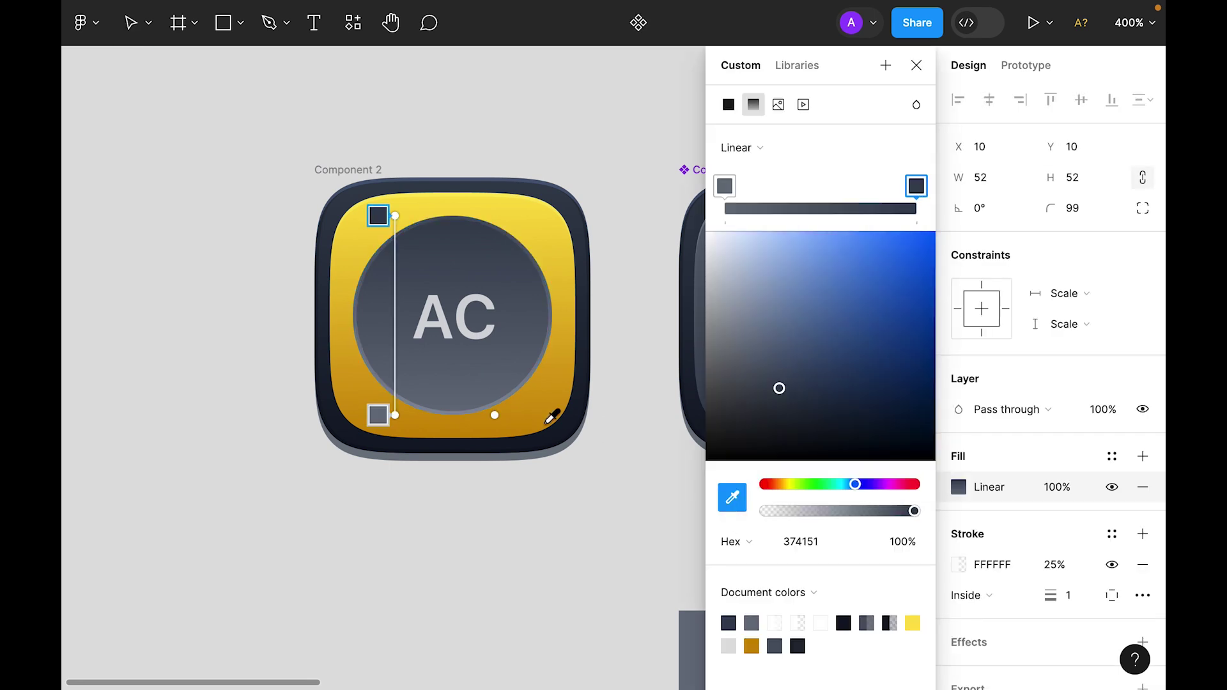
left_click(453, 433)
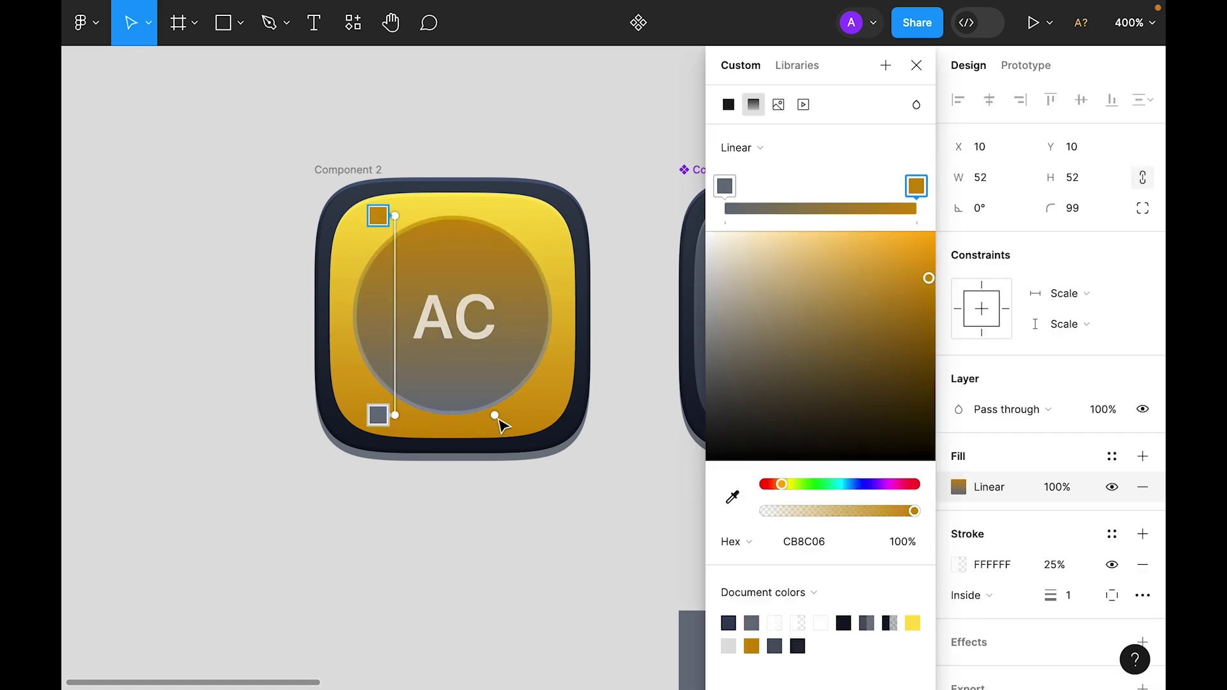
left_click(725, 186)
left_click(732, 497)
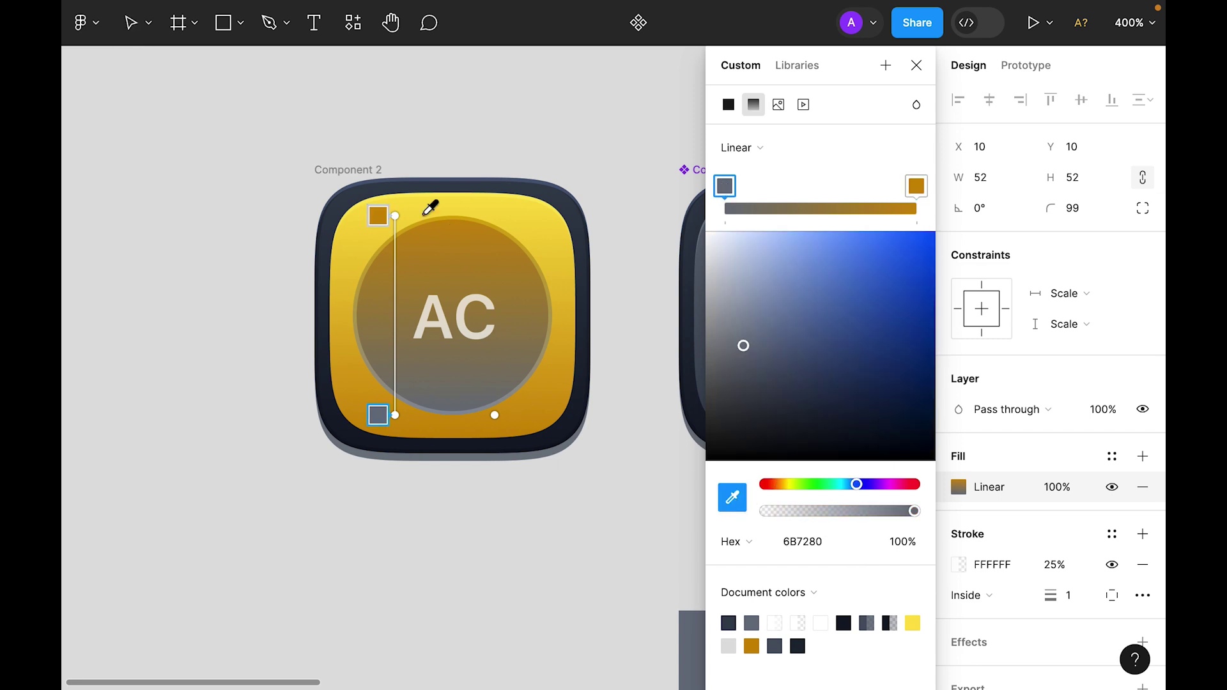
left_click(454, 194)
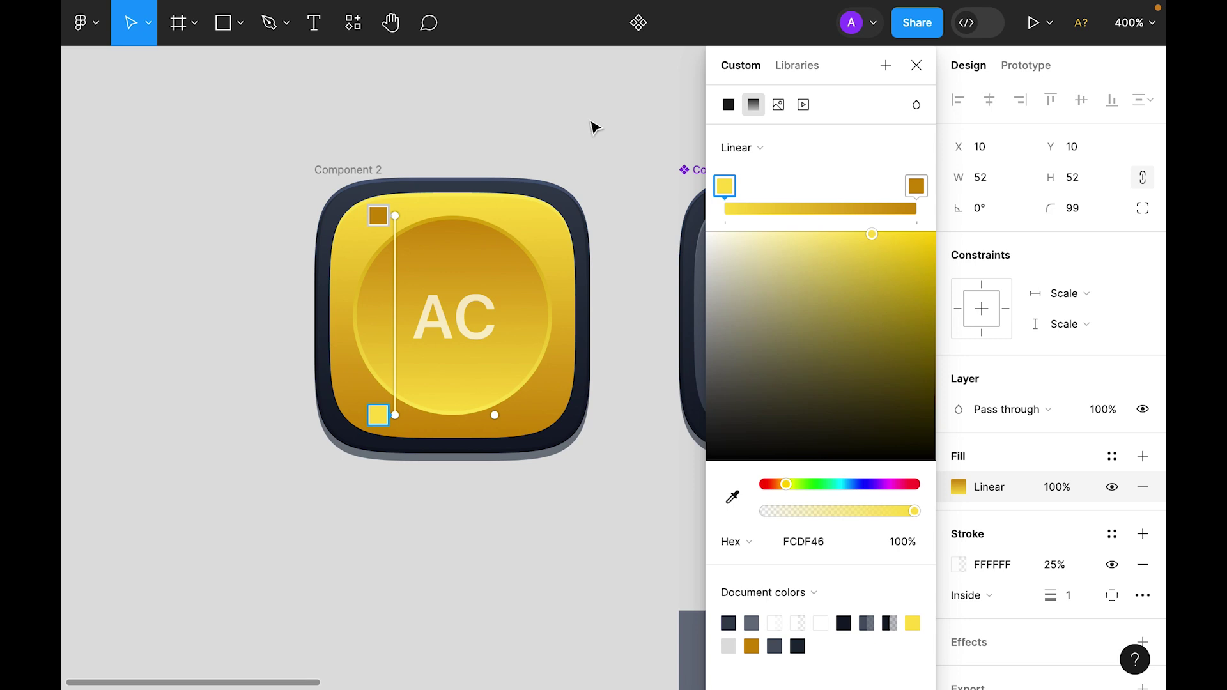
left_click(593, 127)
Step: Make the yellow button's AC label dark grey 1F2937
double_click(452, 334)
scroll(448, 319, "down", 6)
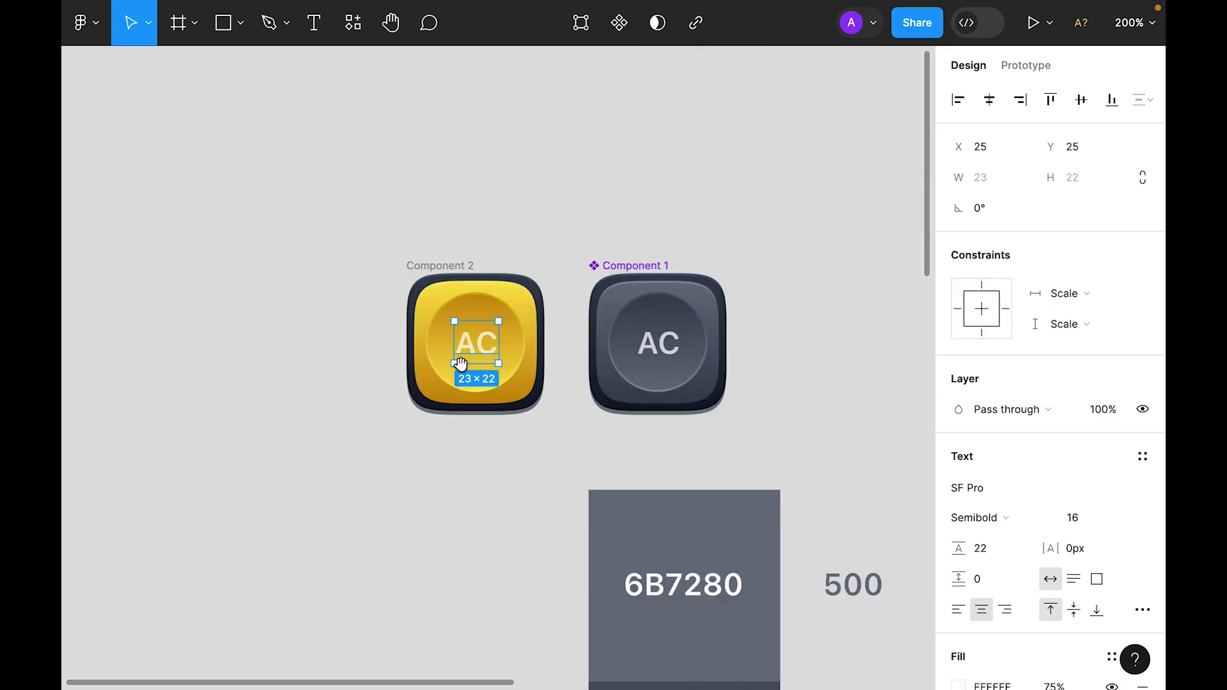
scroll(403, 307, "down", 5)
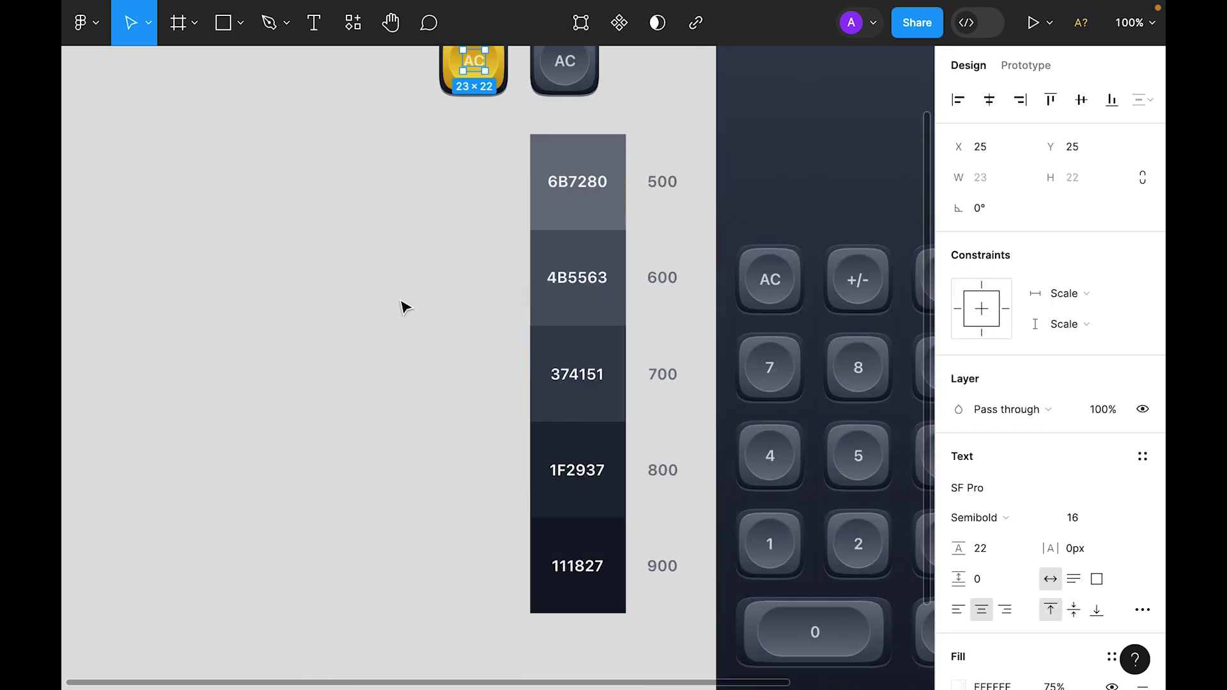
scroll(403, 307, "right", 2)
key("i")
left_click(492, 489)
left_click(399, 476)
scroll(358, 441, "up", 4)
scroll(322, 401, "down", 1)
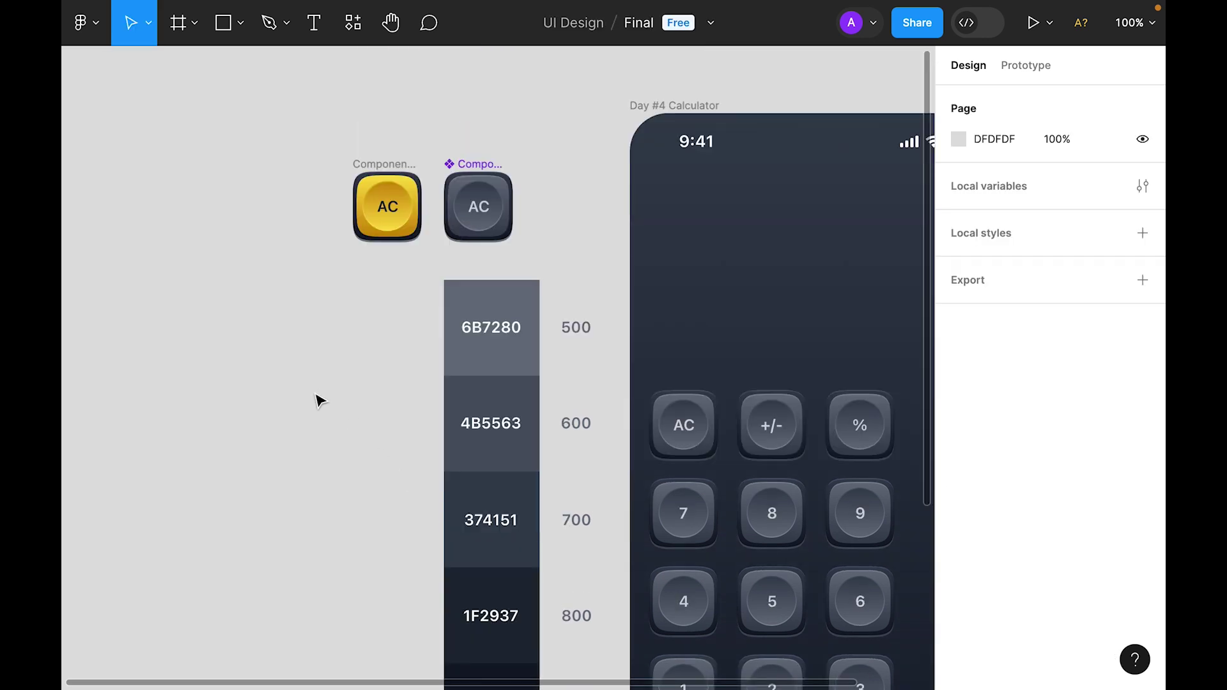
Step: Turn the yellow Component 2 button into a component
key("ctrl+minus")
key("ctrl+equal")
scroll(379, 207, "up", 5, "ctrl")
scroll(392, 433, "up", 1)
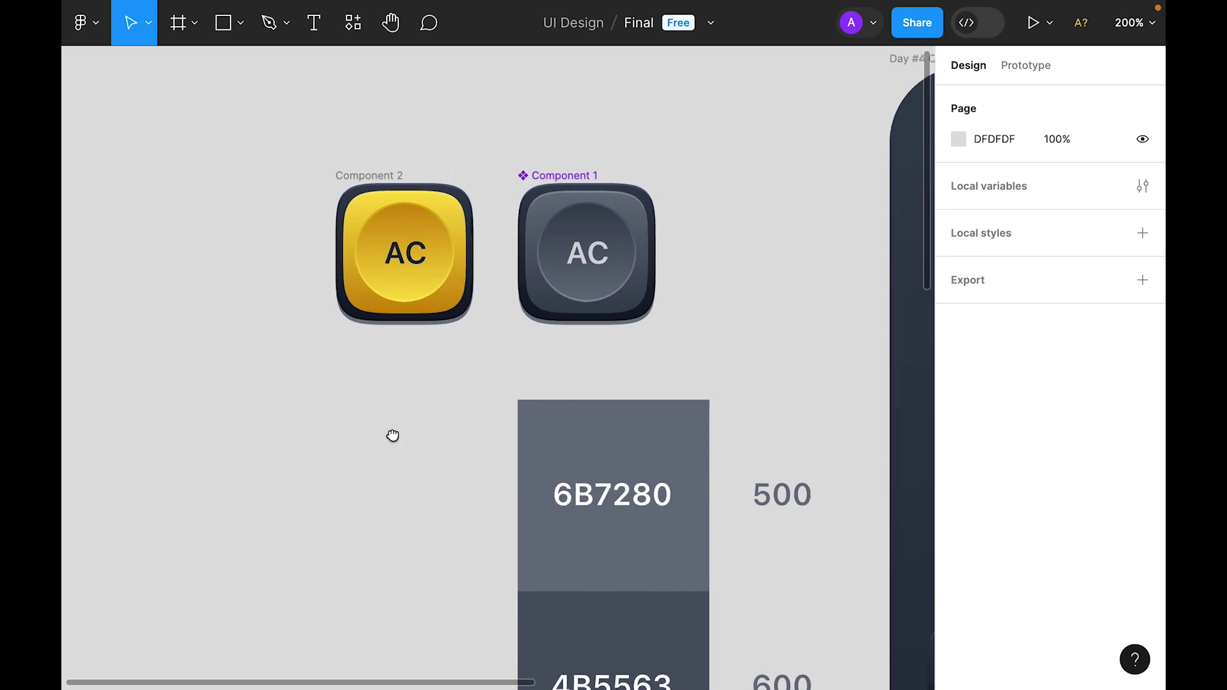
left_click(403, 187)
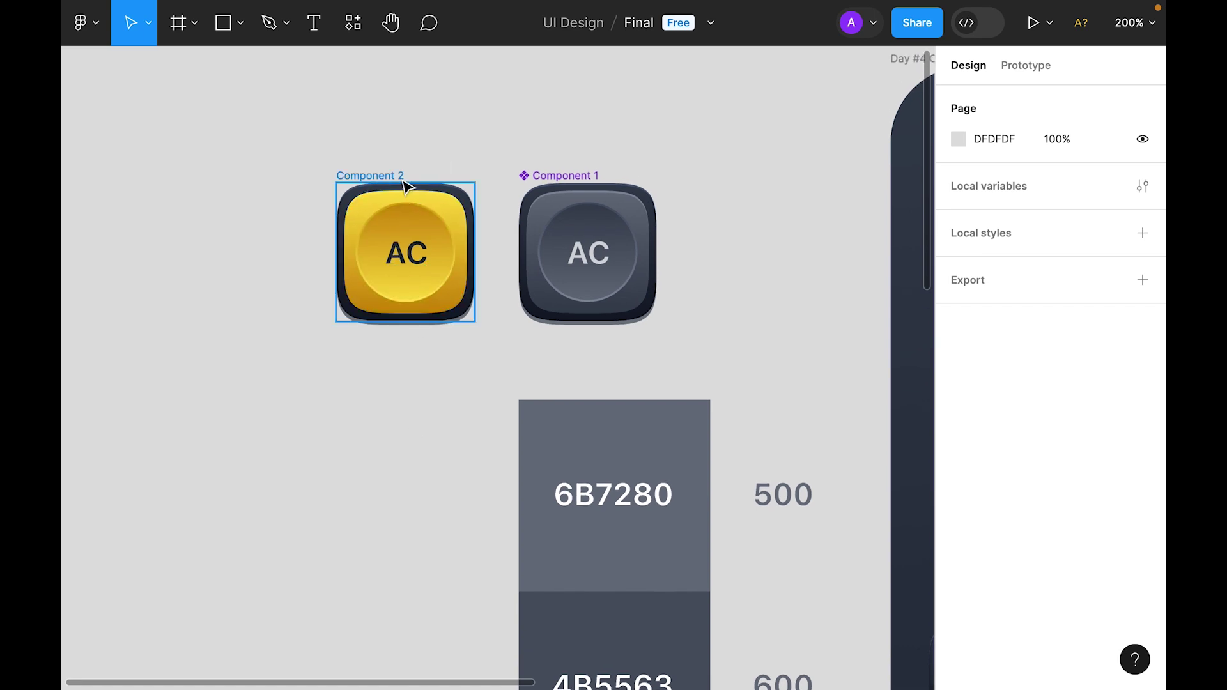
left_click(577, 22)
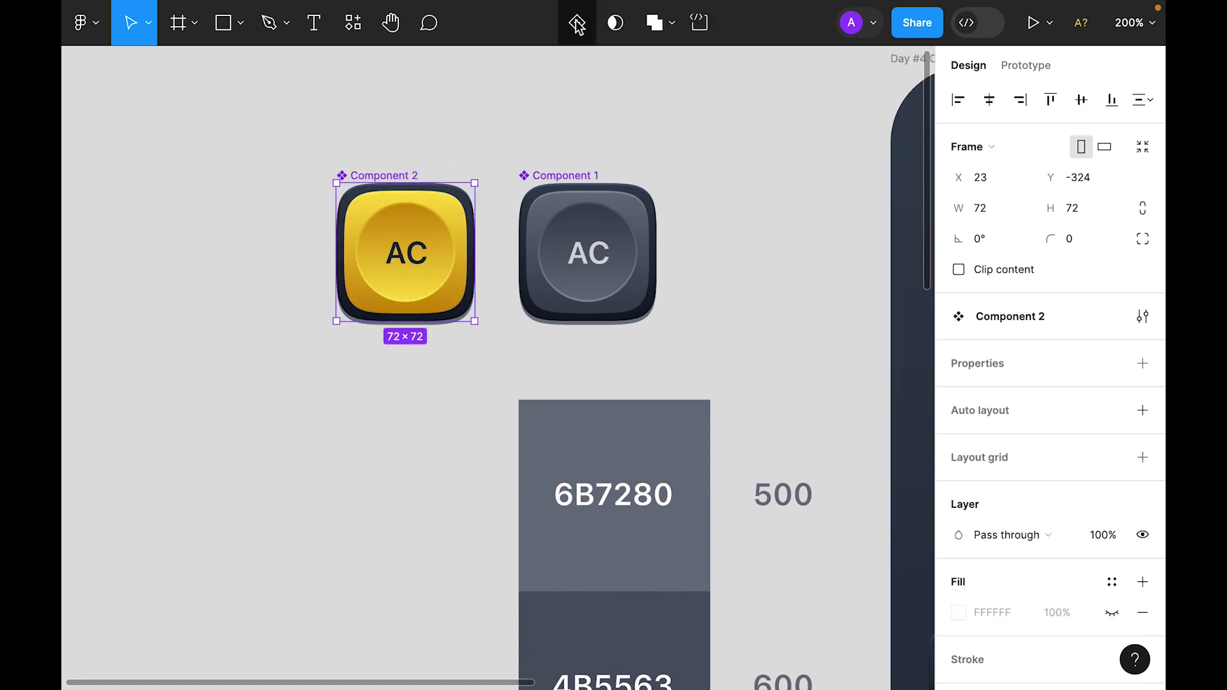
Step: Paste the yellow button into the calculator frame and align it in the top-right slot
scroll(417, 424, "down", 5, "ctrl")
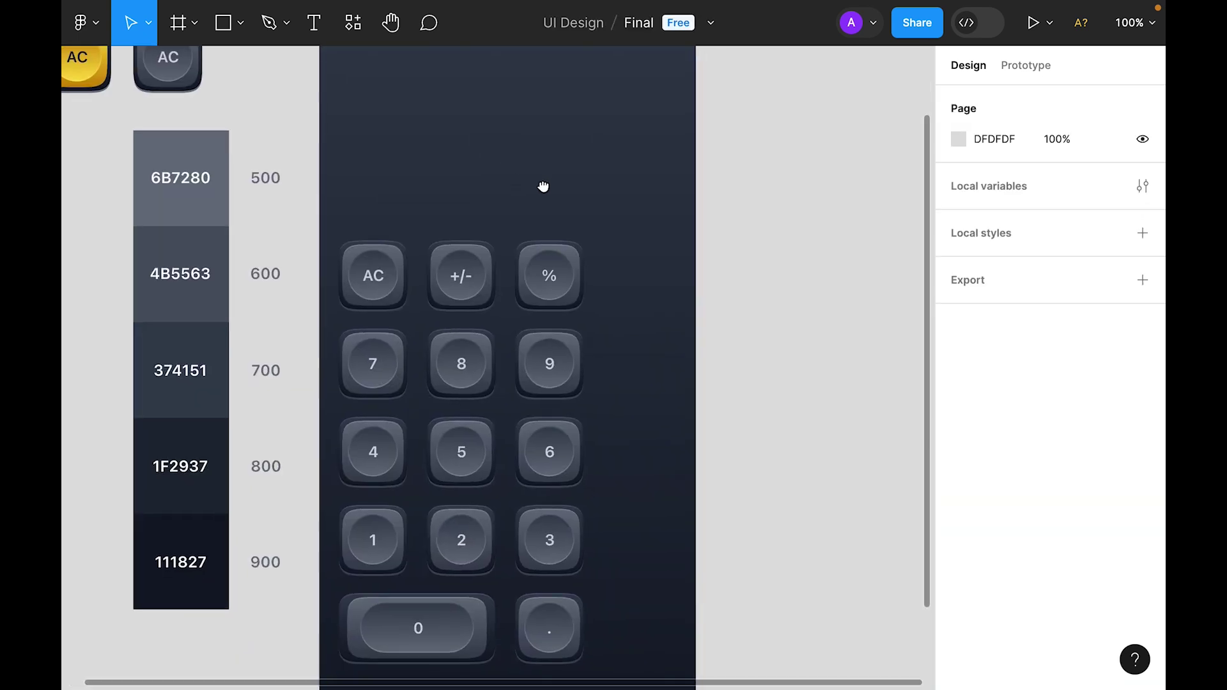
scroll(709, 287, "left", 3)
right_click(709, 287)
left_click(762, 121)
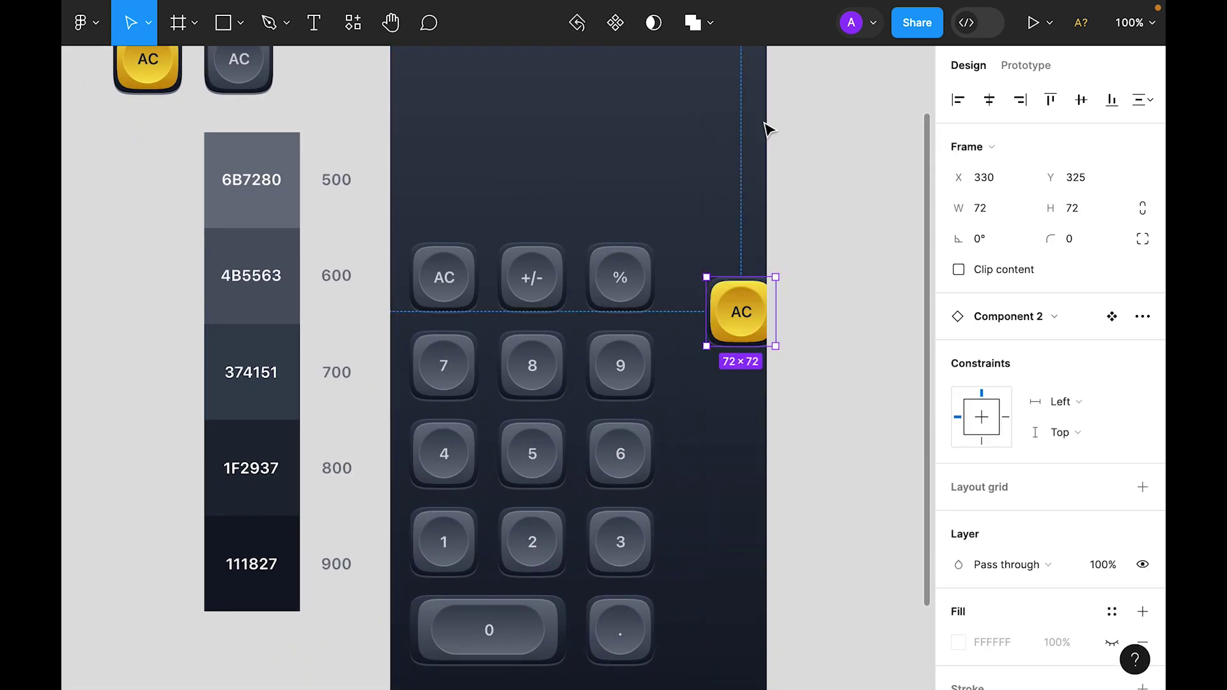
left_click(811, 246)
left_click_drag(741, 311, 711, 281)
key("alt")
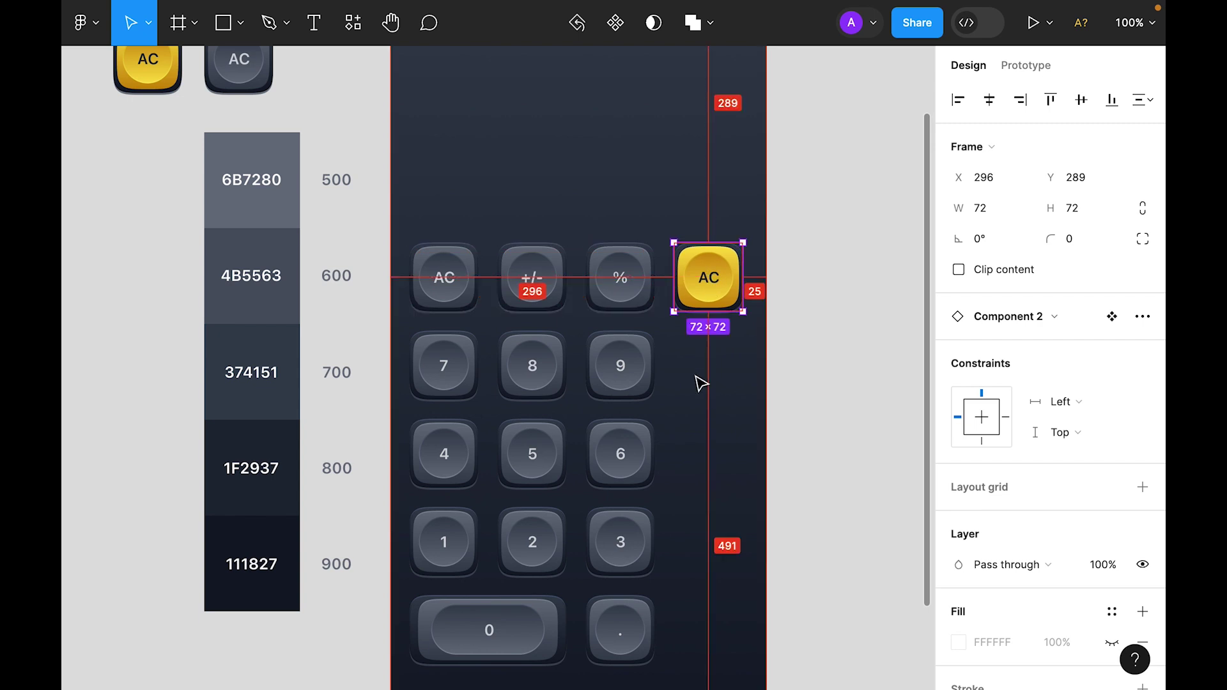
key("Right")
key("Right")
key("Right")
key("Right")
key("Right")
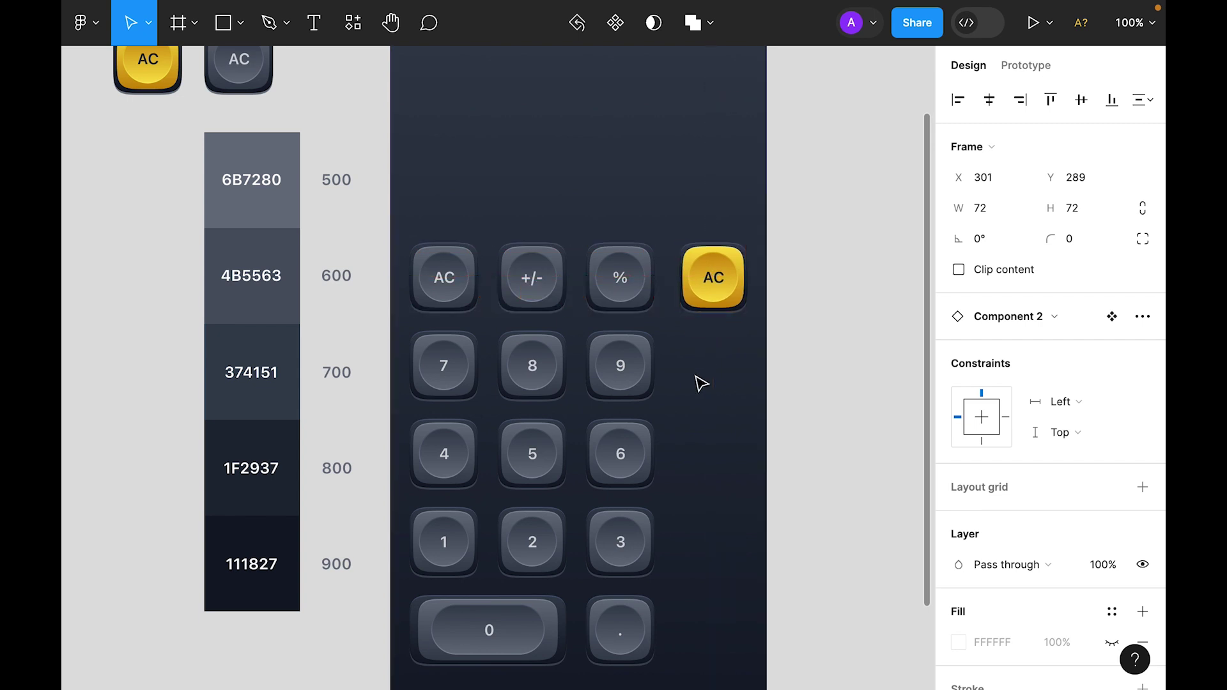
left_click(816, 339)
Step: Duplicate the yellow key down into the rows below it
scroll(813, 345, "down", 3)
scroll(813, 345, "left", 2)
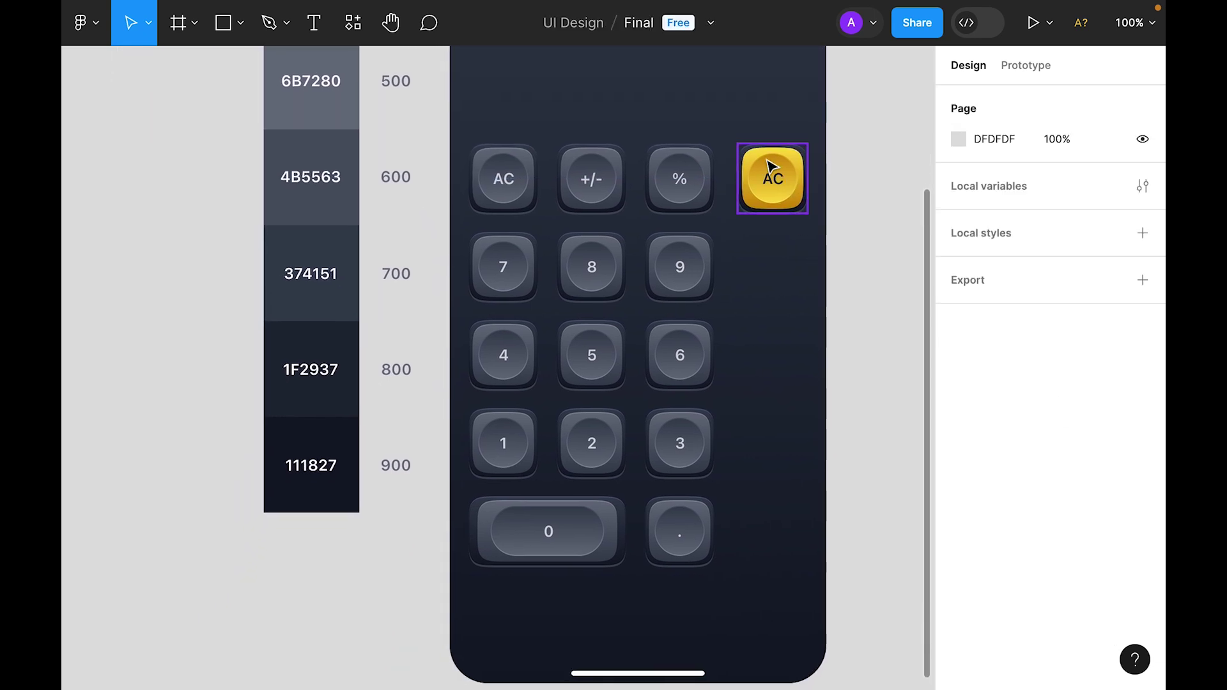
left_click(775, 195)
left_click_drag(775, 195, 775, 283)
key("ctrl+d")
key("ctrl+d")
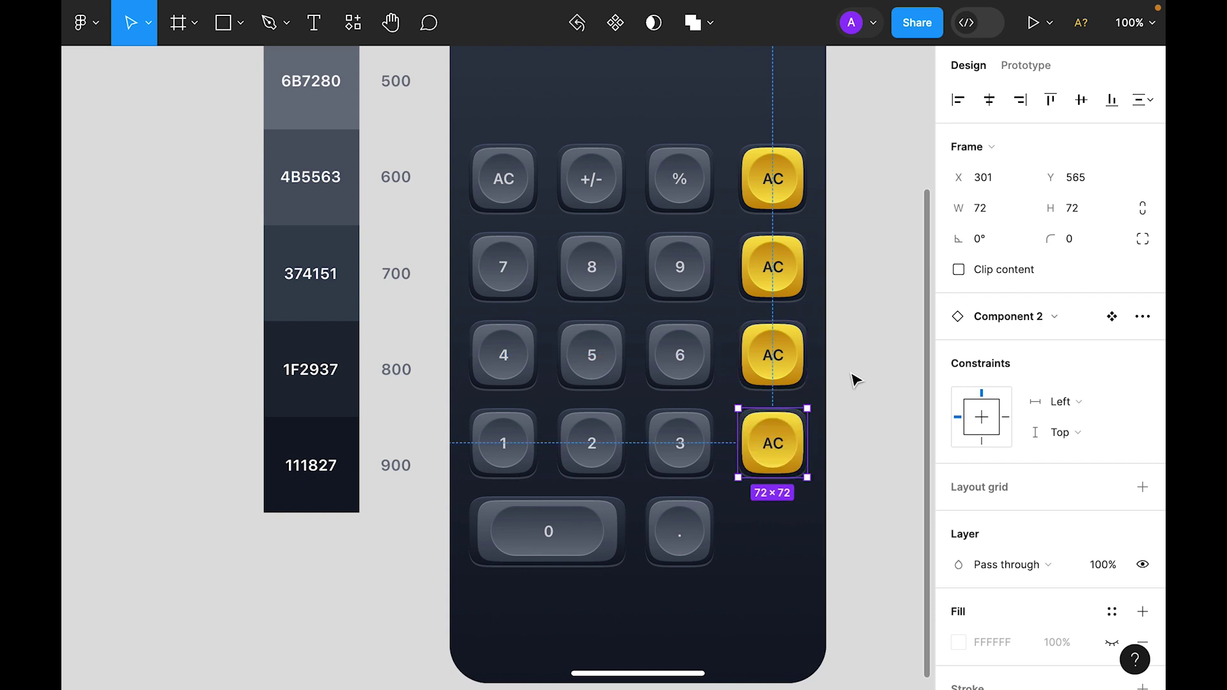
key("ctrl+d")
left_click(863, 326)
Step: Label the bottom two yellow keys = and +
double_click(778, 270)
double_click(778, 267)
key("Escape")
key("Escape")
double_click(773, 532)
type("=")
double_click(773, 443)
type("+")
Step: Label the upper yellow keys −, × and ÷
double_click(773, 356)
type("-")
double_click(772, 268)
type("×")
key("Escape")
key("Escape")
double_click(773, 179)
type("÷")
key("Escape")
key("Escape")
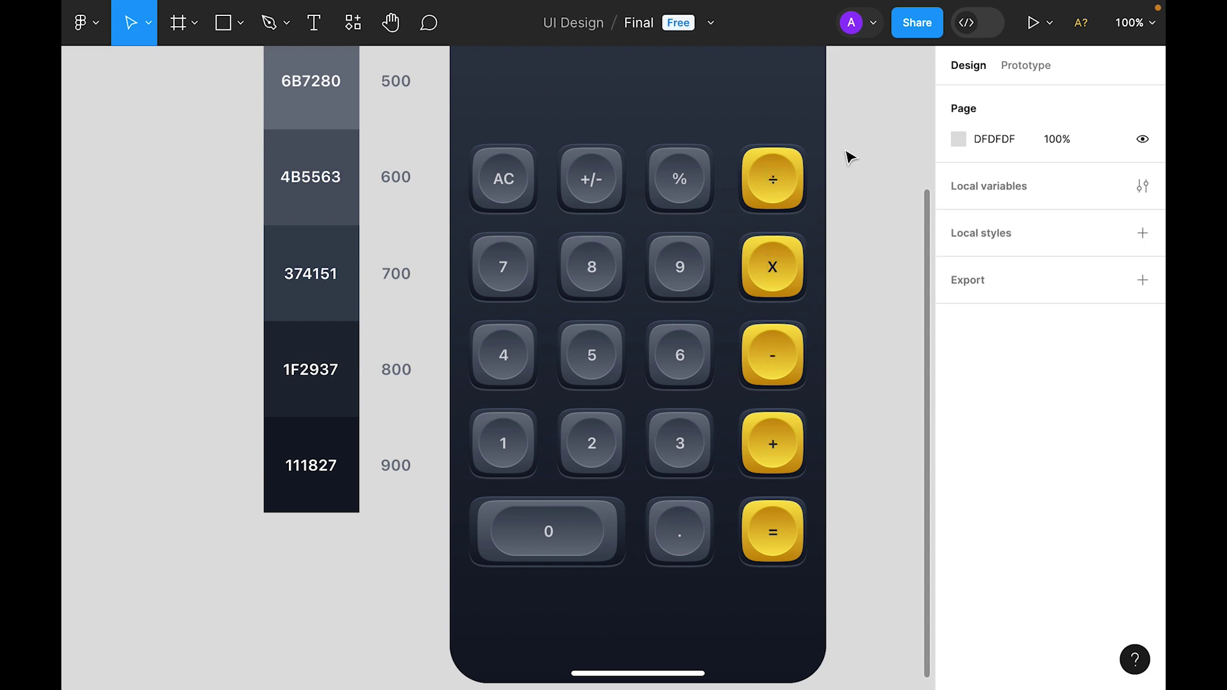
key("shift+1")
Step: Add the display text '123,45' above the keypad
key("t")
left_click(553, 188)
type("123,45")
Step: Make the 123,45 display text Light weight at font size 96
key("Escape")
scroll(1151, 406, "down", 3)
left_click(998, 307)
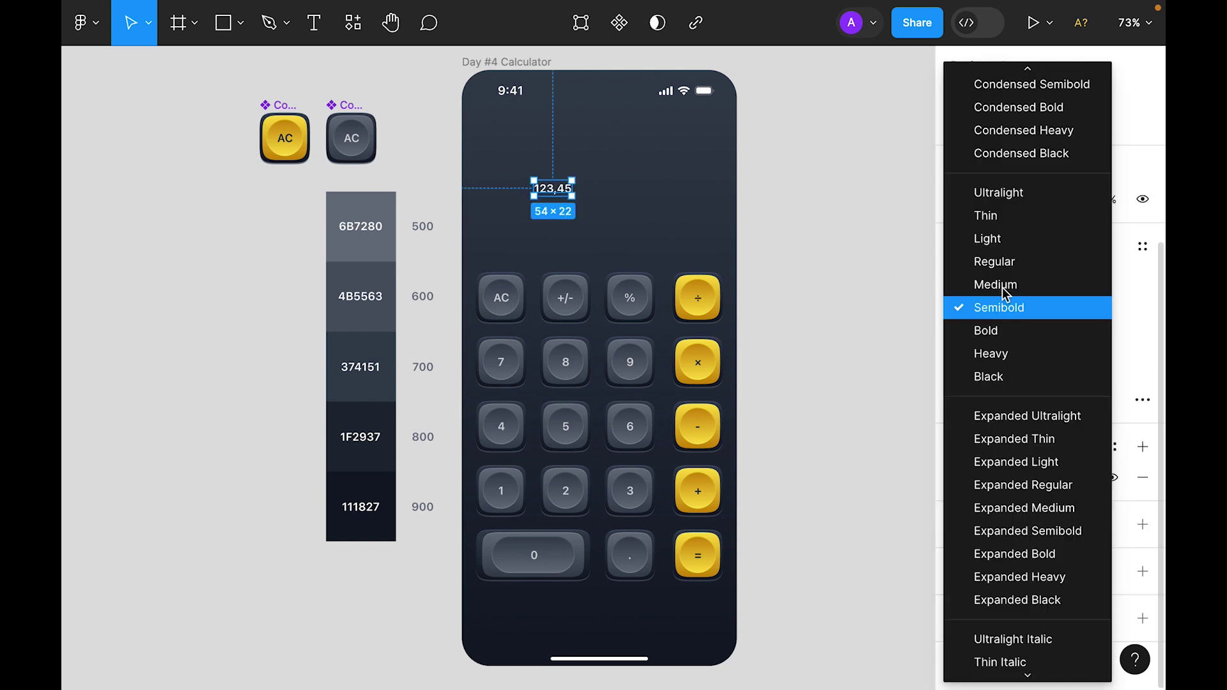
left_click(1018, 242)
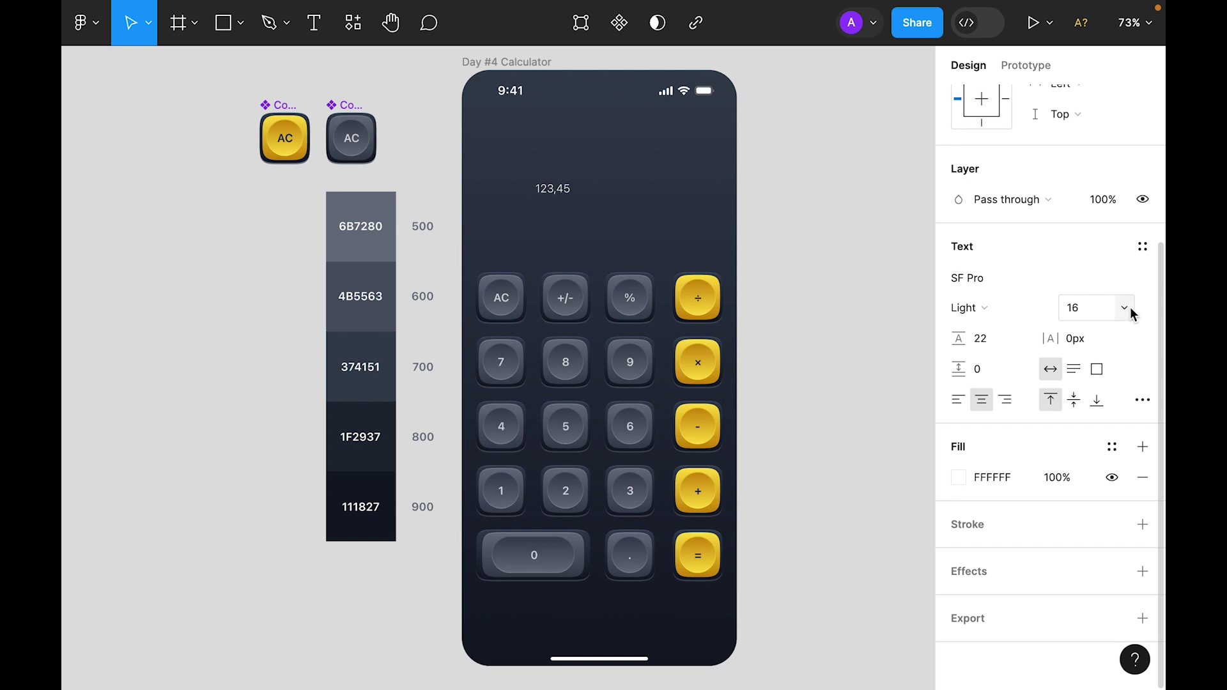
left_click(1129, 308)
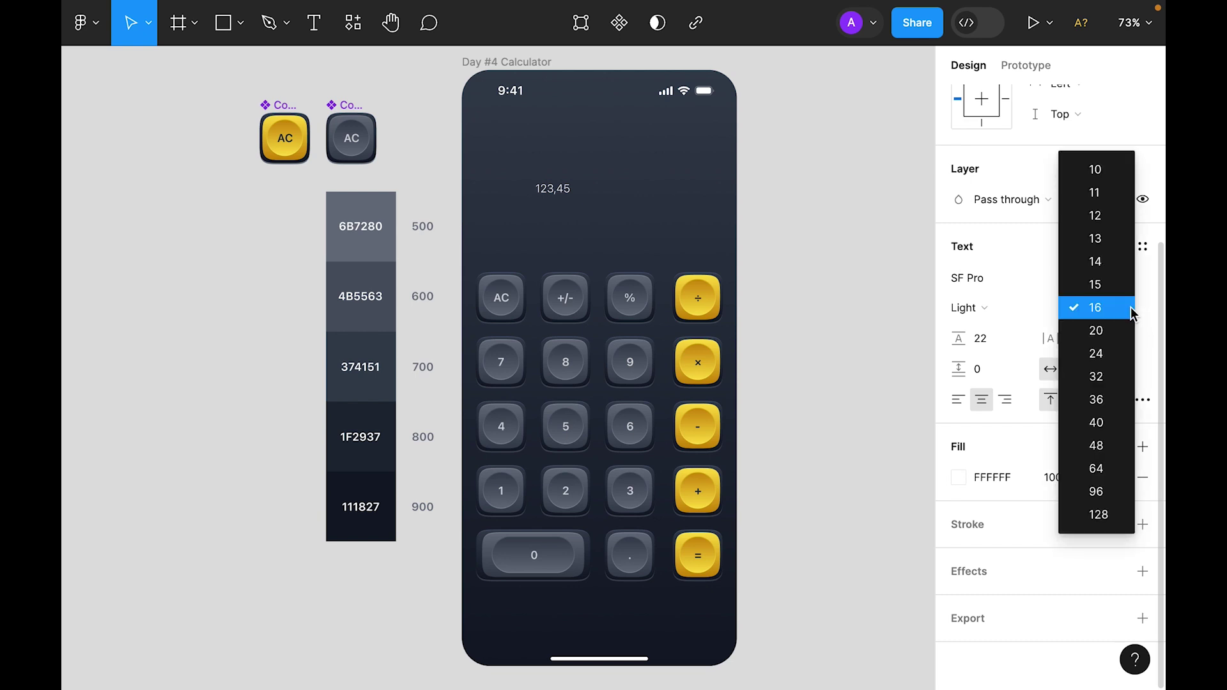
left_click(1116, 496)
Step: Right-align the text with the keys, then move keys and display down to an 80 px bottom gap
left_click_drag(610, 212, 627, 218)
key("alt")
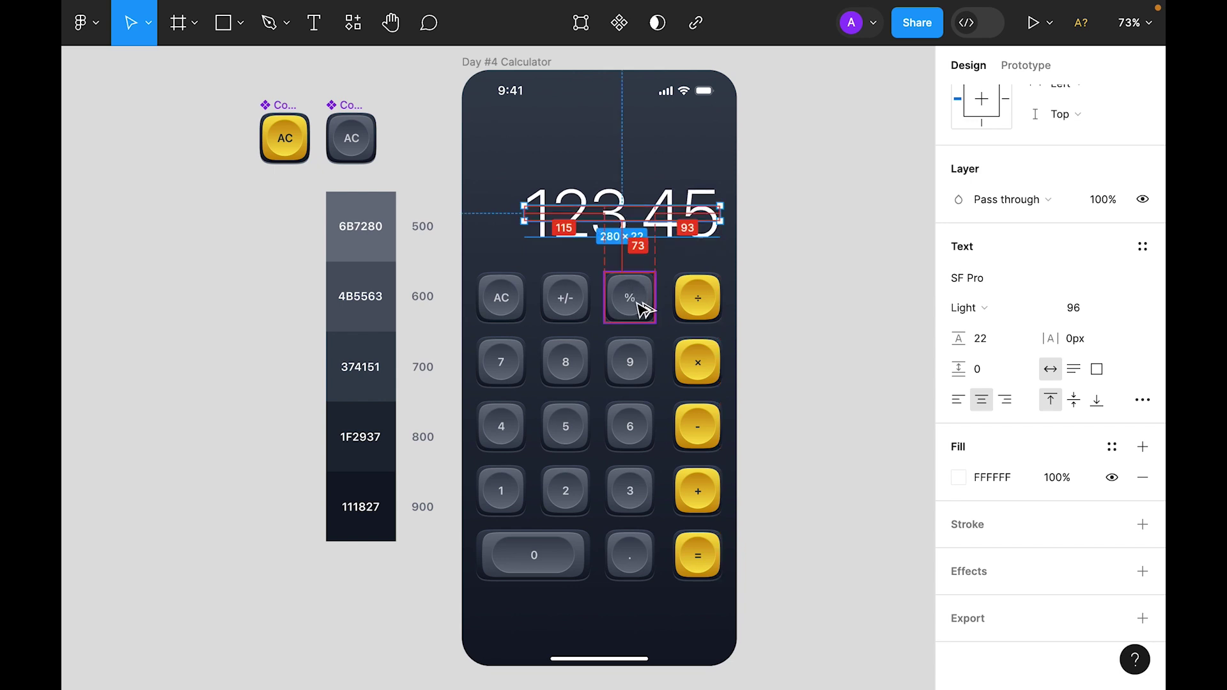
key("Up")
key("Up")
key("Up")
key("Up")
key("Up")
key("Up")
key("Up")
key("Up")
key("Up")
key("Up")
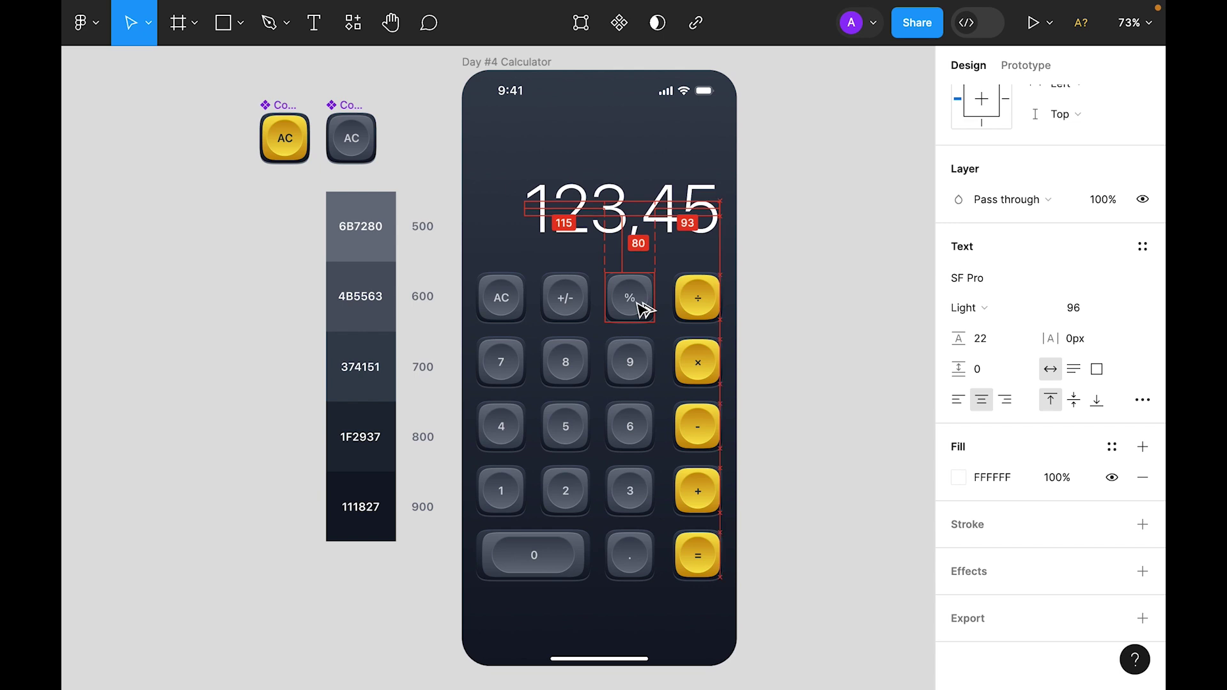
left_click_drag(822, 160, 520, 622)
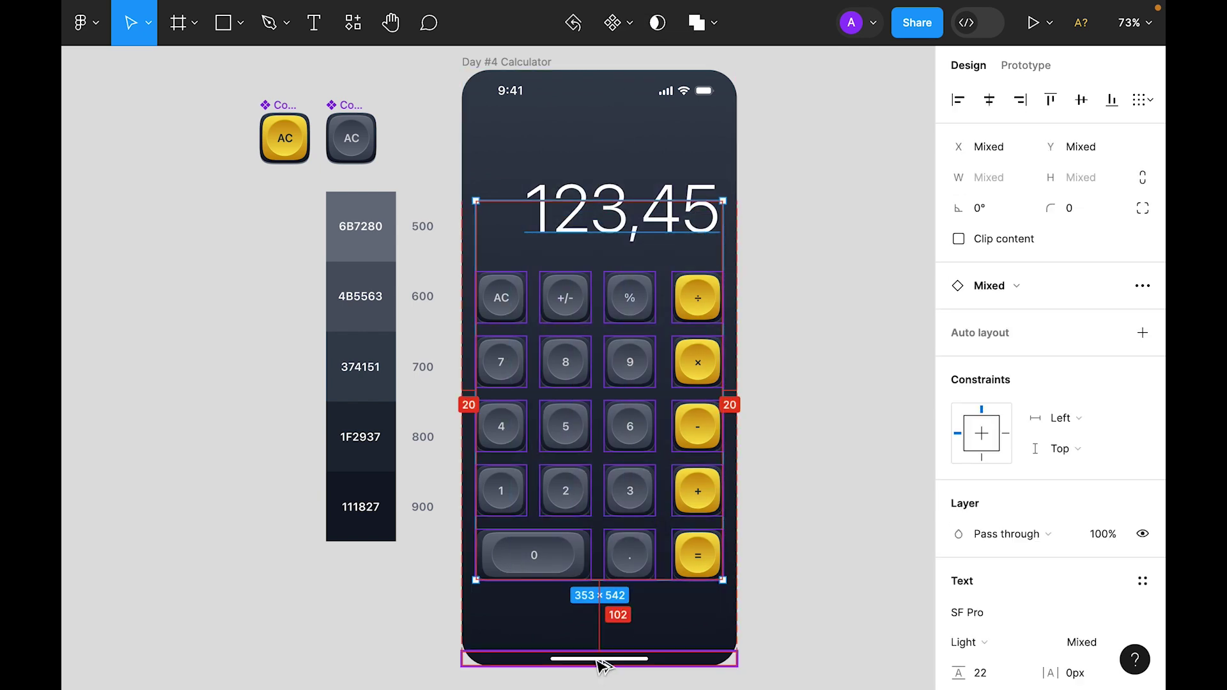
key("shift+Down")
key("shift+Down")
key("shift+Down")
key("Down")
key("Down")
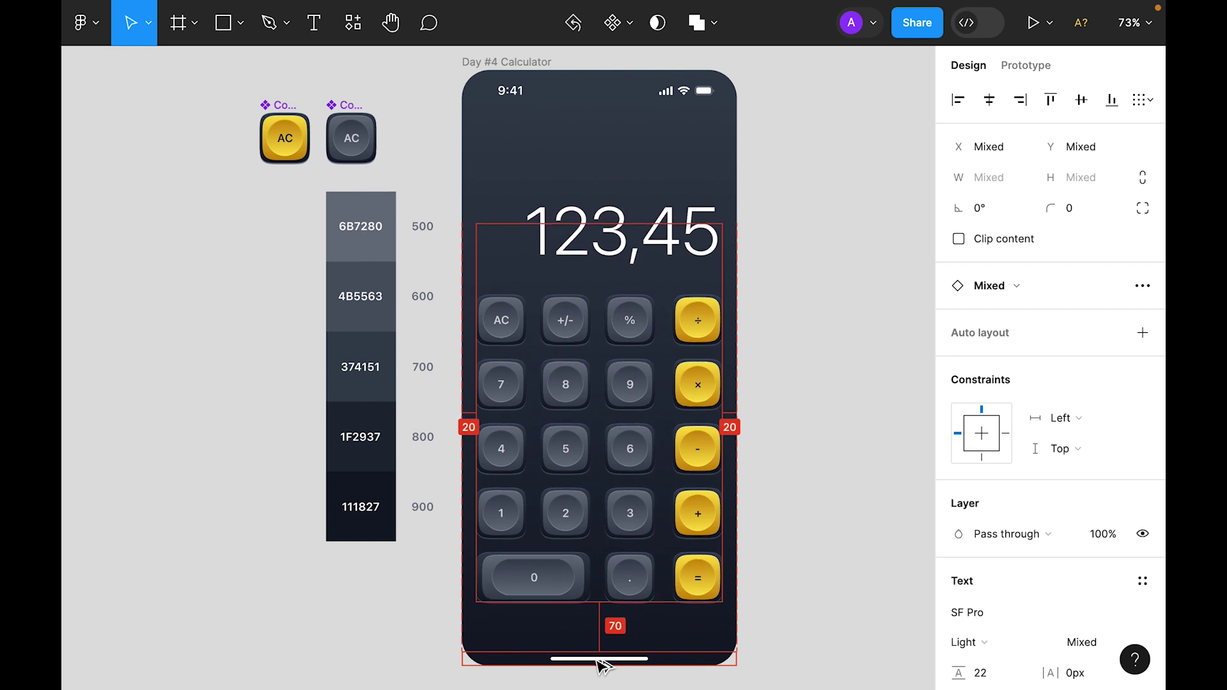
key("shift+Up")
key("Up")
key("Up")
key("Down")
key("Down")
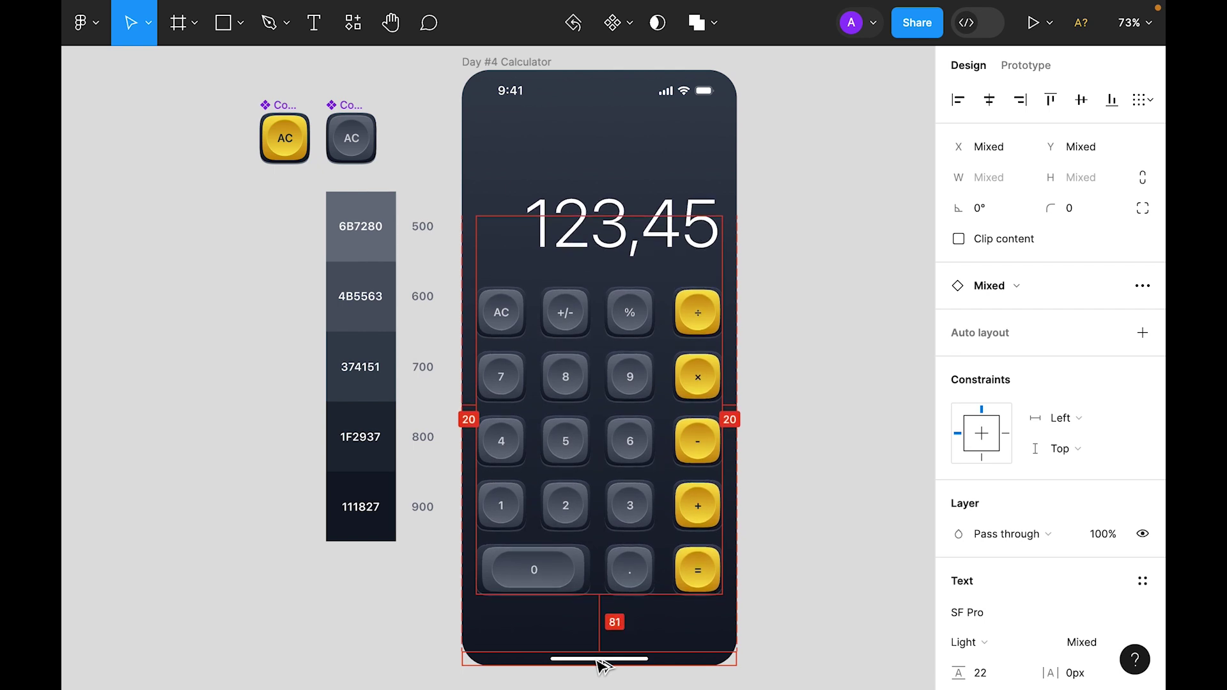
Step: Set the display text's line height to Auto and place it 38 px above the keys
left_click(623, 227)
left_click(982, 551)
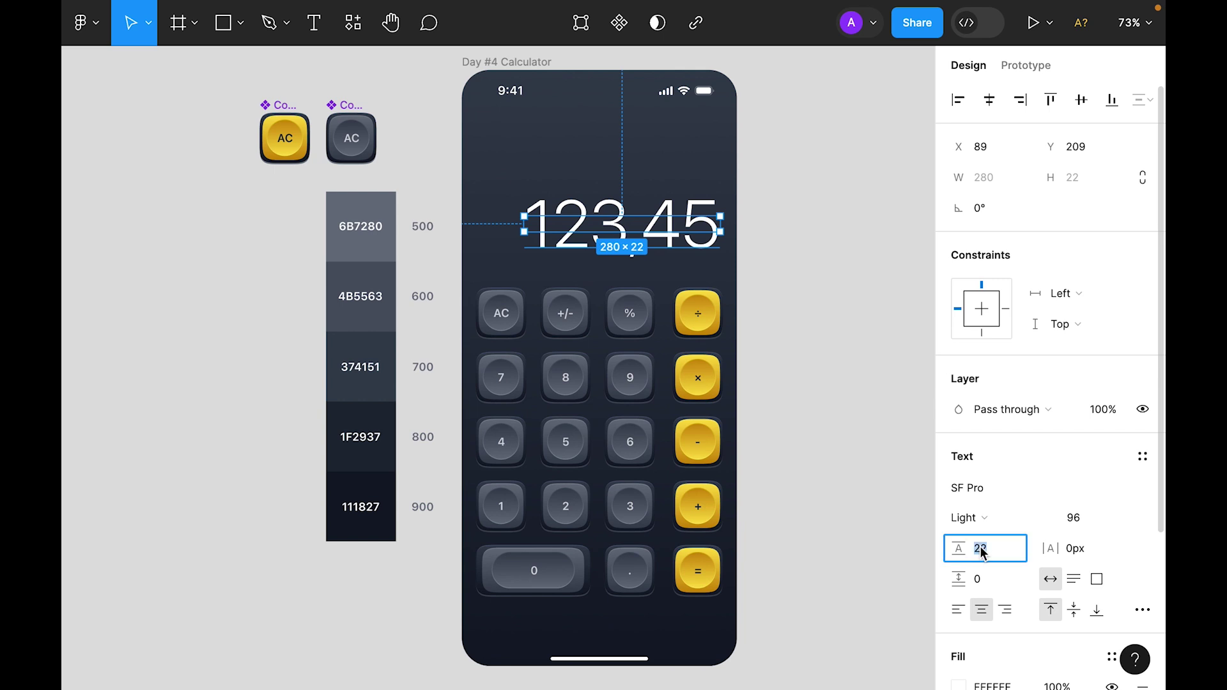
type("auto")
key("Return")
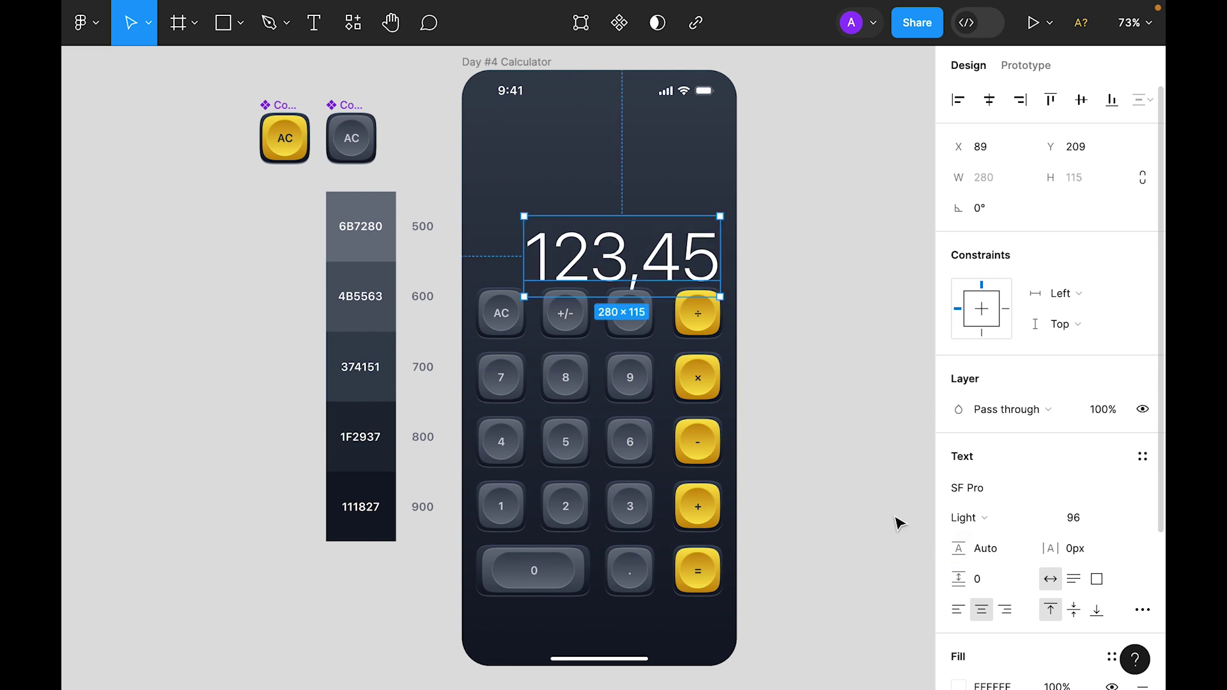
left_click_drag(703, 256, 704, 212)
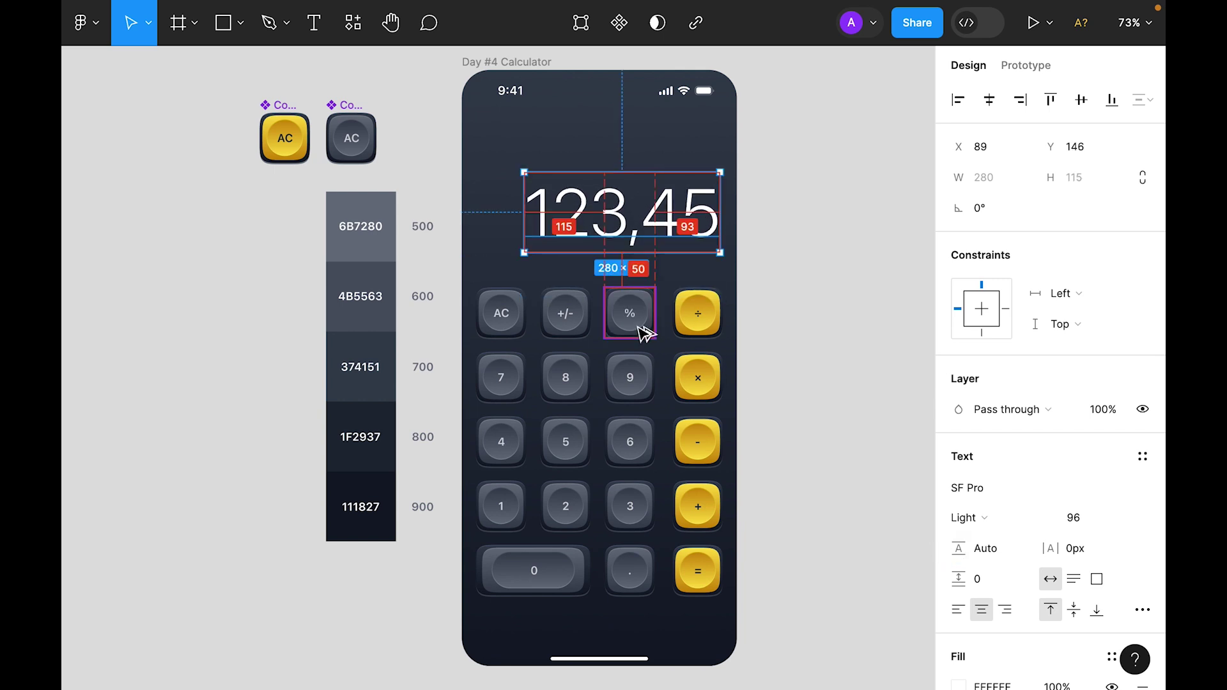
key("Down")
key("Down")
key("Down")
key("Down")
key("Down")
key("Down")
key("Down")
key("Down")
key("Down")
key("Down")
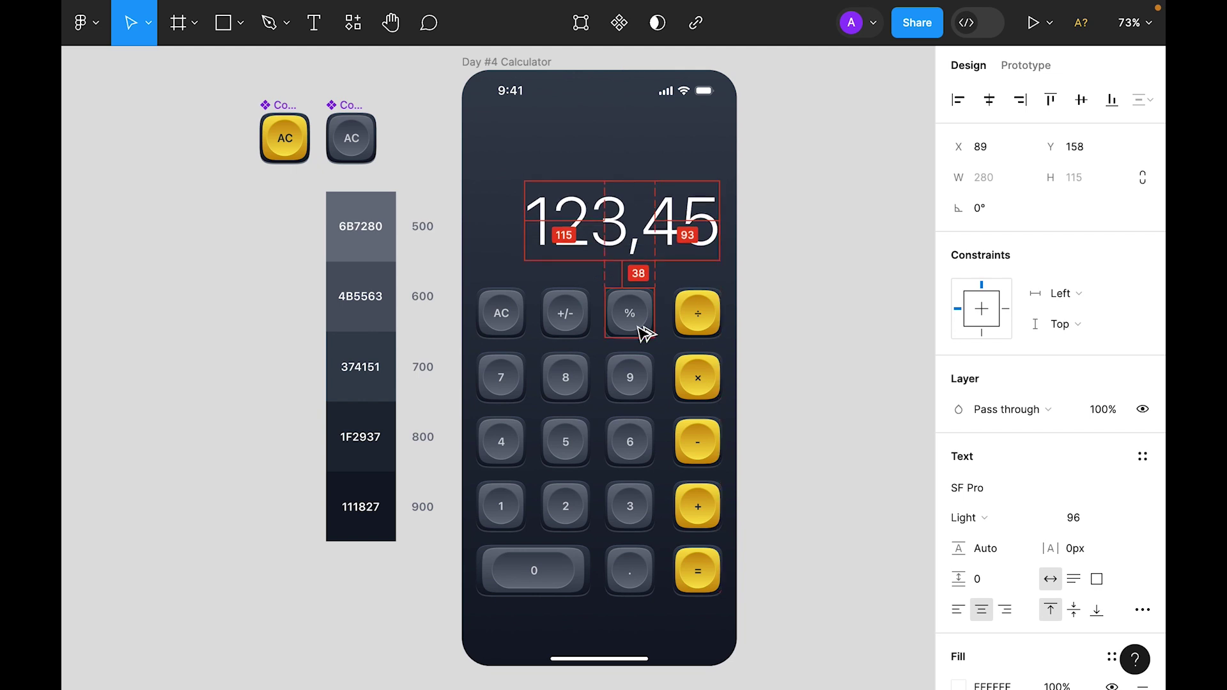
left_click(881, 304)
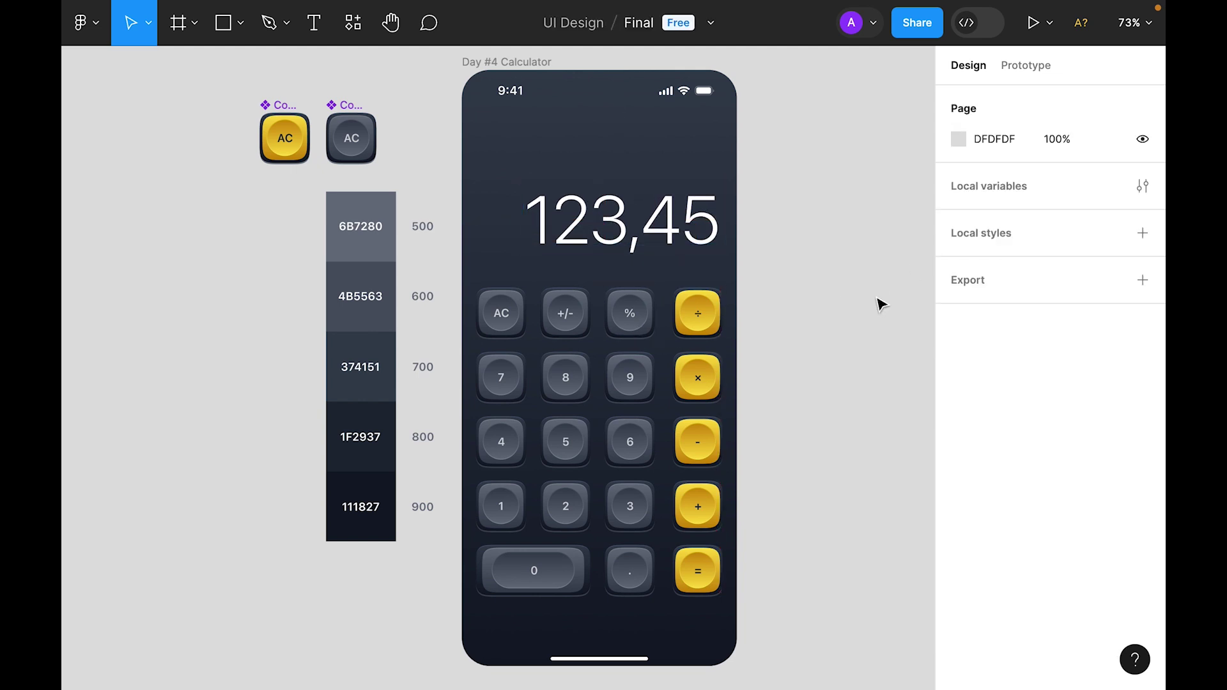